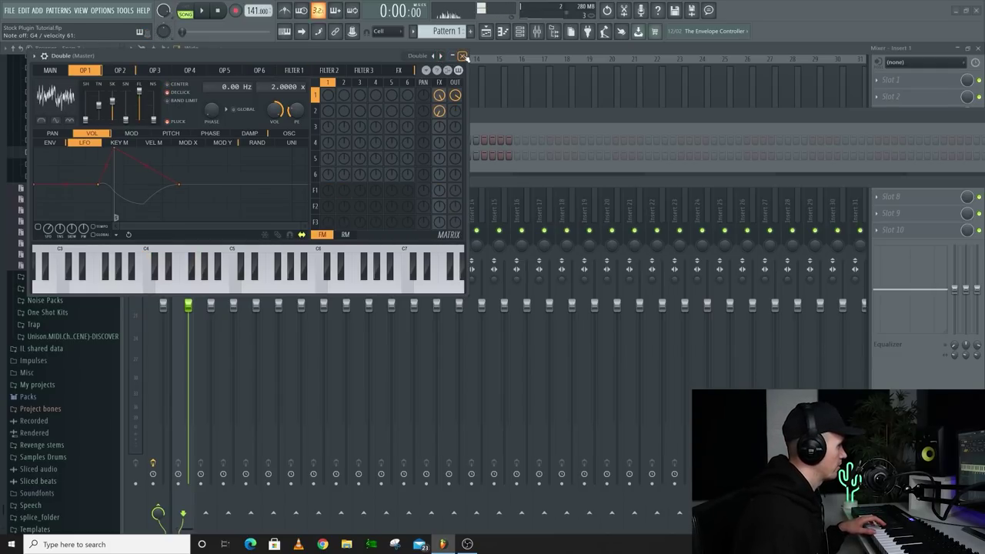
# - Enter two half-bar chords in bar 1 of the Double channel: C4–D#4–G4–C5, followed by C4–F4–G#4–C5, and play them back
pyautogui.click(462, 56)
pyautogui.press('F7')
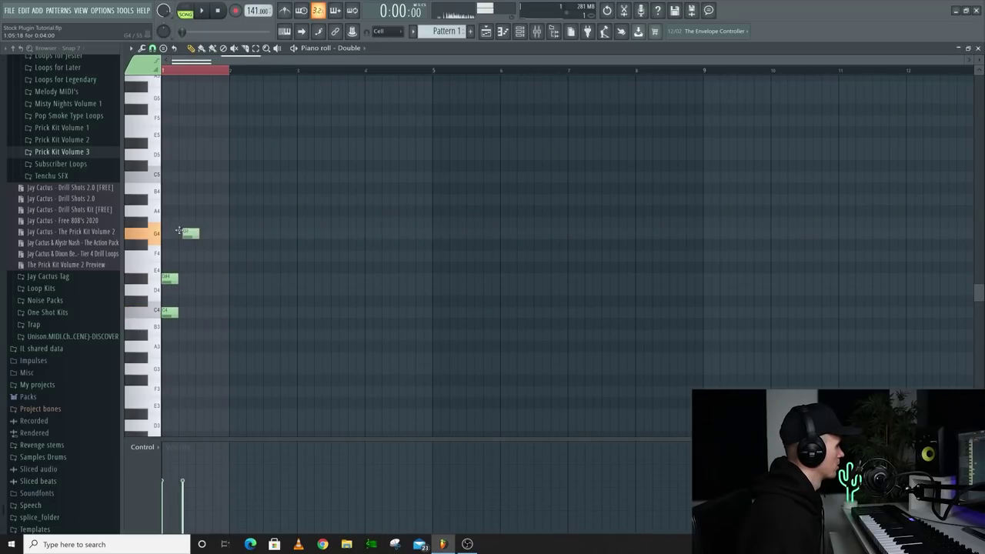
pyautogui.press('space')
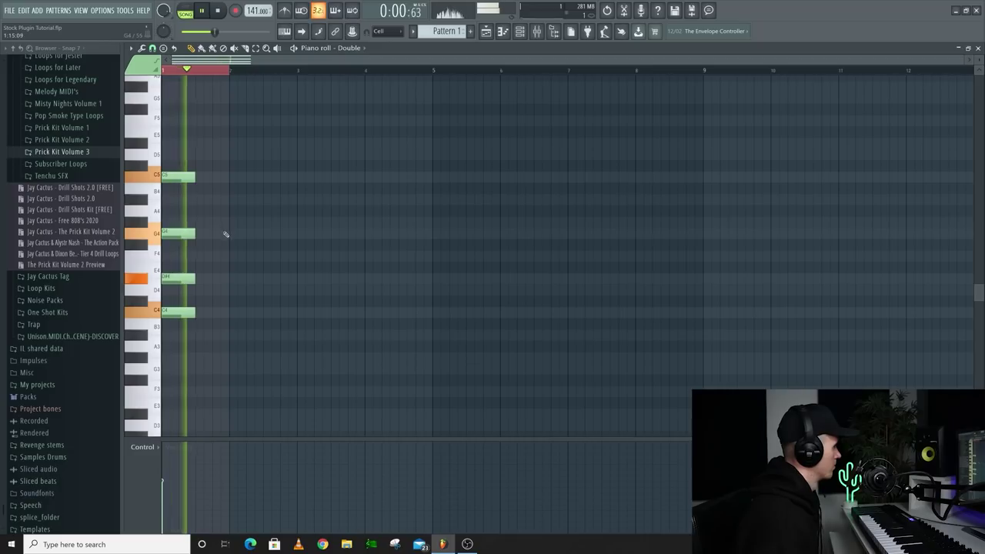
pyautogui.press('space')
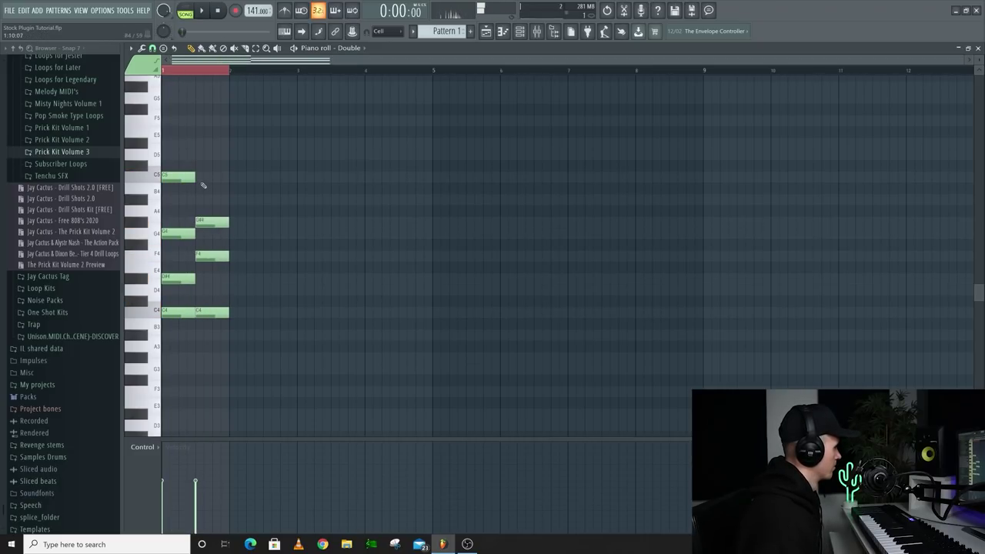
pyautogui.press('space')
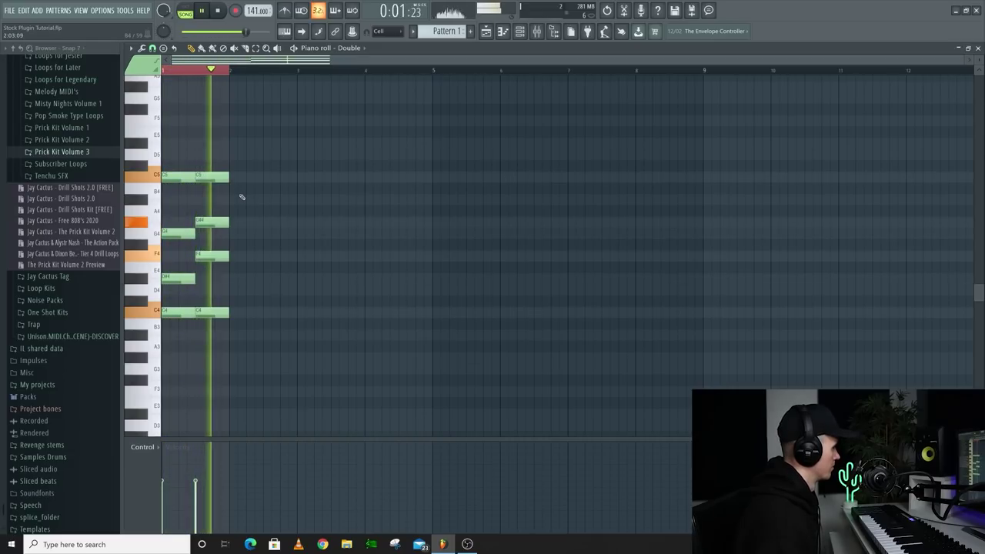
pyautogui.press('space')
# - Duplicate the one-bar chord pair until it fills four bars, and play back the result
pyautogui.hotkey('ctrl', 'b')
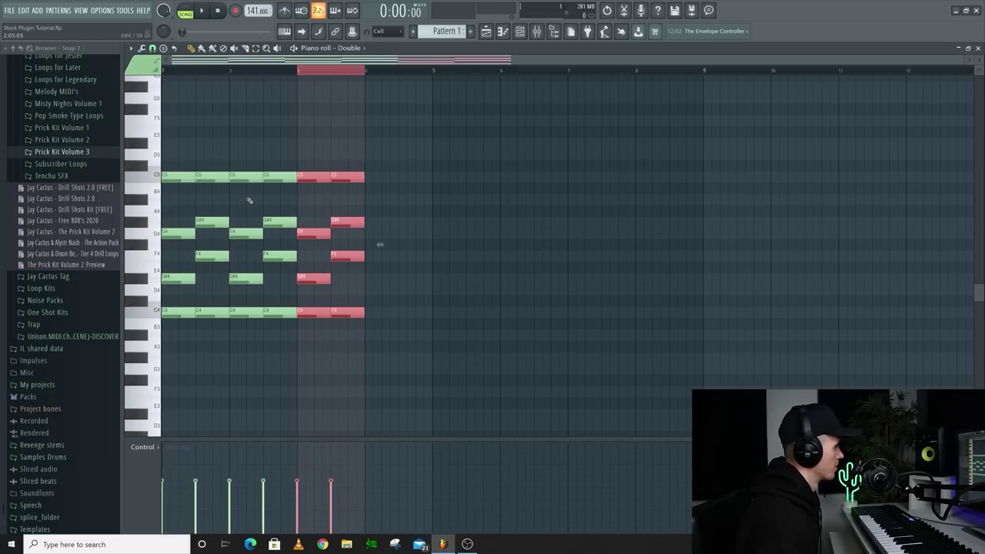
pyautogui.hotkey('ctrl', 'b')
pyautogui.hotkey('ctrl', 'b')
pyautogui.hotkey('ctrl', 'a')
pyautogui.press('space')
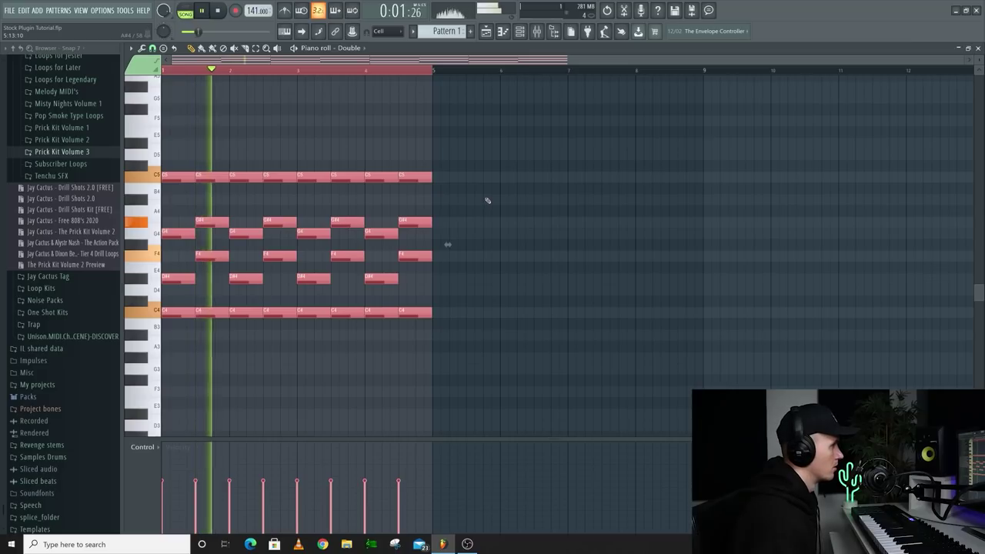
pyautogui.hotkey('ctrl', 'd')
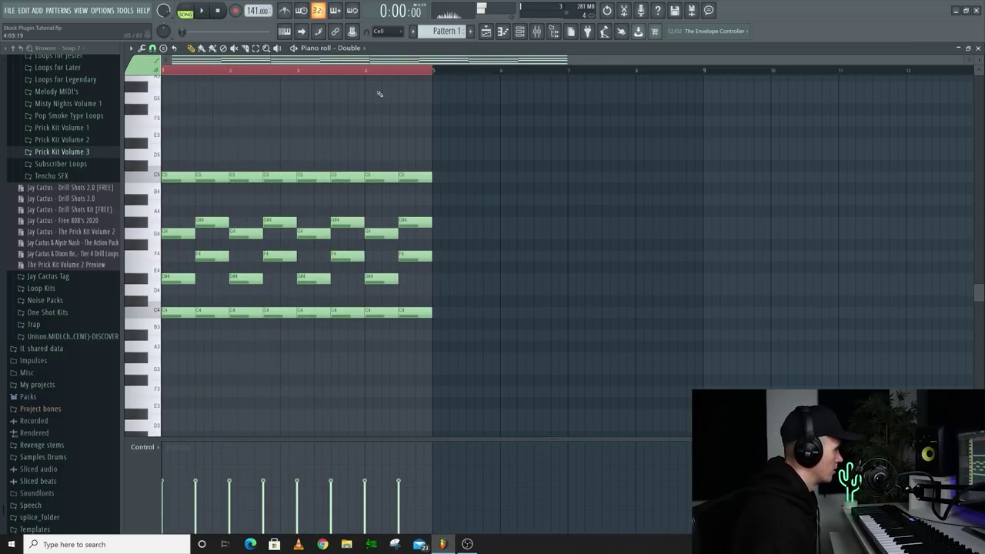
# - Change bar 4's chords to C4–D4–G4–C5 and C4–D#4–G4–C5, and duplicate the four-bar progression to eight bars
pyautogui.press('space')
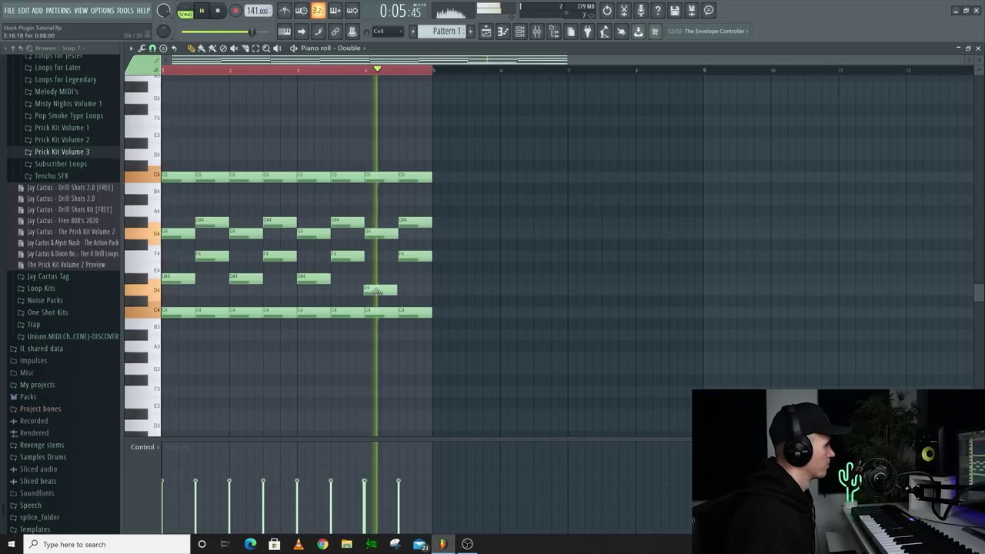
pyautogui.press('space')
pyautogui.press('space')
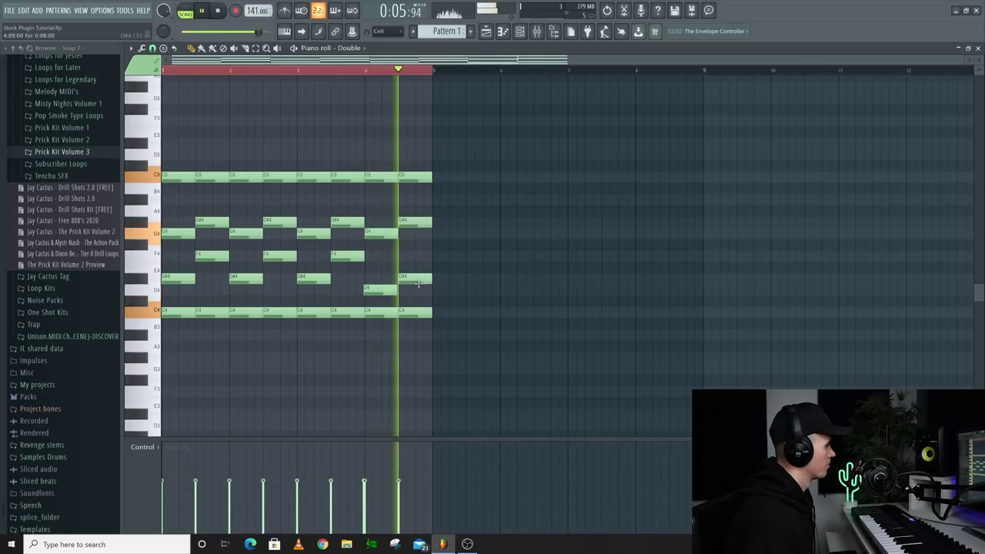
pyautogui.moveTo(426, 221); pyautogui.dragTo(425, 232)
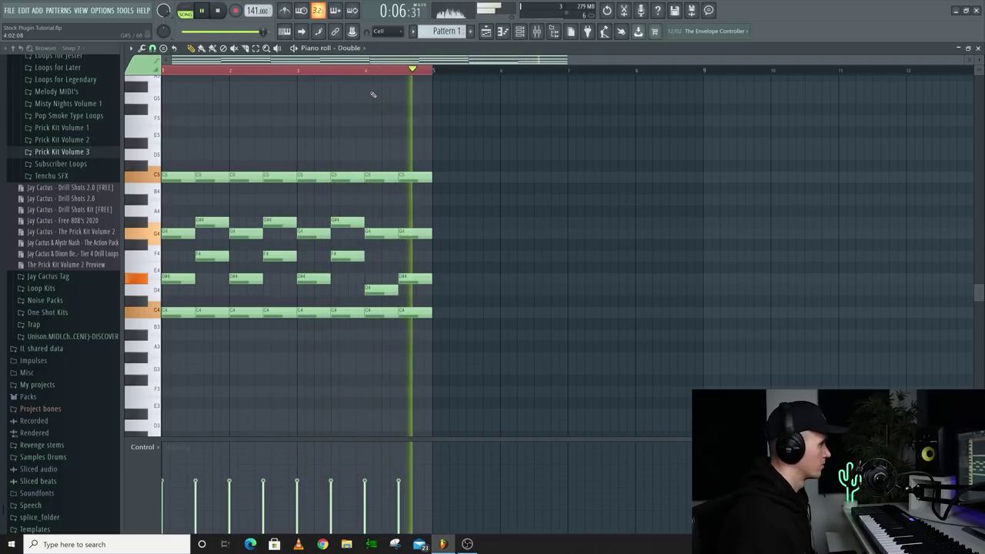
pyautogui.press('space')
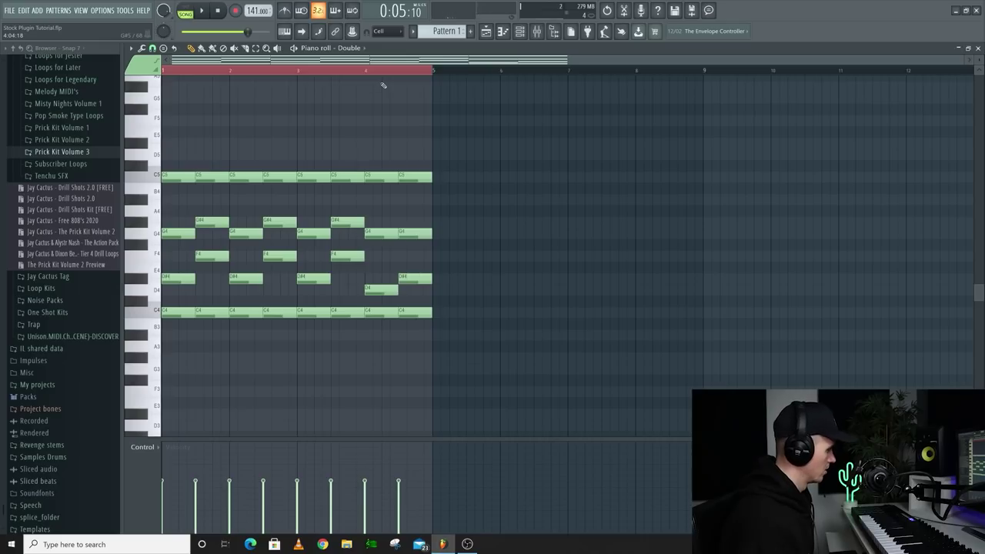
pyautogui.hotkey('ctrl', 'b')
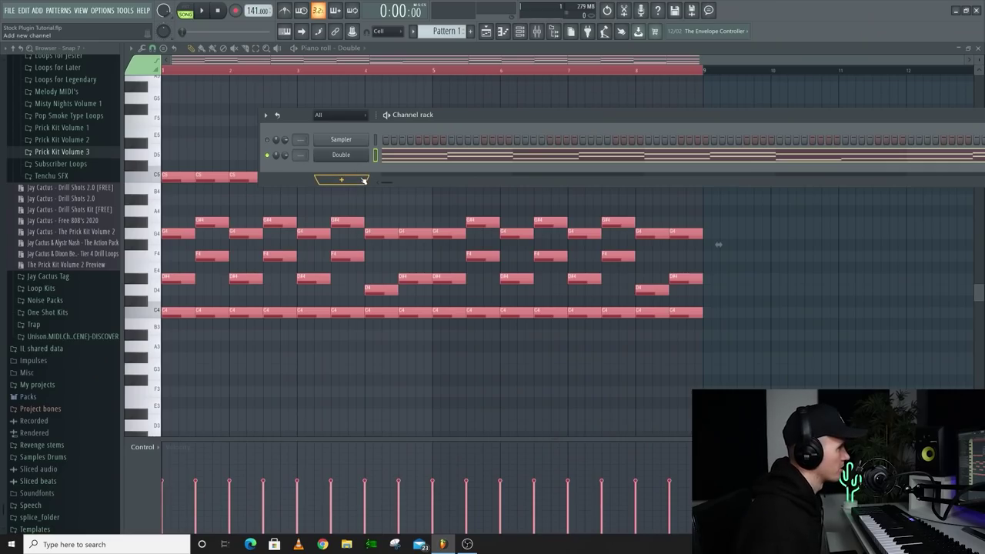
# - Add a GMS channel carrying the same chords, with the Andromeda LS program from the Pads & Textures bank
pyautogui.click(361, 183)
pyautogui.click(358, 184)
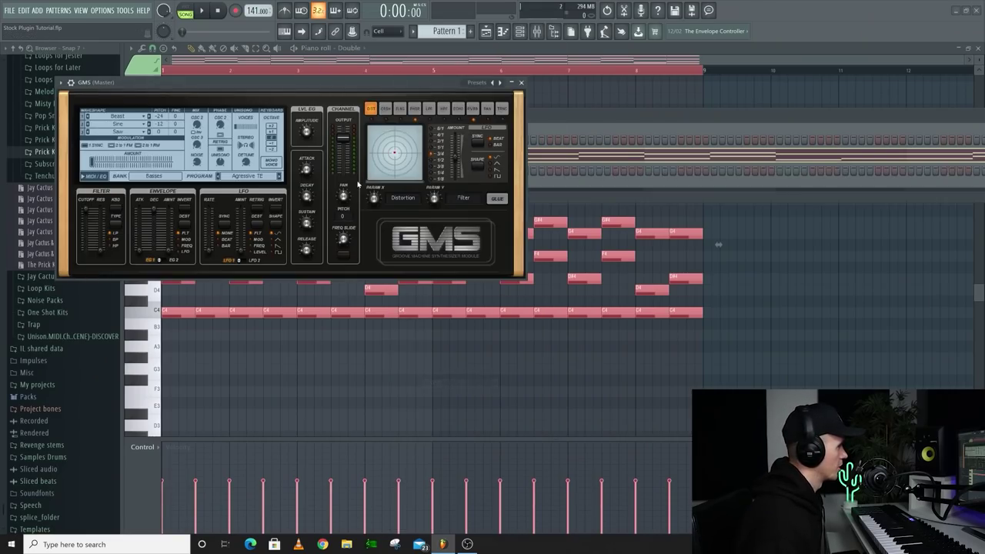
pyautogui.click(252, 176)
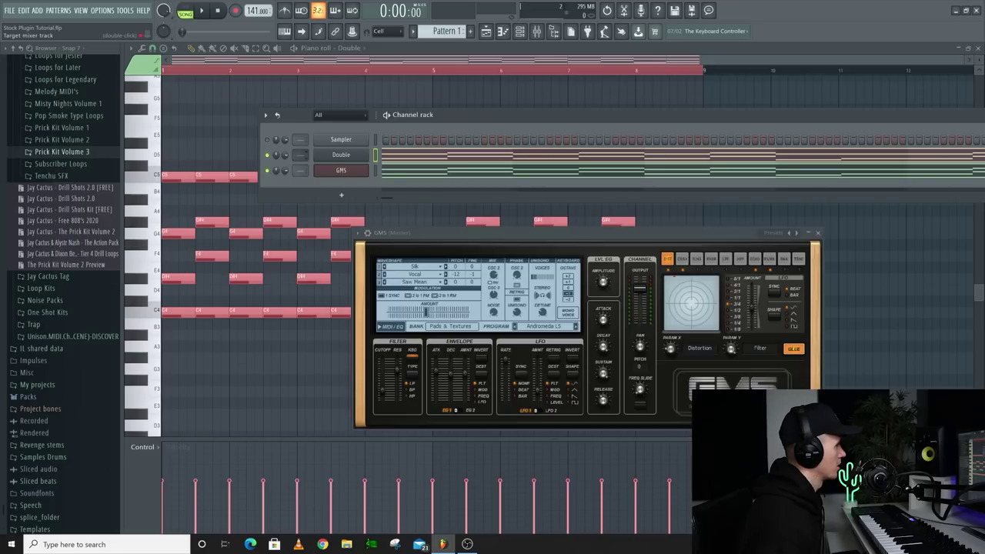
# - Load Gross Beat in the first effect slot of mixer Insert 1 and apply its 1/2 Speed time preset
pyautogui.click(545, 30)
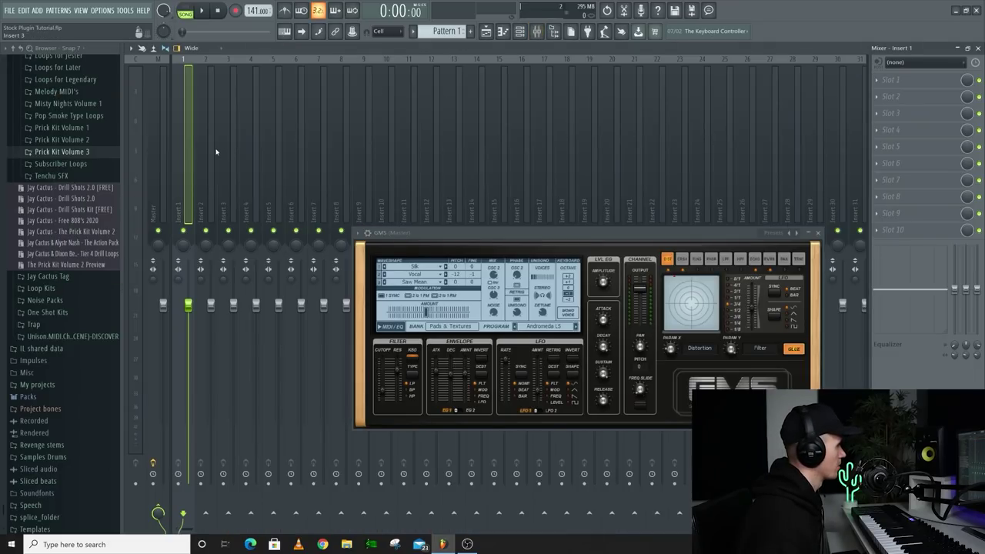
pyautogui.click(890, 81)
pyautogui.click(740, 23)
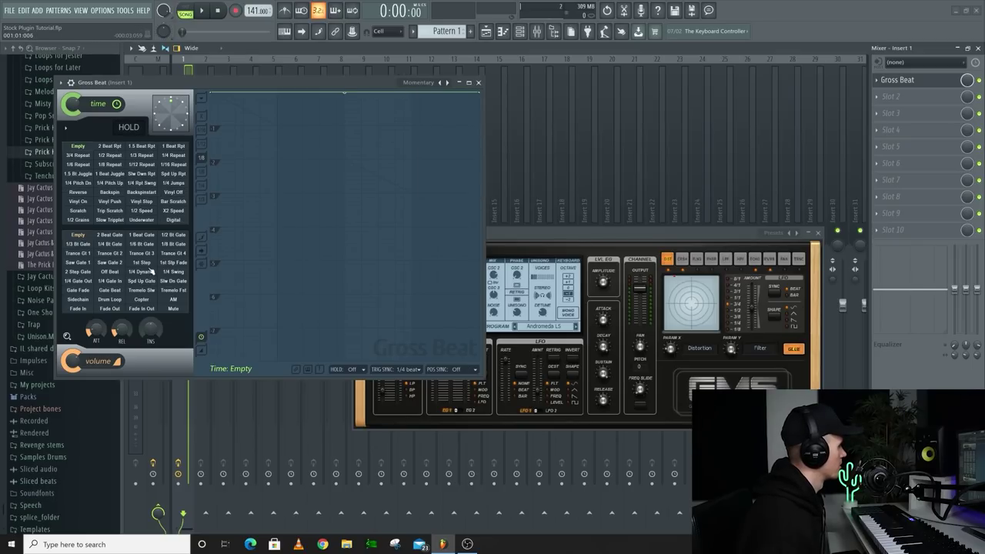
pyautogui.click(141, 210)
pyautogui.press('space')
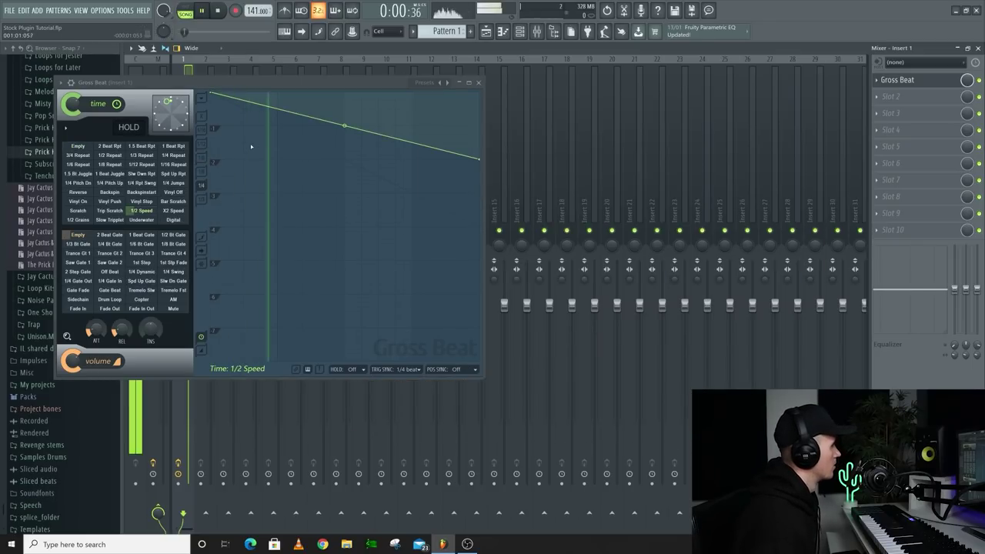
pyautogui.click(478, 82)
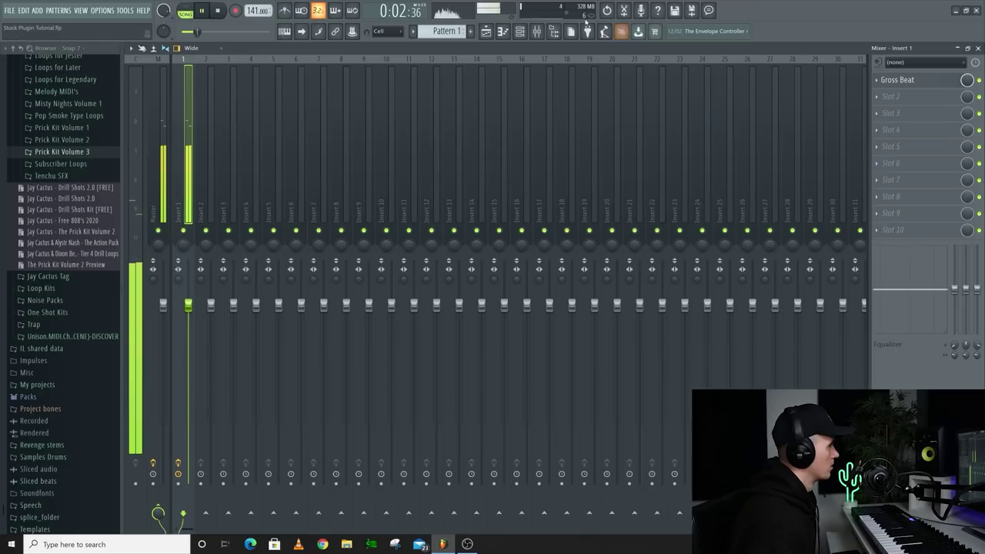
# - Halve the Double channel's two bar 1 chords to a quarter bar each and close the gap between them
pyautogui.click(522, 30)
pyautogui.click(440, 168)
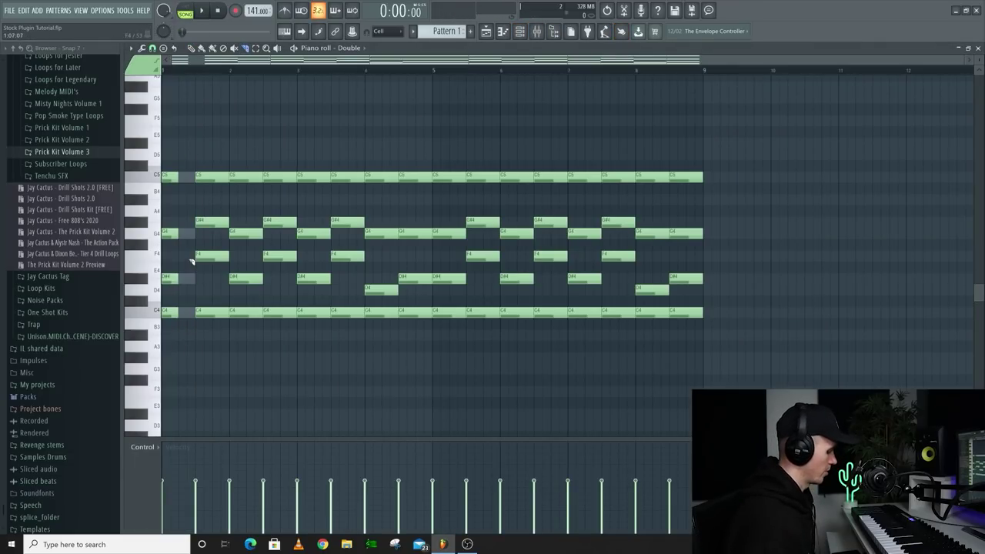
pyautogui.scroll(2, 190, 186)
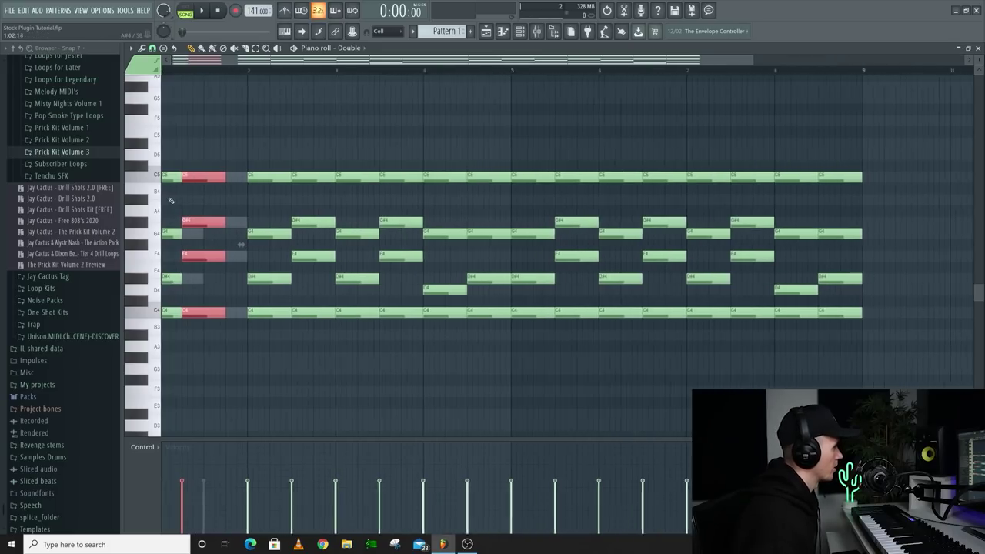
pyautogui.press('space')
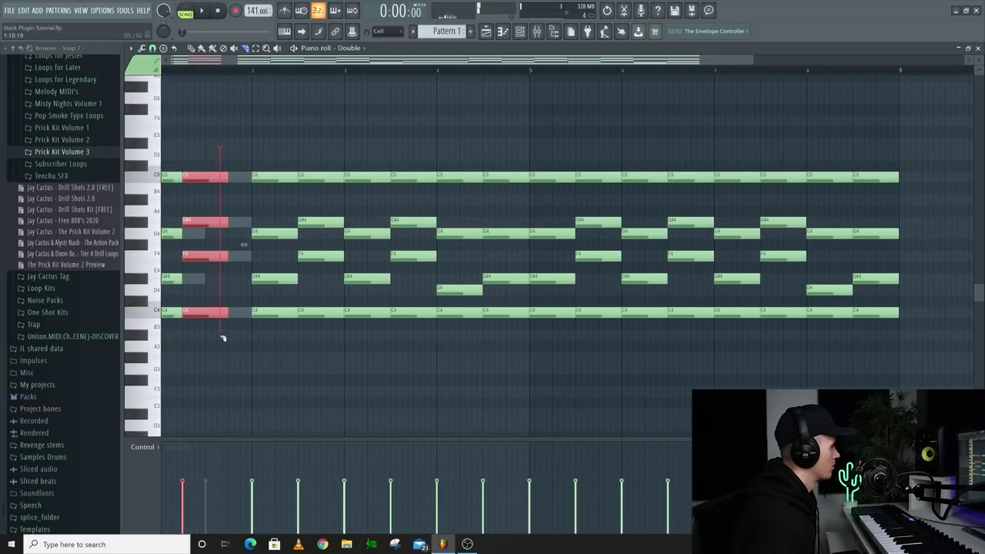
pyautogui.press('space')
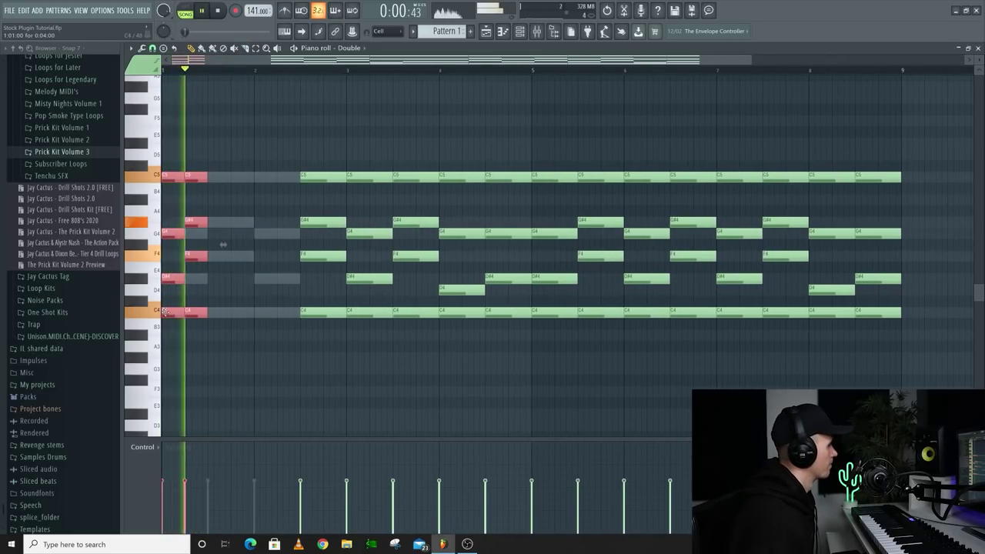
# - Place the quarter-bar chord pairs at the start of bars 2 to 4, and duplicate the four bars through bar 8
pyautogui.moveTo(196, 312); pyautogui.dragTo(288, 312)
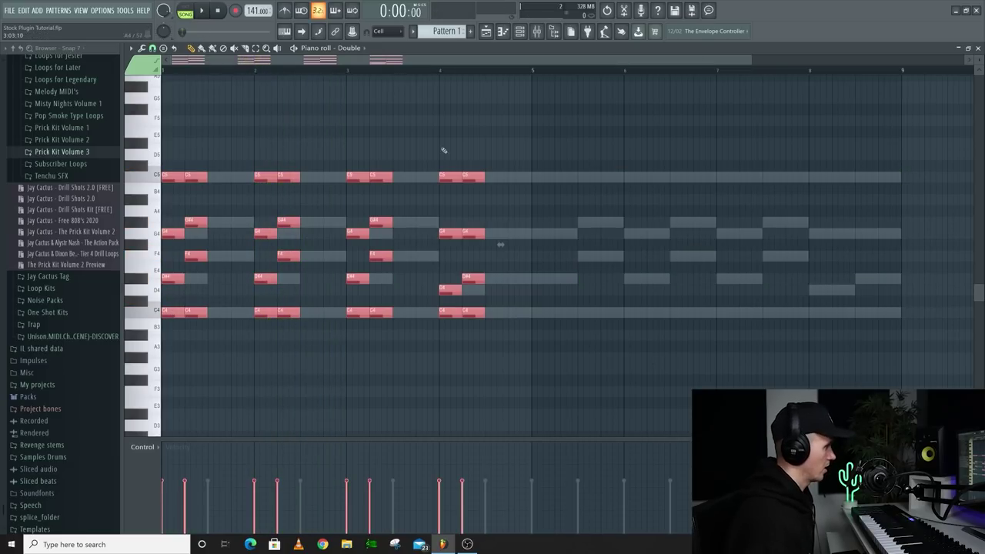
pyautogui.moveTo(163, 70); pyautogui.dragTo(532, 70)
pyautogui.hotkey('ctrl', 'b')
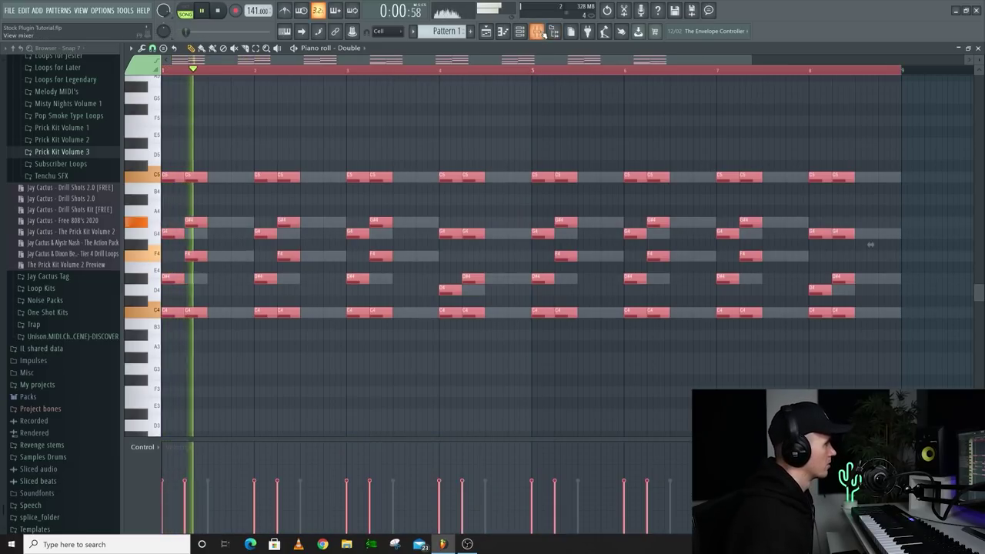
# - Apply the Sidechain volume preset in Insert 1's Gross Beat while listening to the chords
pyautogui.press('F9')
pyautogui.click(922, 82)
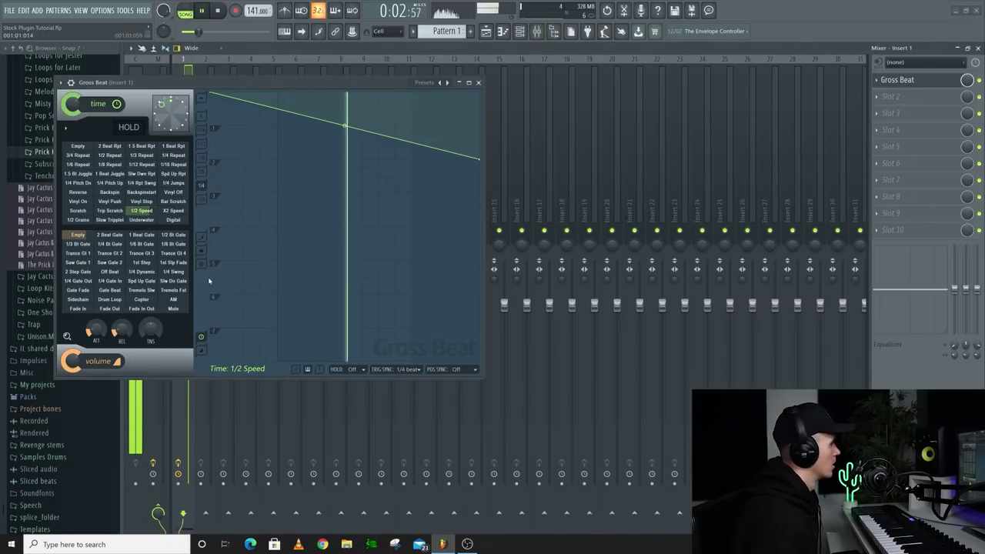
pyautogui.click(85, 300)
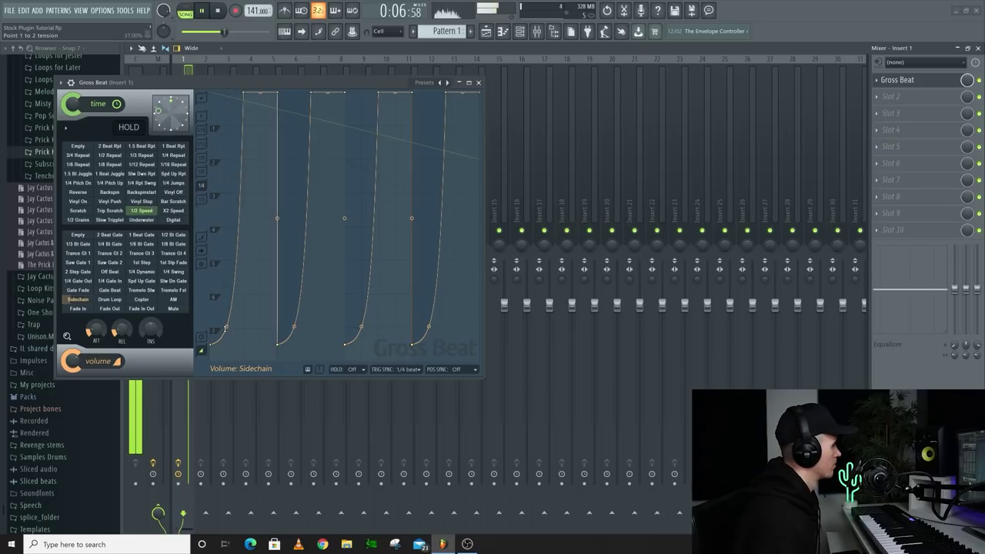
pyautogui.press('space')
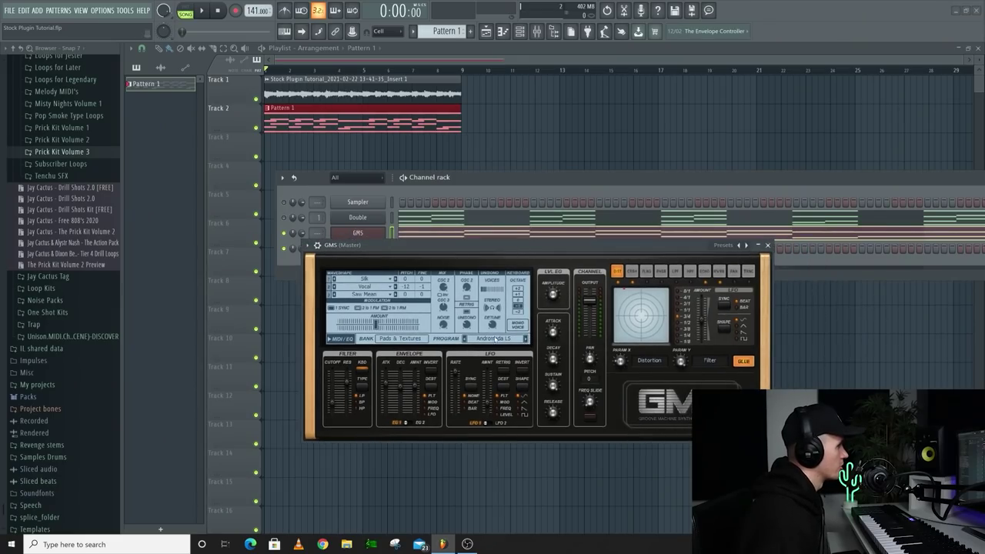
# - Audition the Pads & Textures programs on the GMS channel, settle on Pulse TE, and close the synth
pyautogui.click(526, 339)
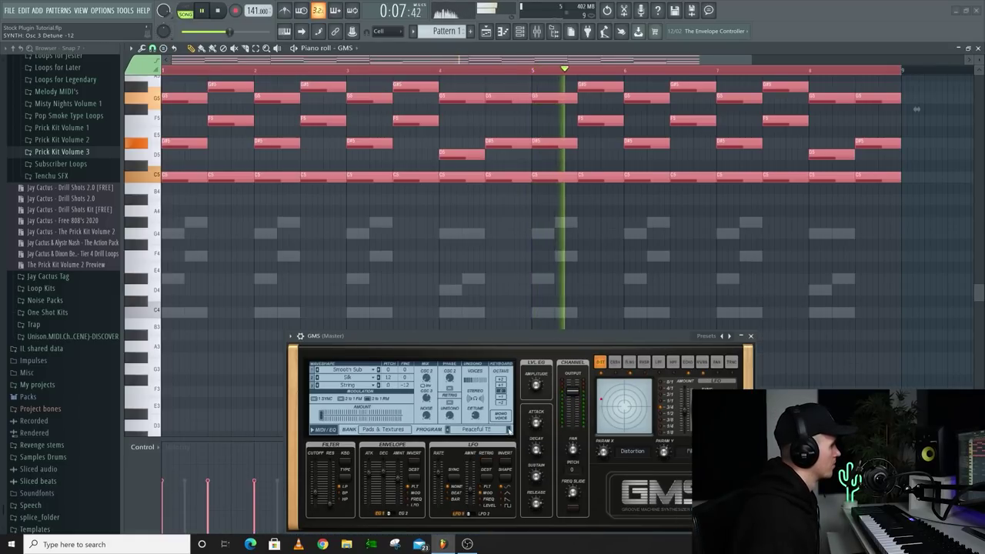
pyautogui.click(509, 428)
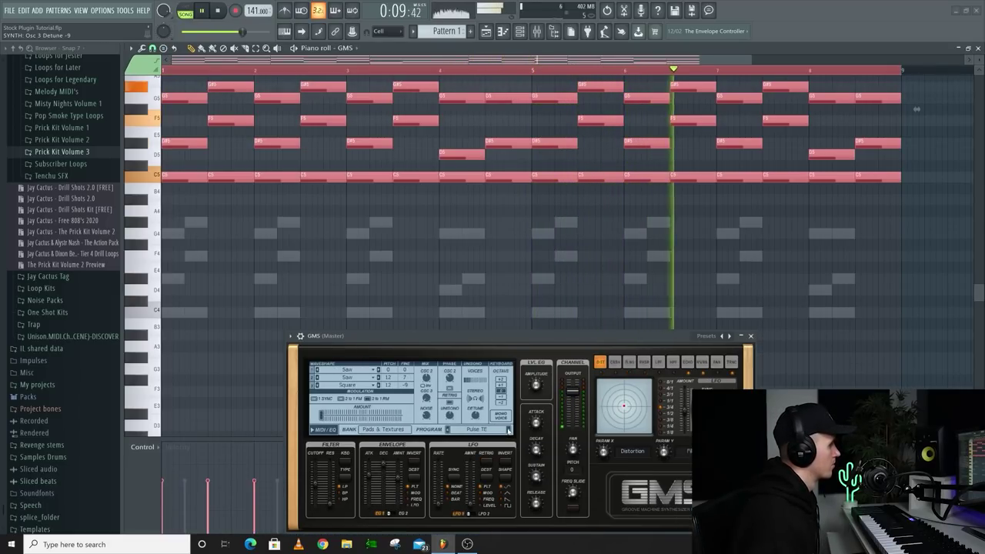
pyautogui.moveTo(523, 337); pyautogui.dragTo(469, 194)
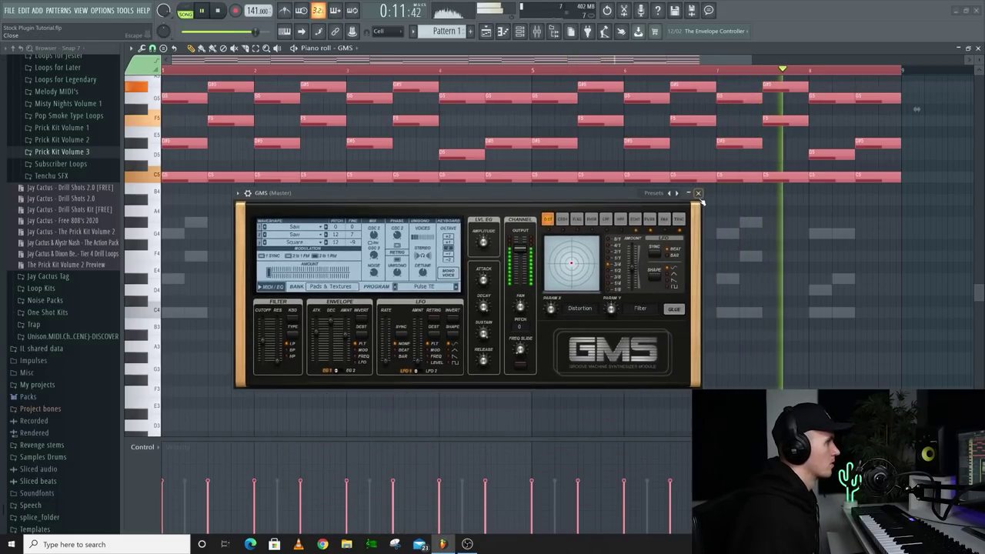
pyautogui.click(698, 193)
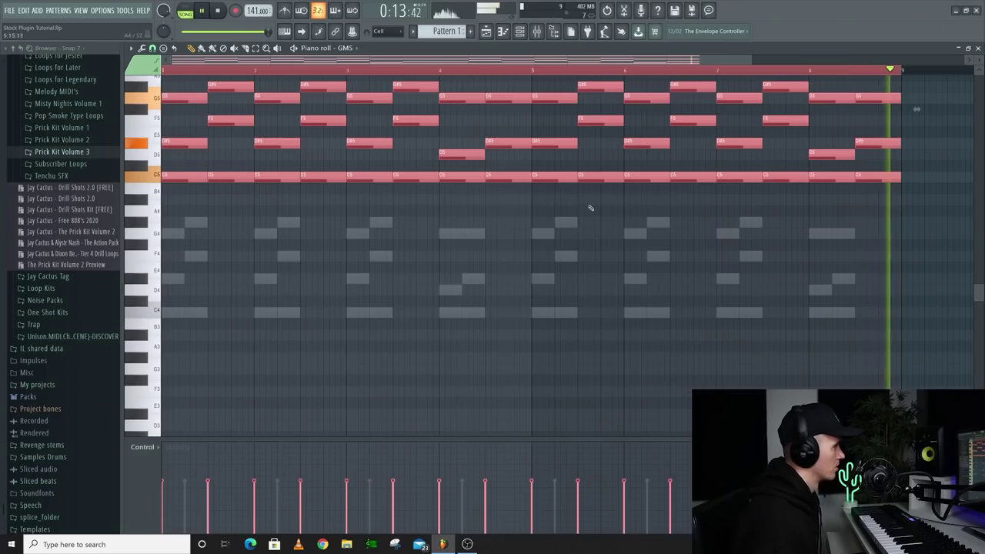
# - Raise the Fat n Wide 808's slide note in bar 2 to G5 and shorten it to one step, starting at 2:06:00
pyautogui.click(520, 32)
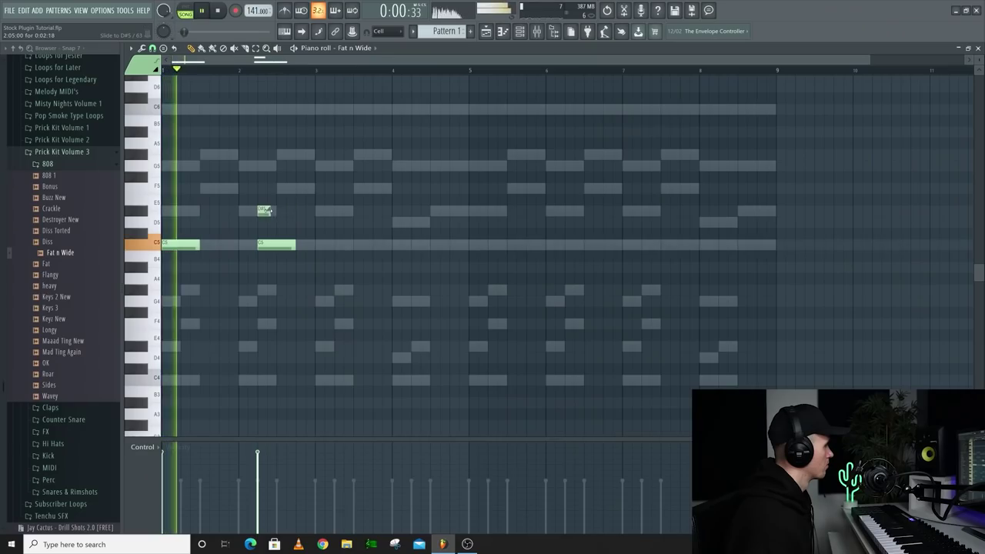
pyautogui.moveTo(269, 210); pyautogui.dragTo(264, 166)
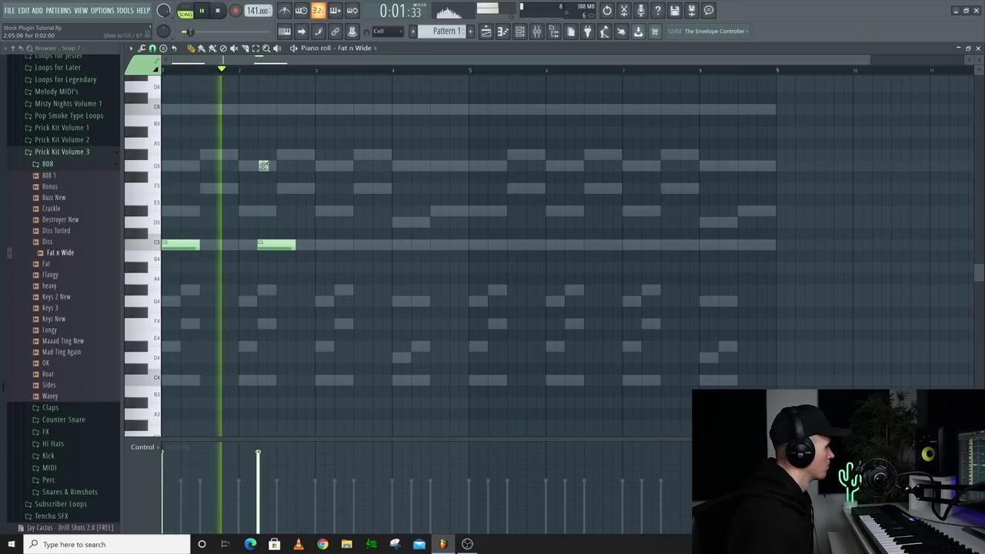
pyautogui.scroll(2, 261, 167)
pyautogui.scroll(1, 268, 166)
pyautogui.press('space')
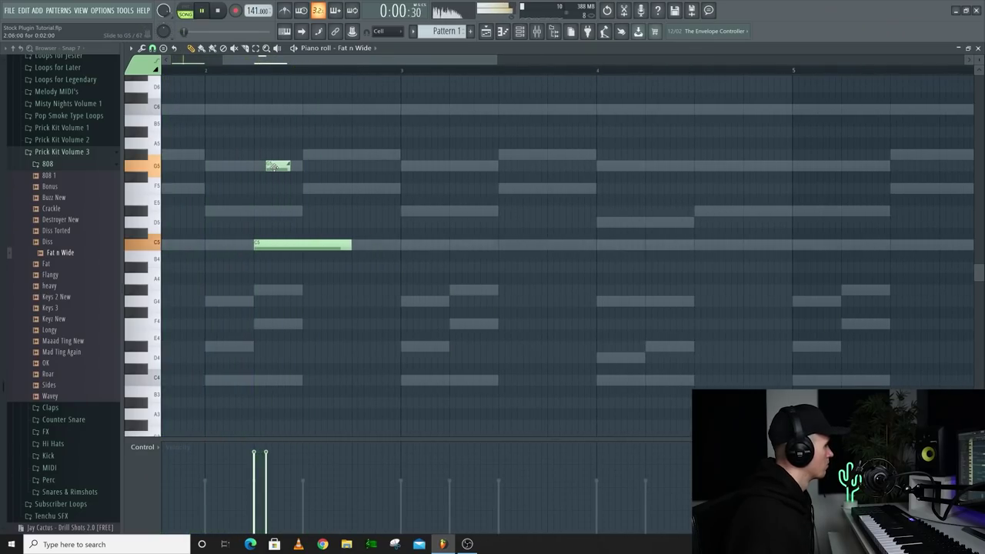
pyautogui.scroll(-2, 275, 167)
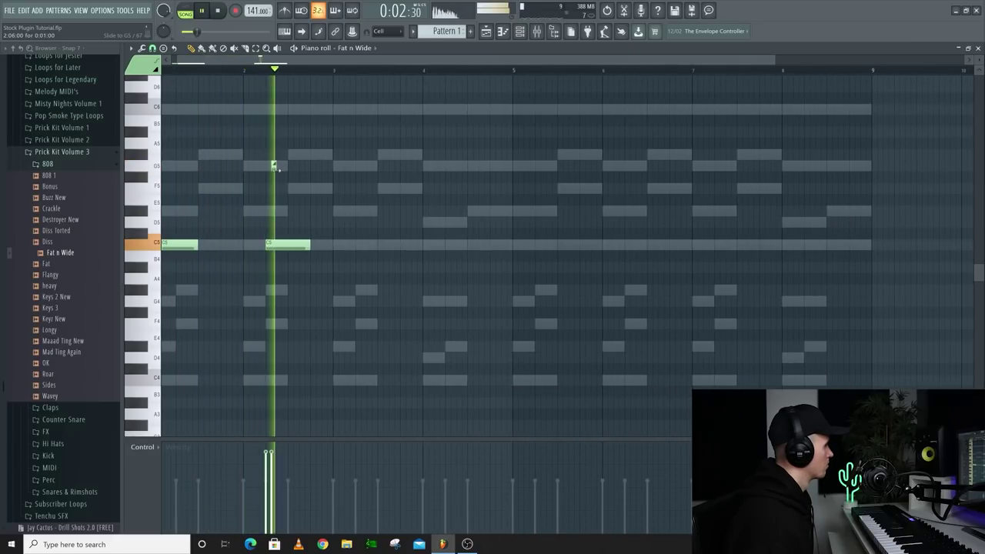
# - Raise the Fat n Wide 808's slide note in bar 2 to C6 and listen to the slide
pyautogui.press('space')
pyautogui.scroll(3, 275, 304)
pyautogui.press('space')
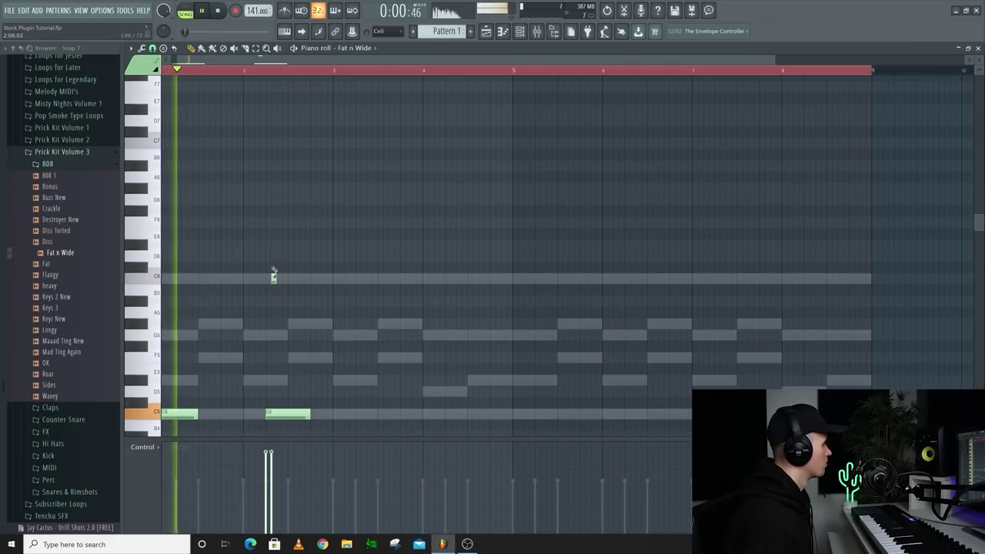
pyautogui.scroll(1, 274, 273)
pyautogui.scroll(-1, 326, 282)
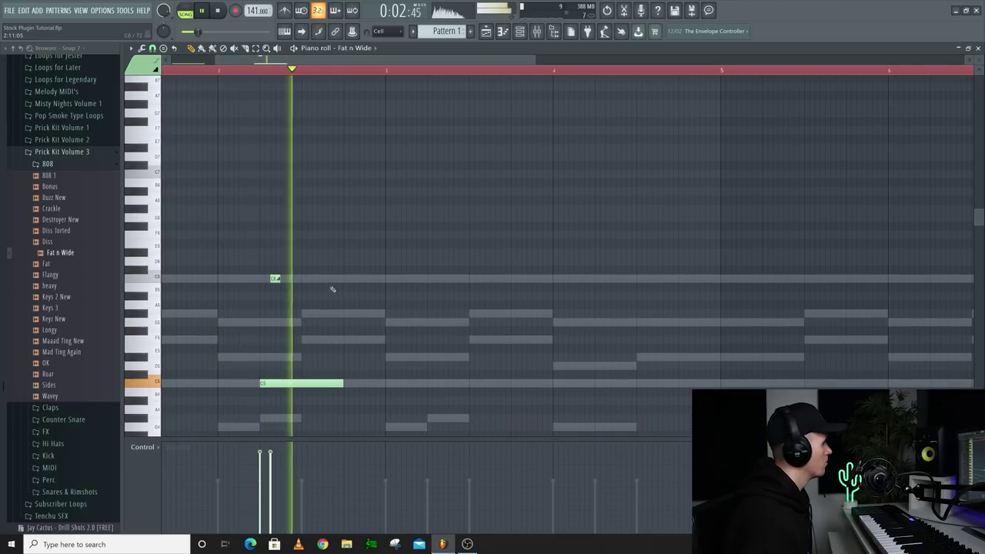
# - Add C5 808 notes at 2:13 and 3:01 with an F6 slide at 2:13, and lengthen the bar 3 note to half a bar
pyautogui.press('space')
pyautogui.scroll(-1, 341, 296)
pyautogui.moveTo(288, 358); pyautogui.dragTo(316, 360)
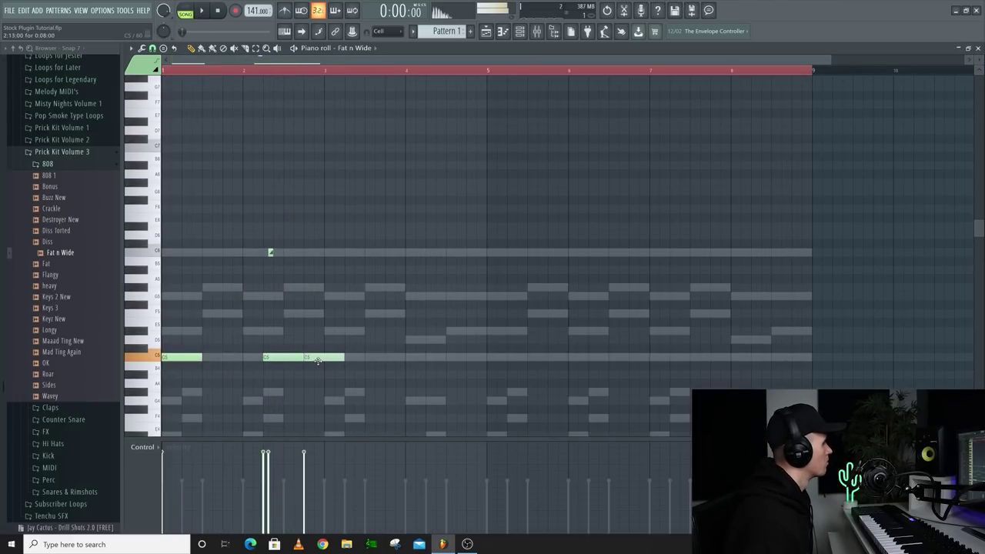
pyautogui.press('space')
pyautogui.scroll(2, 287, 200)
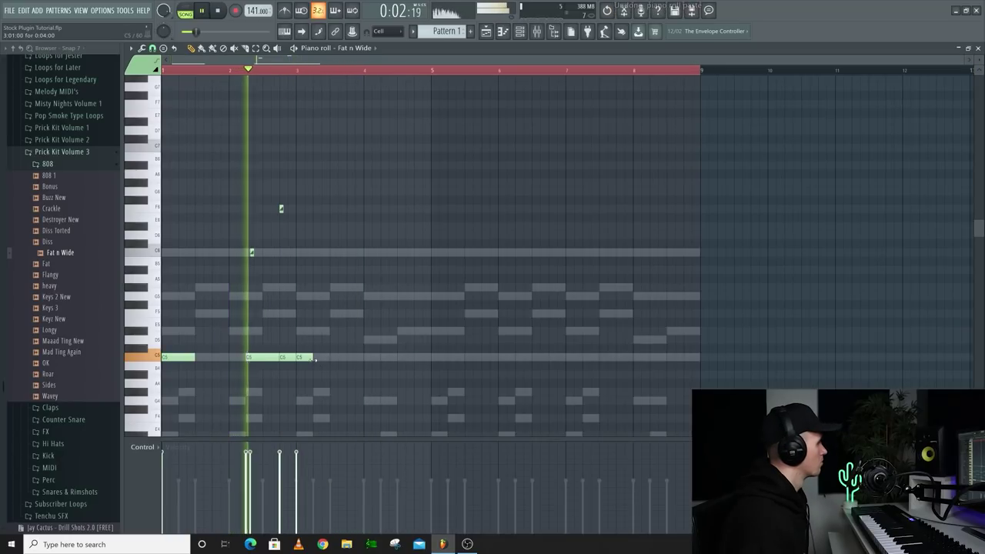
pyautogui.moveTo(312, 359); pyautogui.dragTo(329, 361)
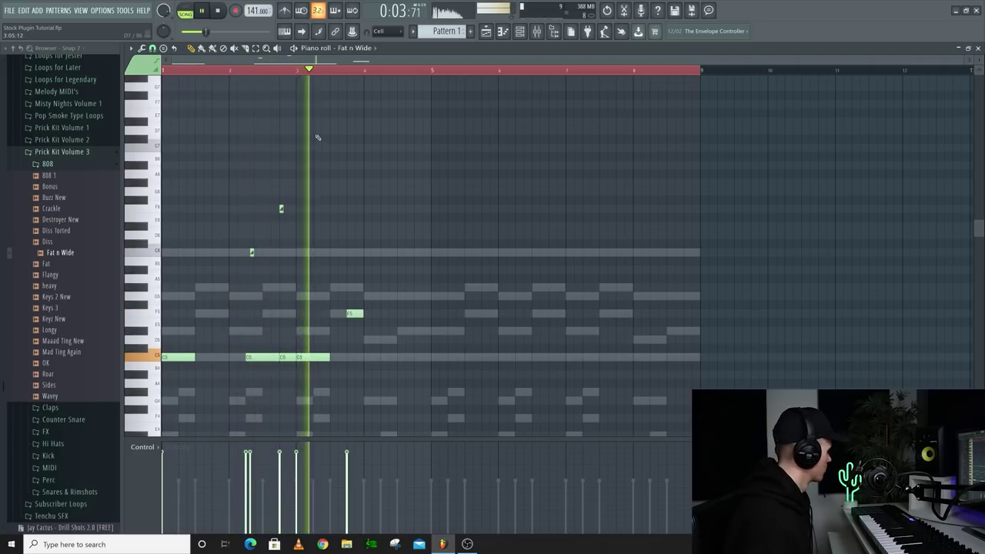
# - Play back the eight-bar 808 line and pick out the high slide-note pairs around bars 6 to 7 and in bar 8
pyautogui.press('space')
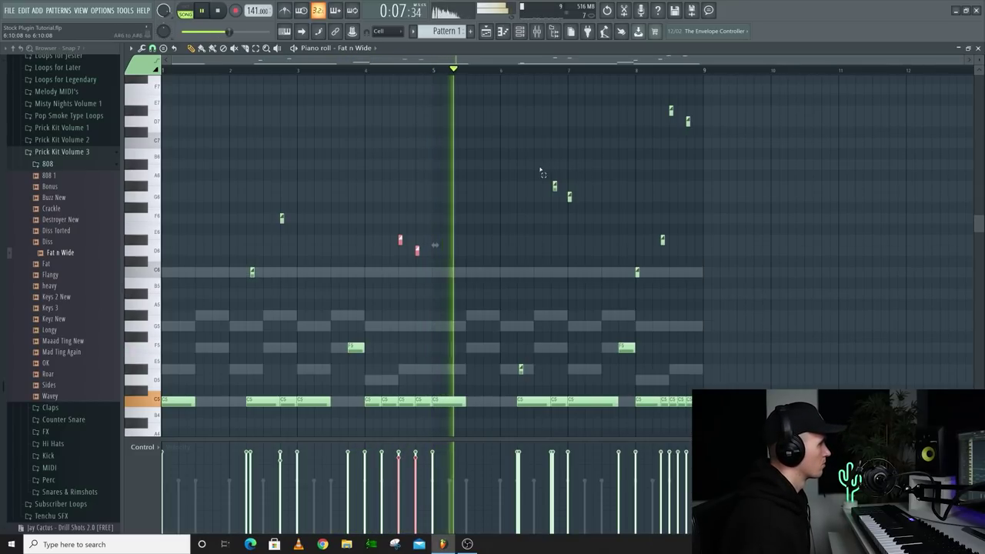
pyautogui.moveTo(569, 196); pyautogui.dragTo(575, 202)
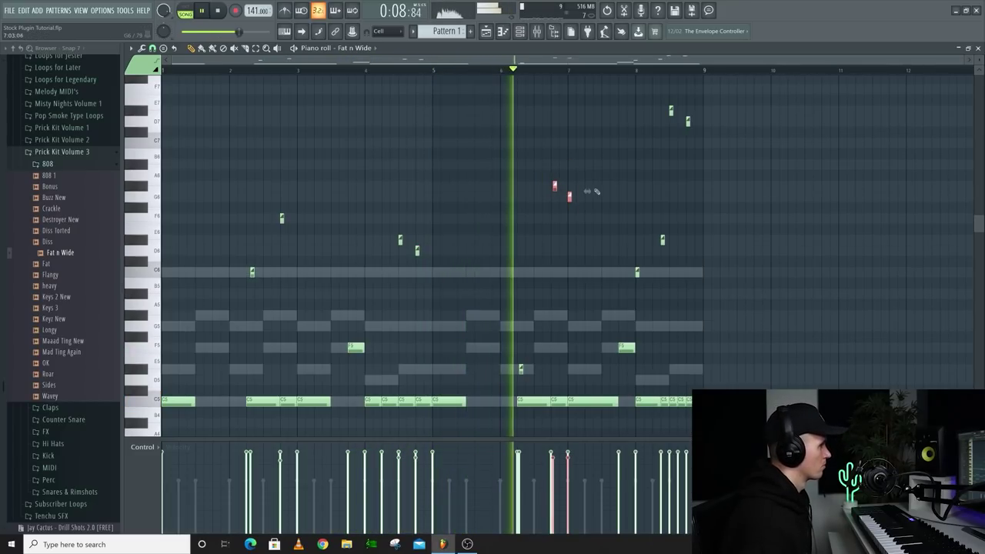
pyautogui.moveTo(660, 99); pyautogui.dragTo(690, 124)
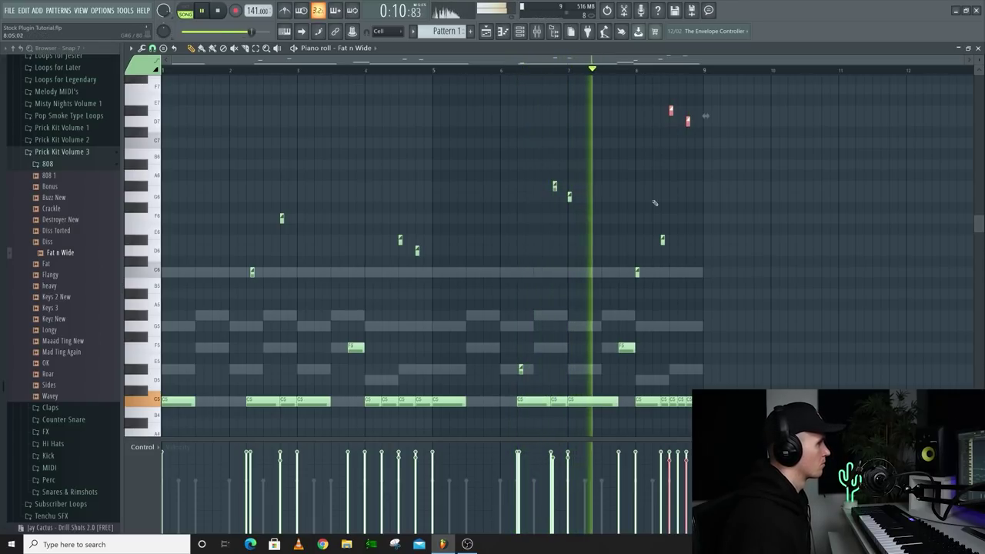
pyautogui.click(661, 240)
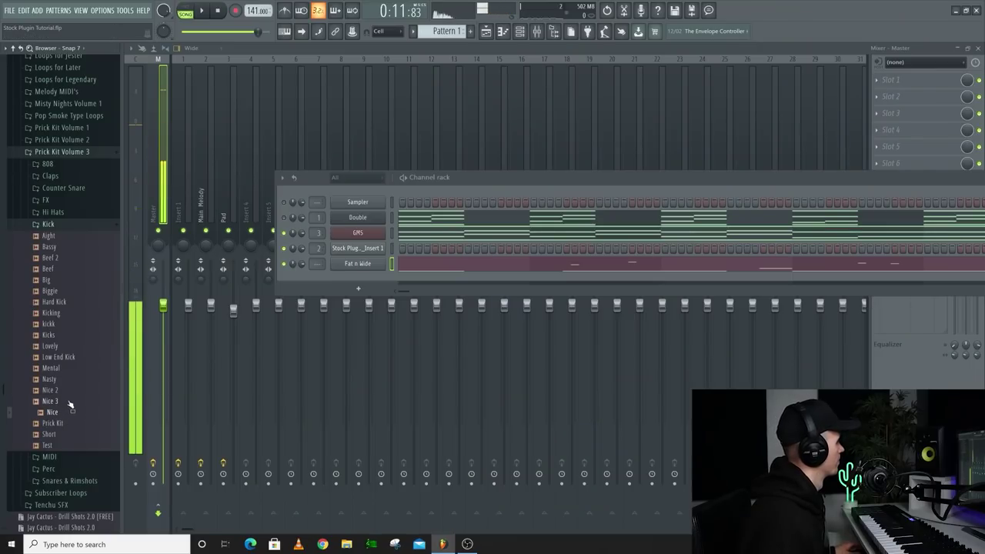
# - Audition the Nice and Prick Kit kick samples and add Prick Kit to the channel rack as a new channel
pyautogui.click(66, 415)
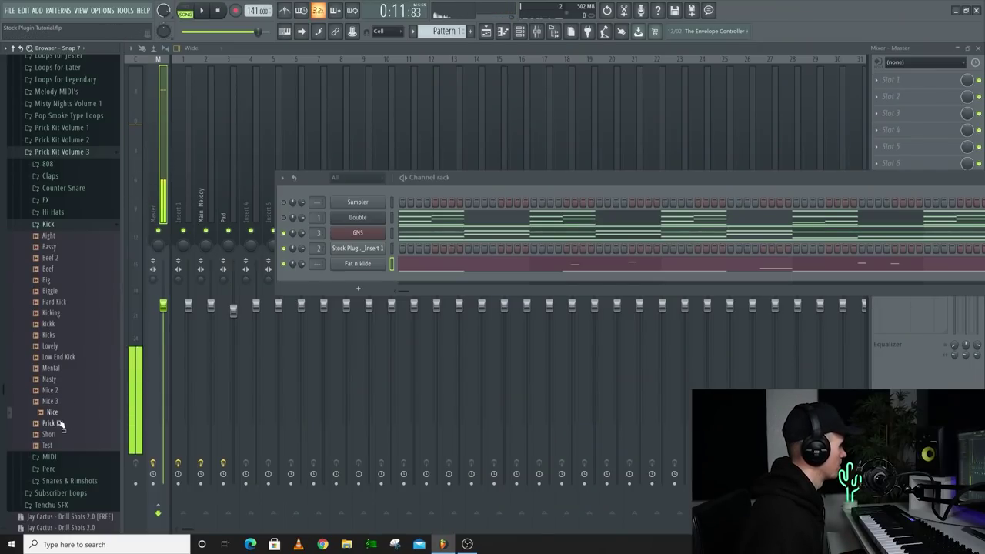
pyautogui.click(62, 424)
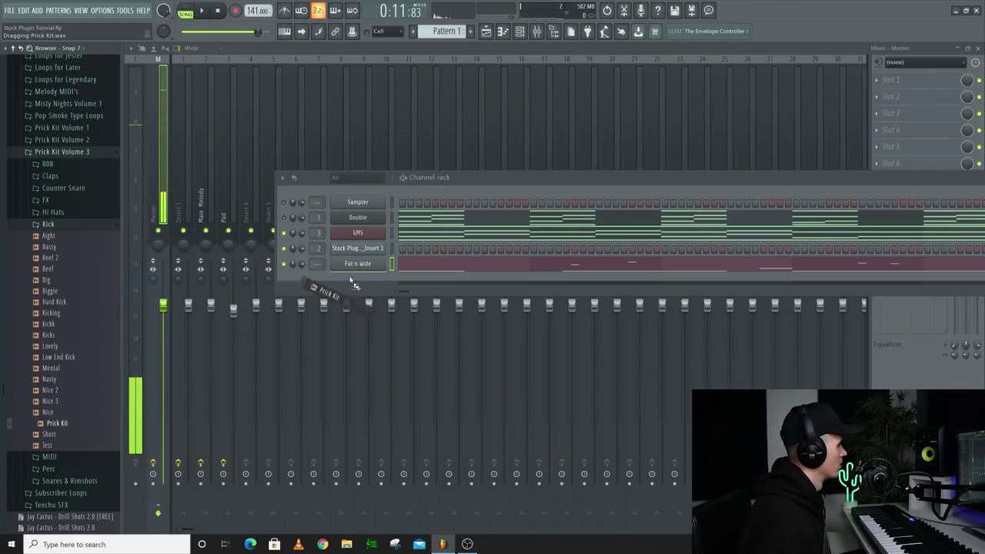
pyautogui.moveTo(351, 279); pyautogui.dragTo(356, 280)
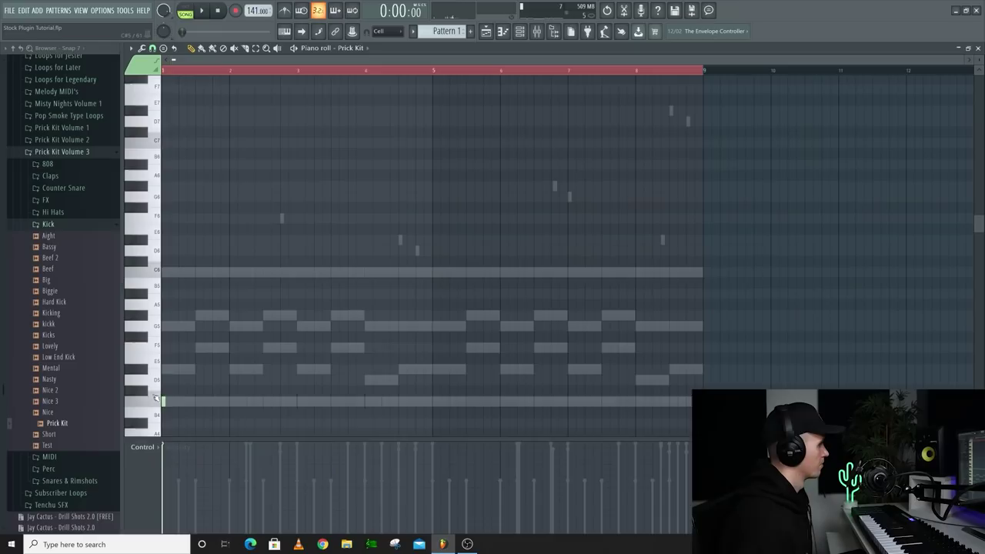
# - Place Prick Kit kicks on C5 at 2:05, 3:01, 4:01, 5:01, 6:05, 6:13, 7:01, 8:01 and 8:09 during playback
pyautogui.press('space')
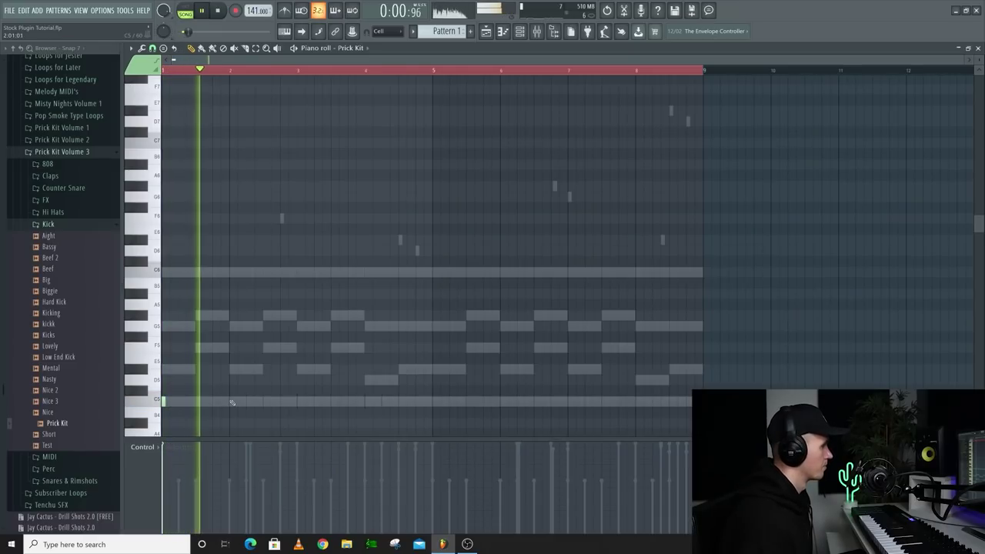
pyautogui.click(248, 401)
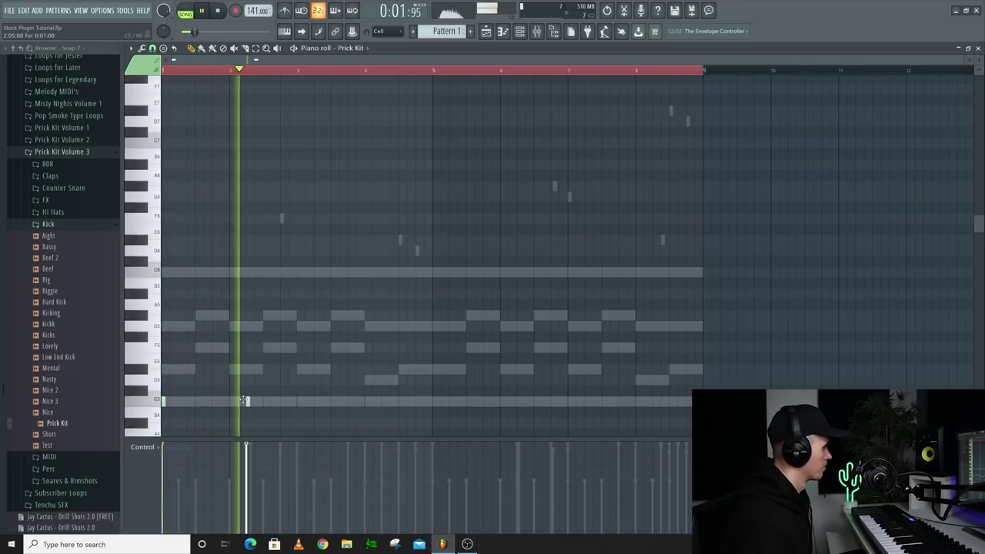
pyautogui.click(298, 401)
pyautogui.click(366, 401)
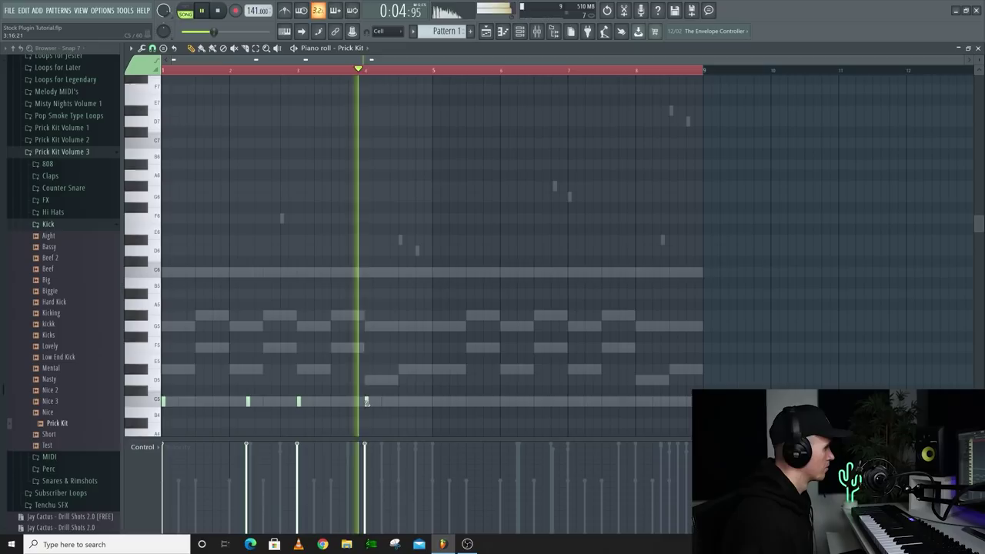
pyautogui.click(434, 401)
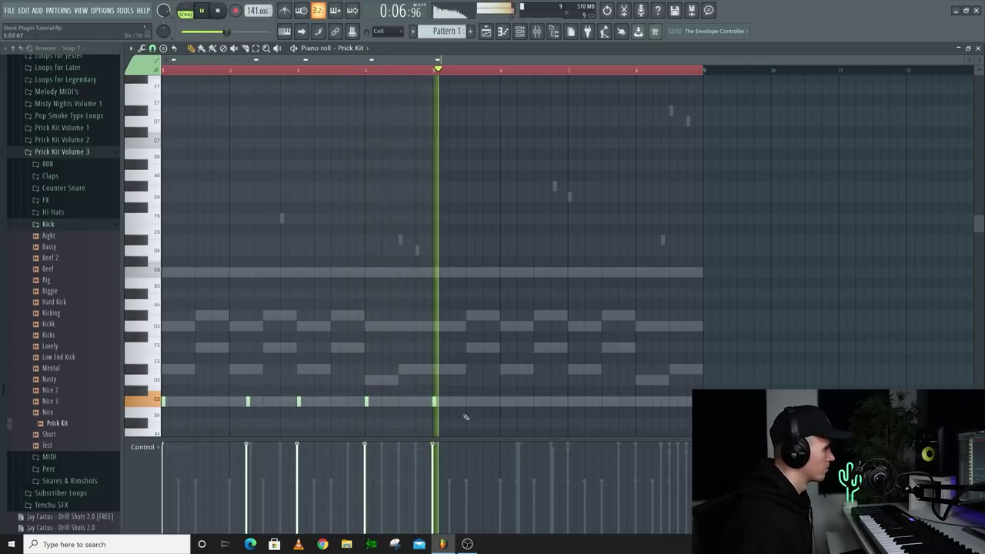
pyautogui.click(518, 400)
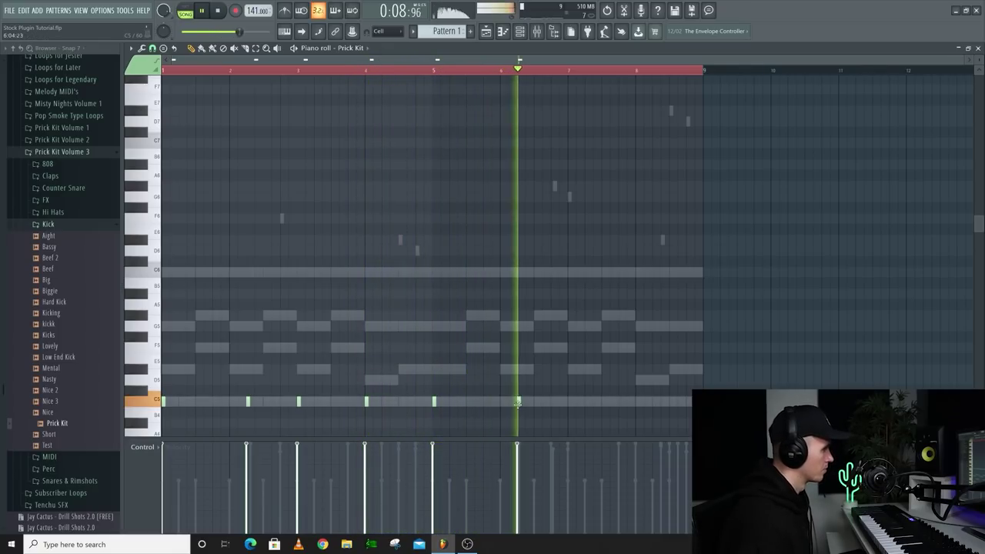
pyautogui.click(552, 401)
pyautogui.click(570, 400)
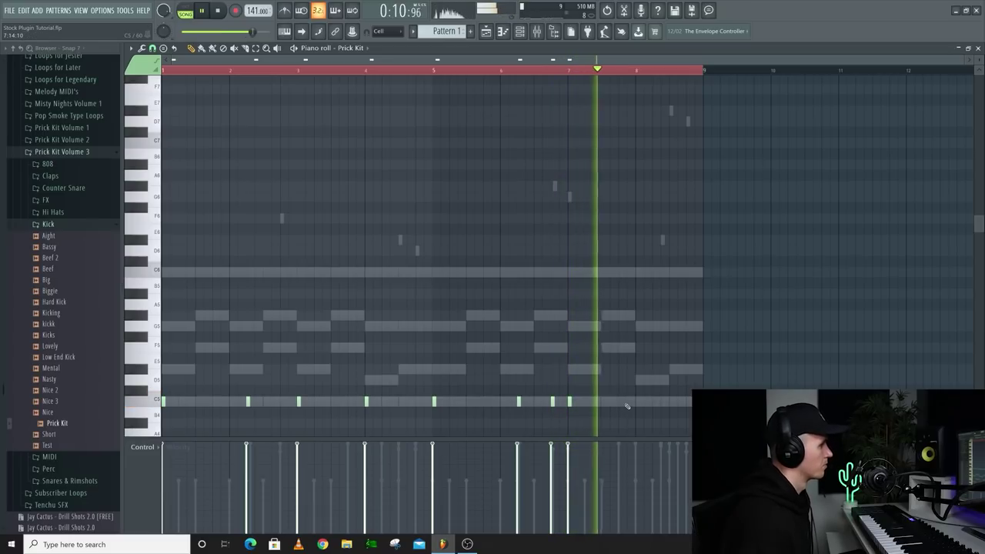
pyautogui.click(637, 401)
pyautogui.click(670, 401)
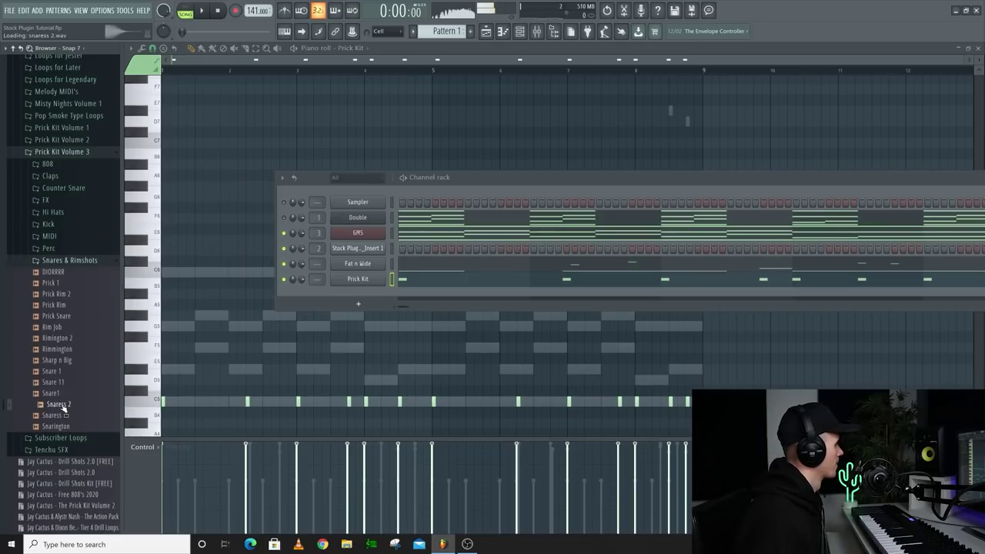
# - Add Snaress 2 to the channel rack with hits at 1:09, 2:13, 3:09, 4:07 and 4:13, and close the Snares & Rimshots folder
pyautogui.moveTo(64, 408); pyautogui.dragTo(610, 297)
pyautogui.press('space')
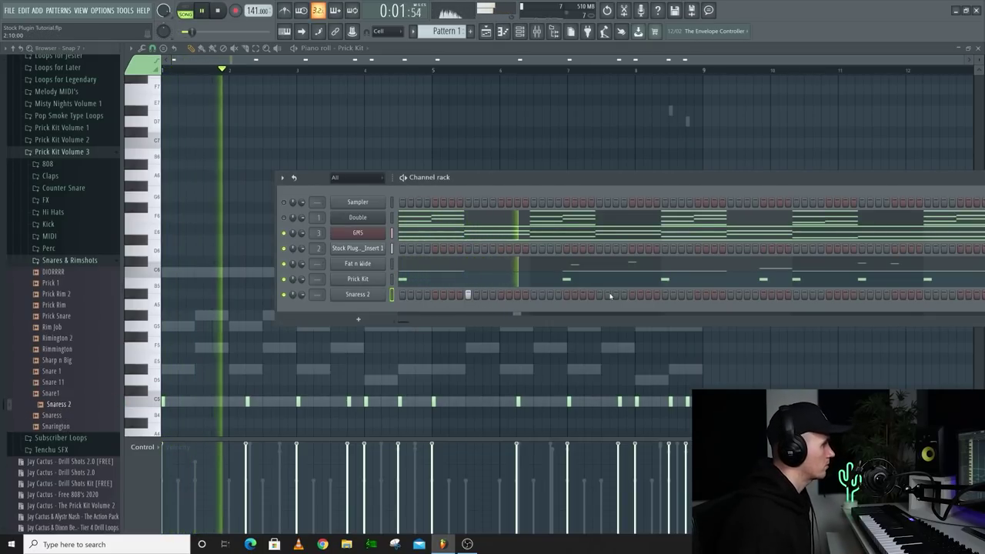
pyautogui.click(632, 295)
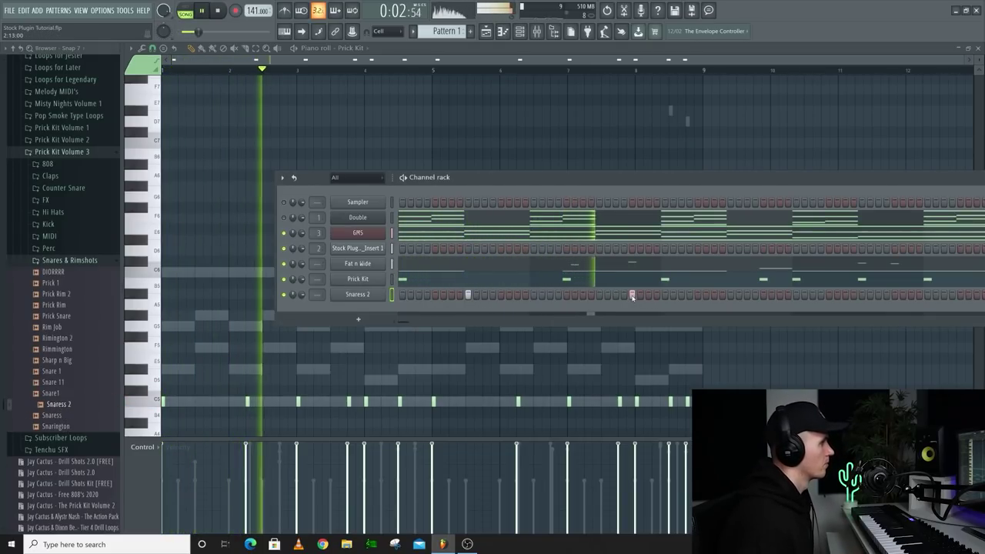
pyautogui.click(730, 294)
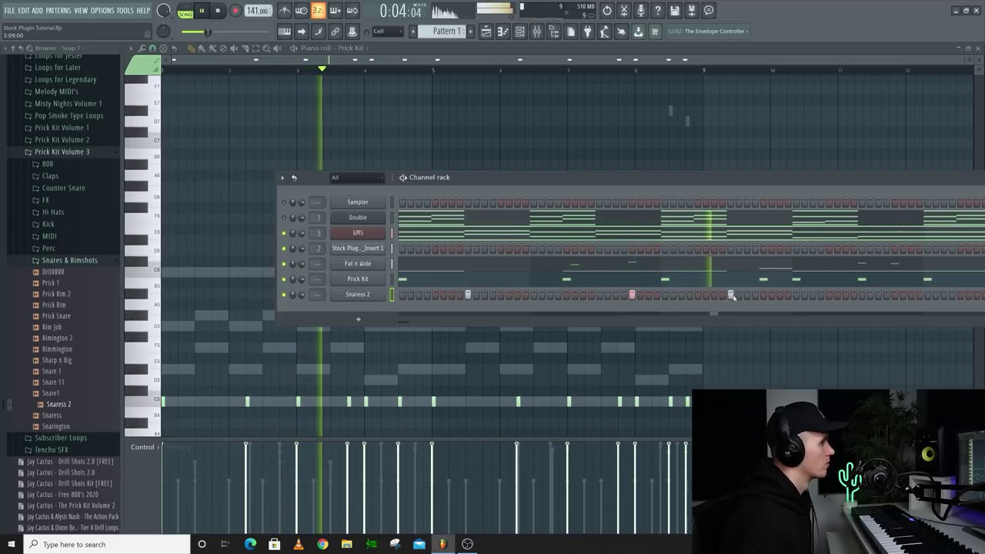
pyautogui.click(845, 295)
pyautogui.click(900, 295)
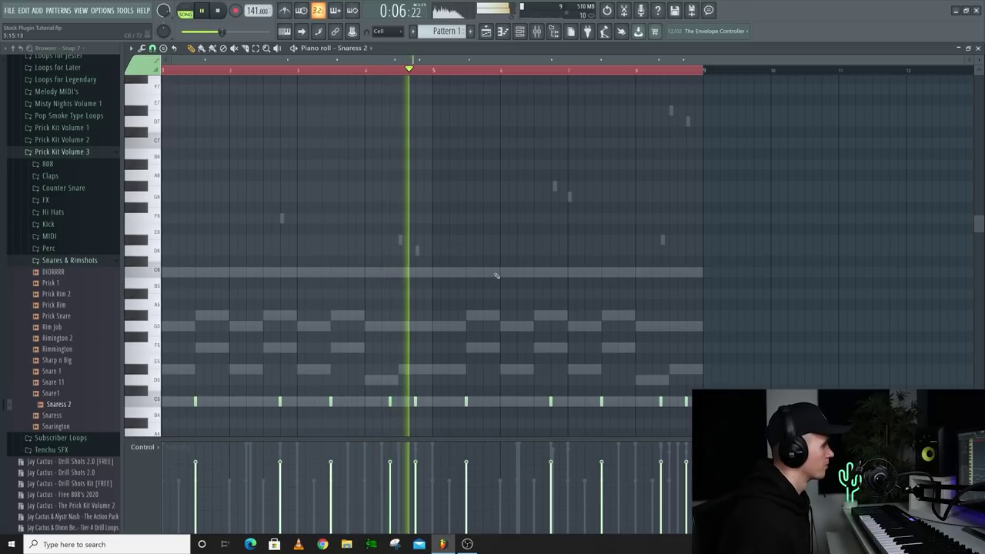
pyautogui.click(519, 30)
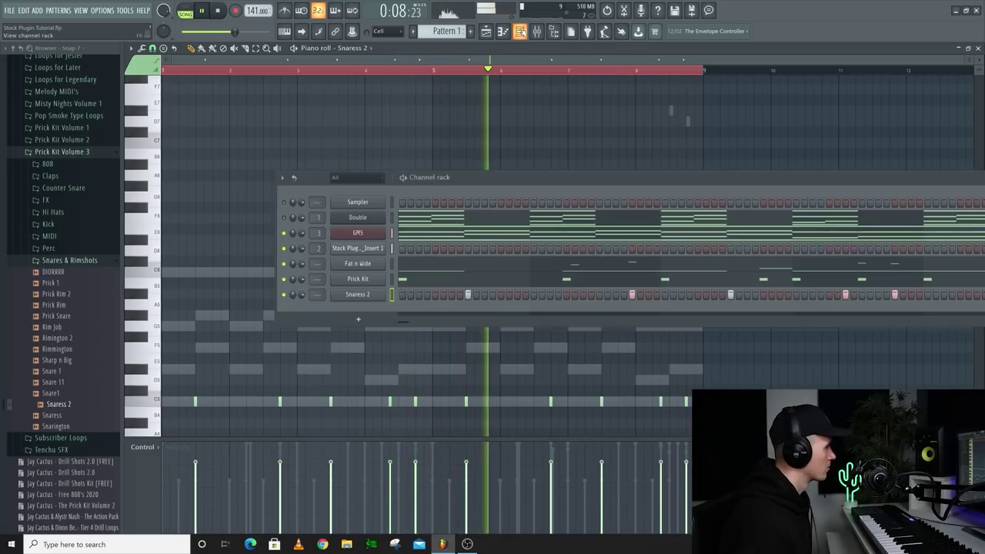
pyautogui.click(76, 261)
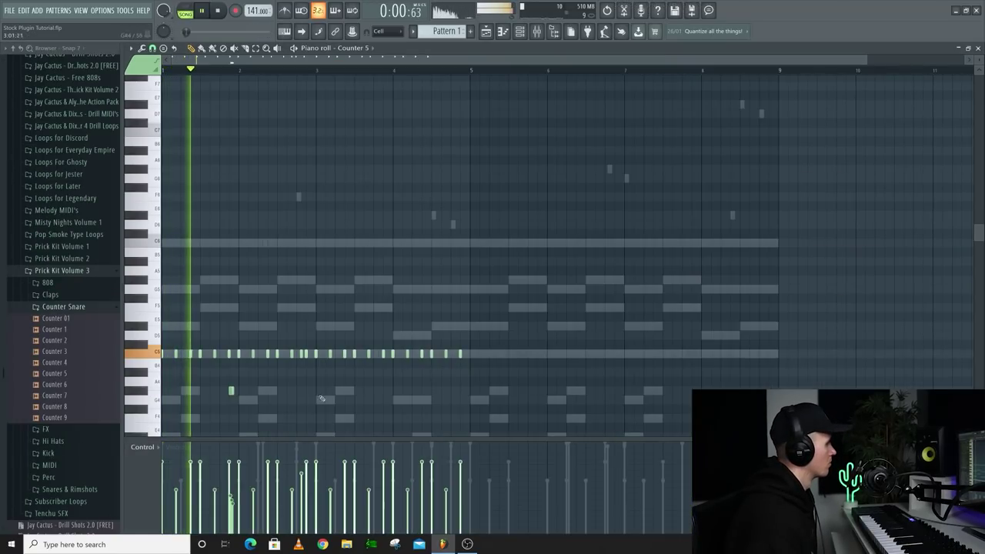
# - Add a short A#4 note to the Counter 5 pattern at 3:15:12 and replay the pattern from the start
pyautogui.scroll(2, 386, 396)
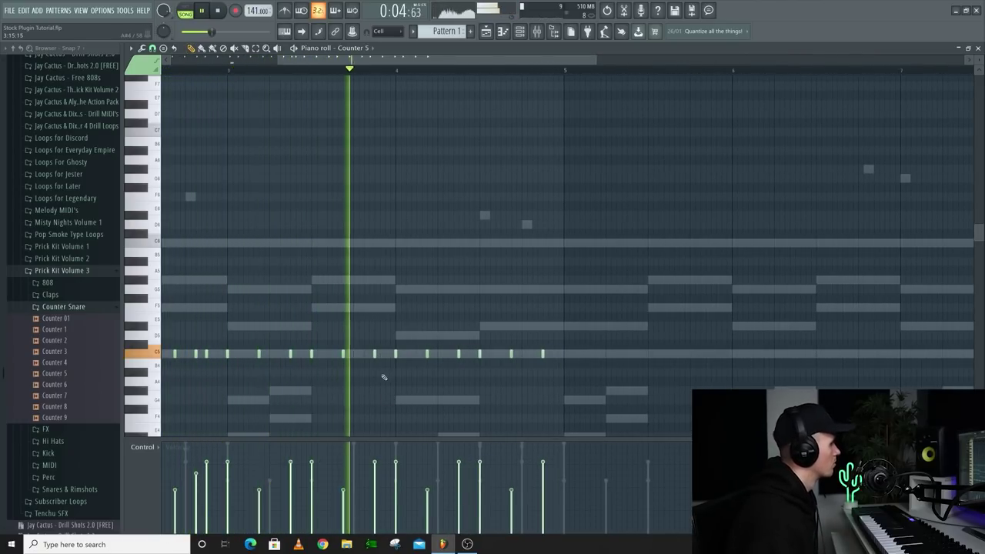
pyautogui.click(379, 373)
pyautogui.press('space')
pyautogui.press('space')
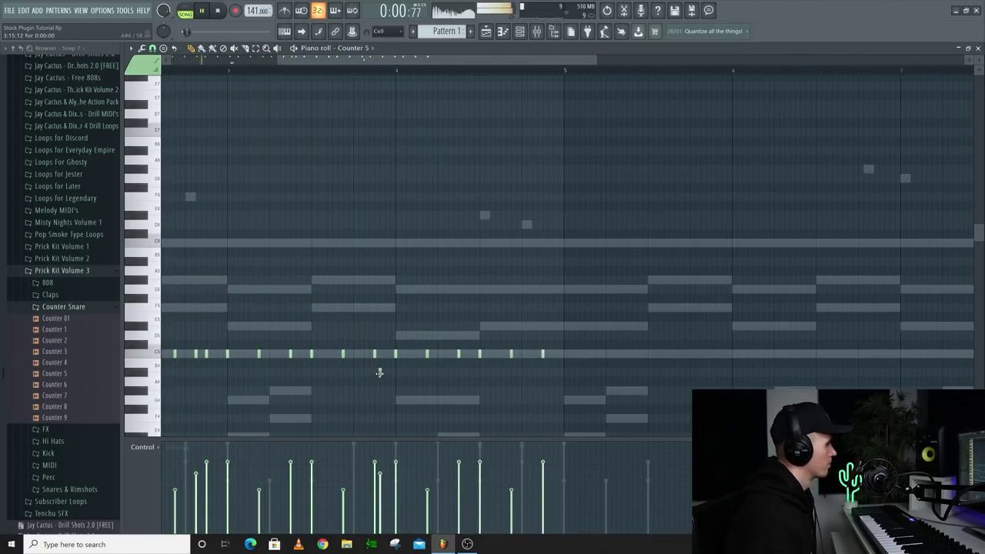
# - Add a roll of three short D#5 notes just after the start of bar 4 and give them falling velocities
pyautogui.scroll(3, 385, 367)
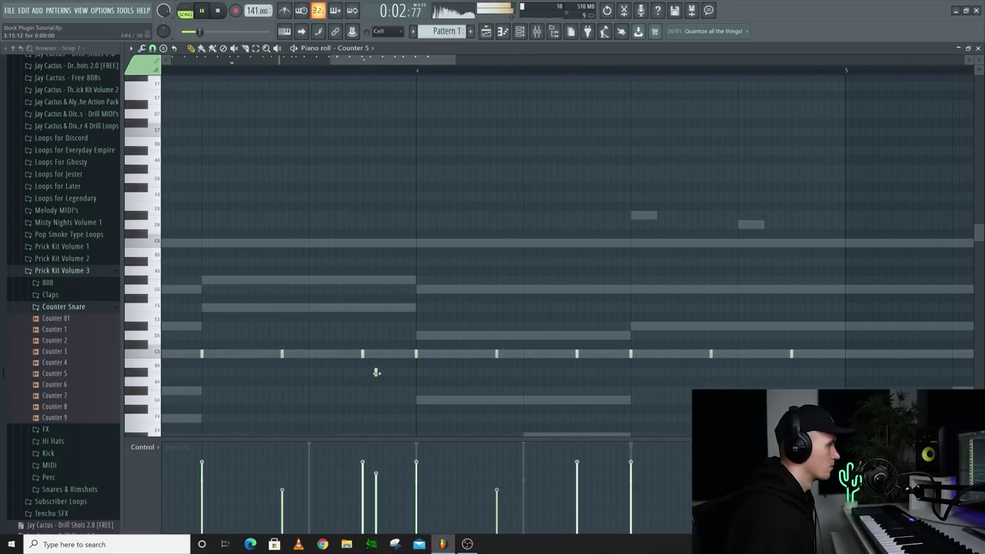
pyautogui.click(423, 328)
pyautogui.click(430, 327)
pyautogui.press('space')
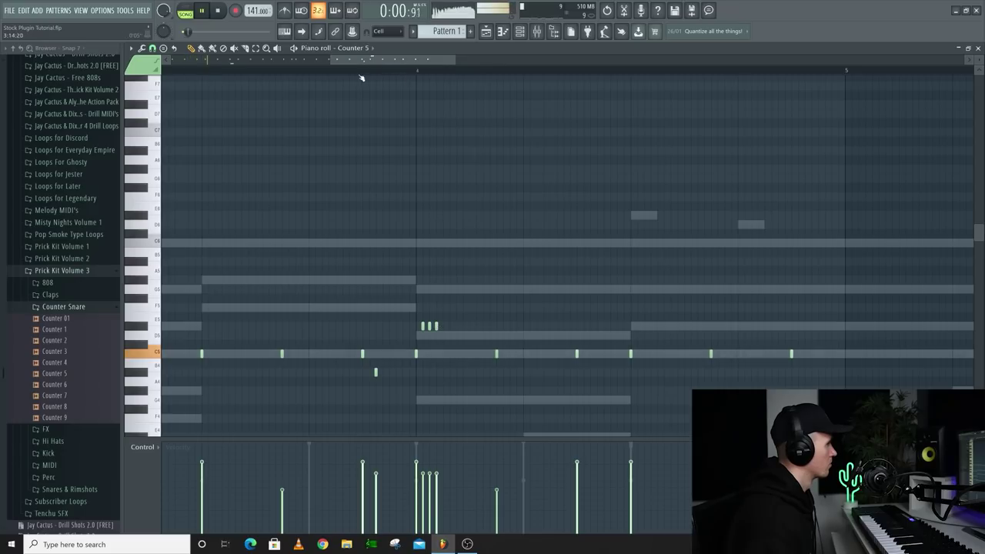
pyautogui.moveTo(420, 313); pyautogui.dragTo(445, 329)
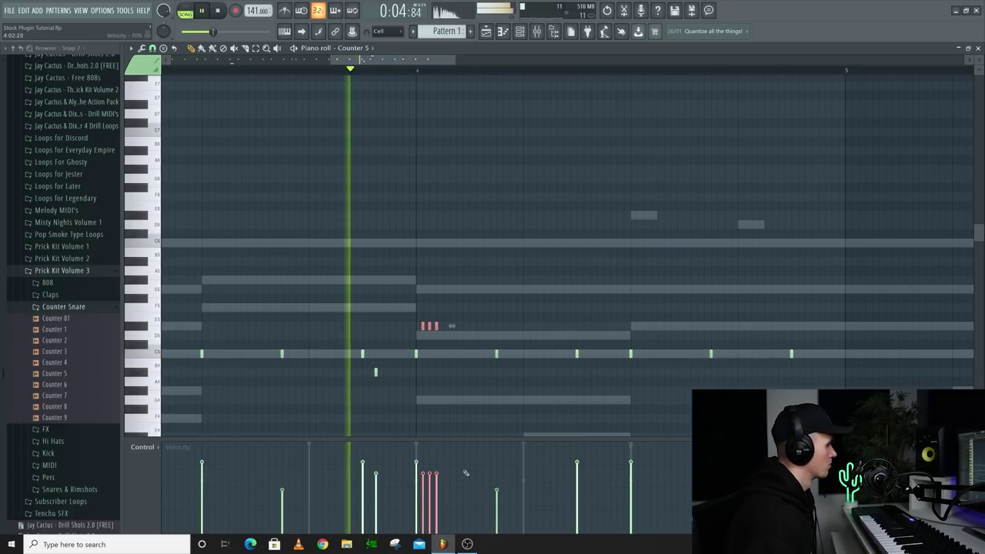
pyautogui.moveTo(424, 488); pyautogui.dragTo(438, 501)
pyautogui.click(469, 341)
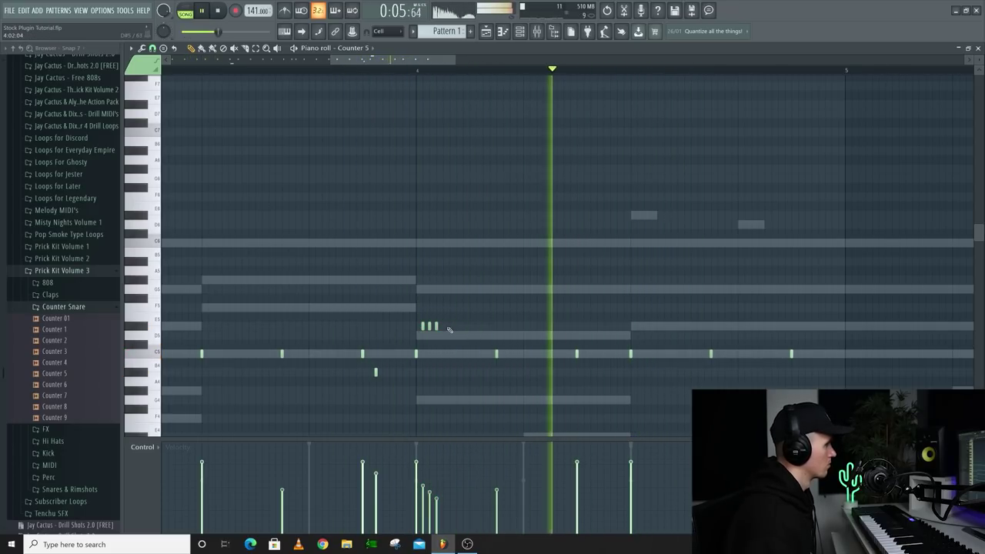
# - Add a roll of three short A#4 notes after the C5 hit at 4:04 and slope their velocities downward
pyautogui.click(515, 371)
pyautogui.press('space')
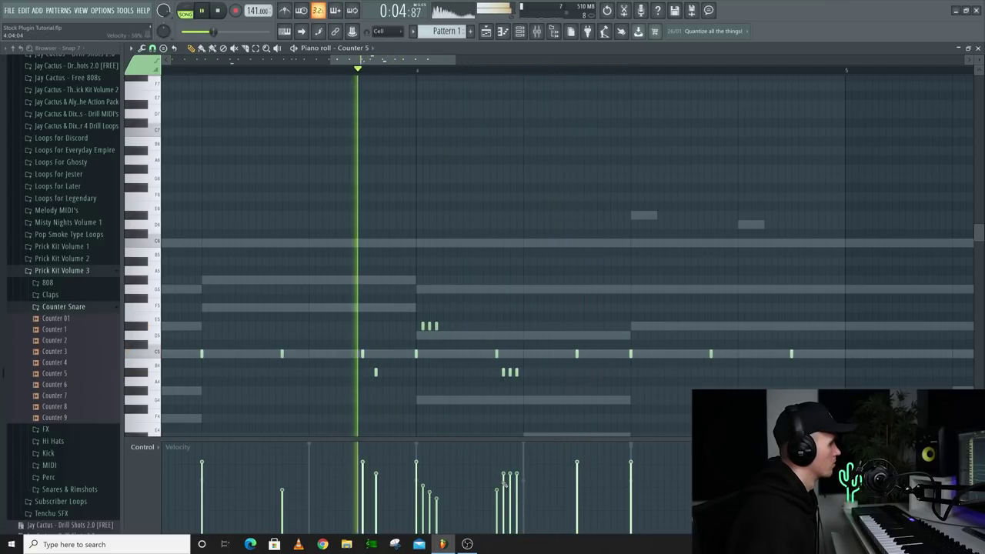
pyautogui.moveTo(503, 498); pyautogui.dragTo(519, 513)
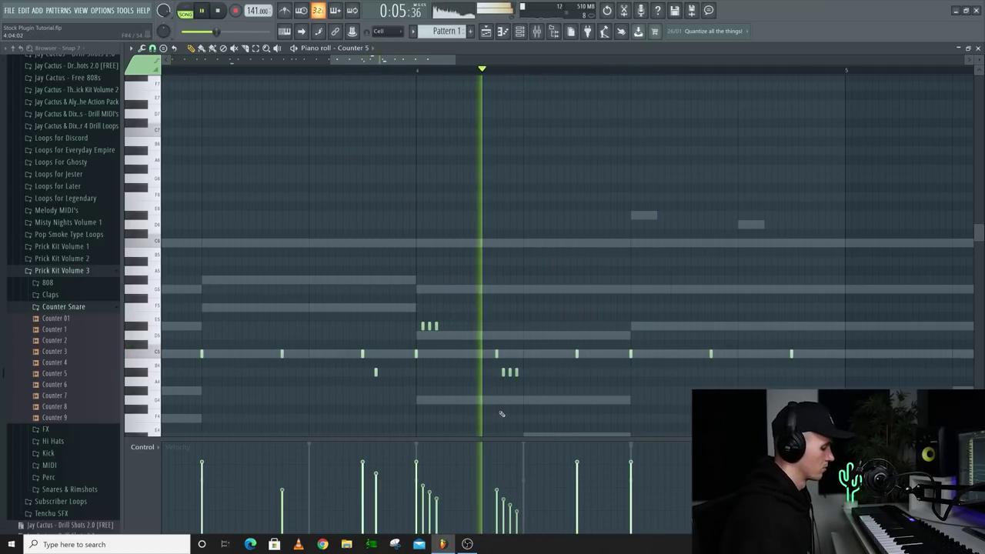
# - Stop playback, select all four bars of the Counter 5 pattern and duplicate them across bars 5 to 8
pyautogui.scroll(-5, 435, 341)
pyautogui.press('space')
pyautogui.hotkey('ctrl', 'a')
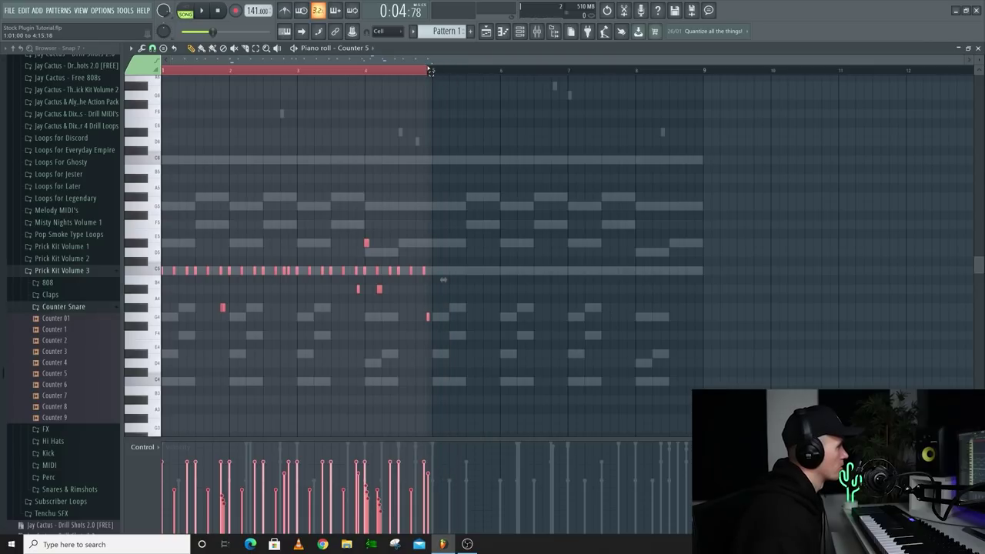
pyautogui.scroll(5, 433, 85)
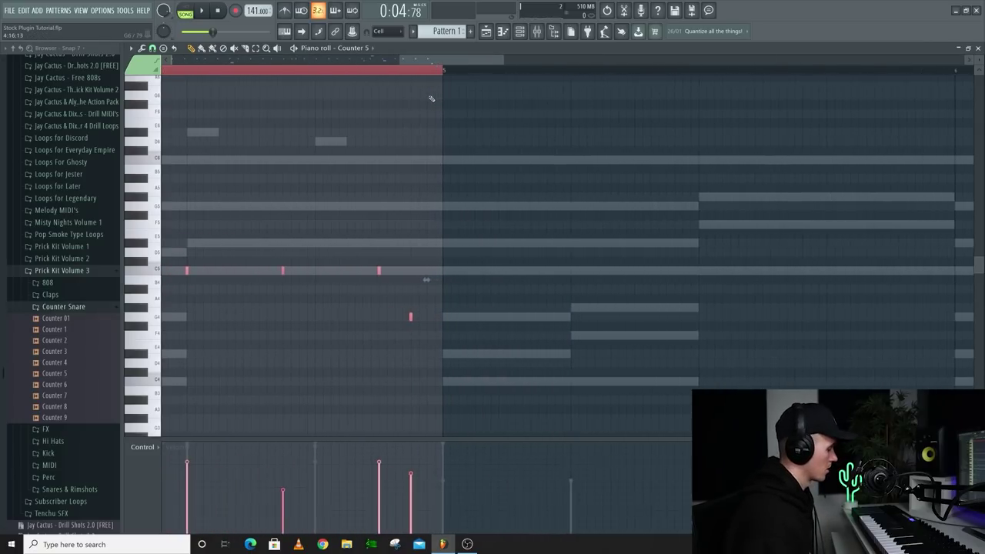
pyautogui.scroll(-5, 432, 99)
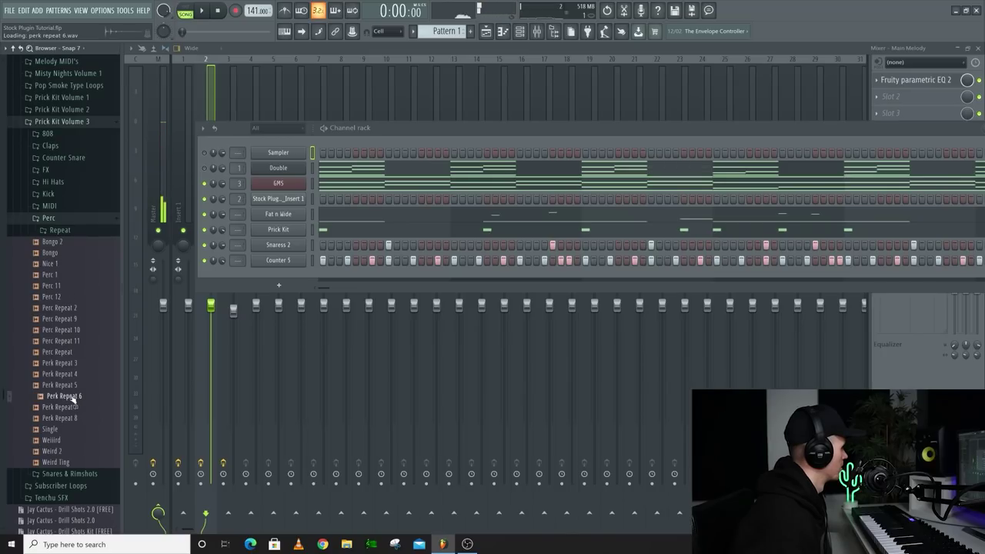
# - Add Perk Repeat 6 to the channel rack with a hit at 1:01 and Weird 2 with a hit at 4:15
pyautogui.moveTo(299, 276); pyautogui.dragTo(308, 277)
pyautogui.press('space')
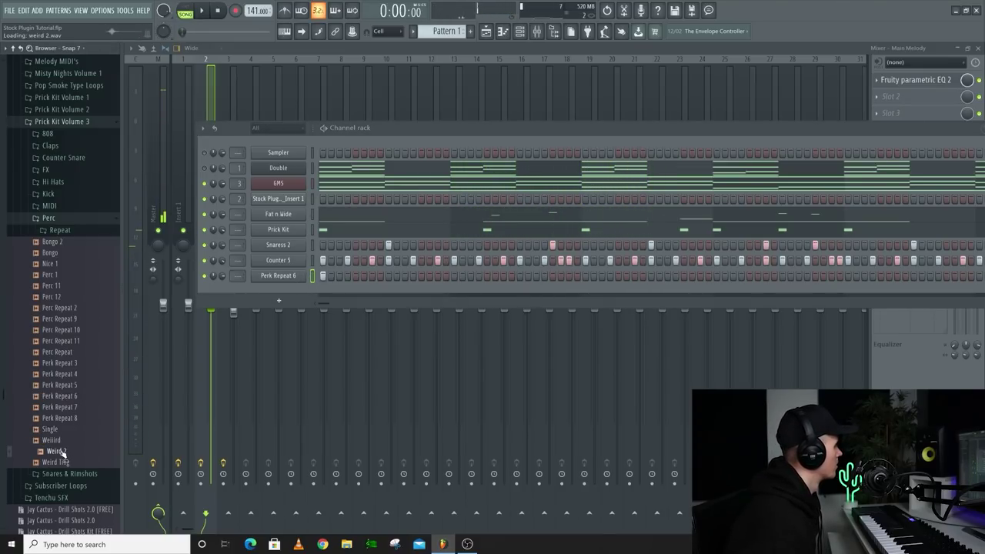
pyautogui.moveTo(310, 296); pyautogui.dragTo(311, 297)
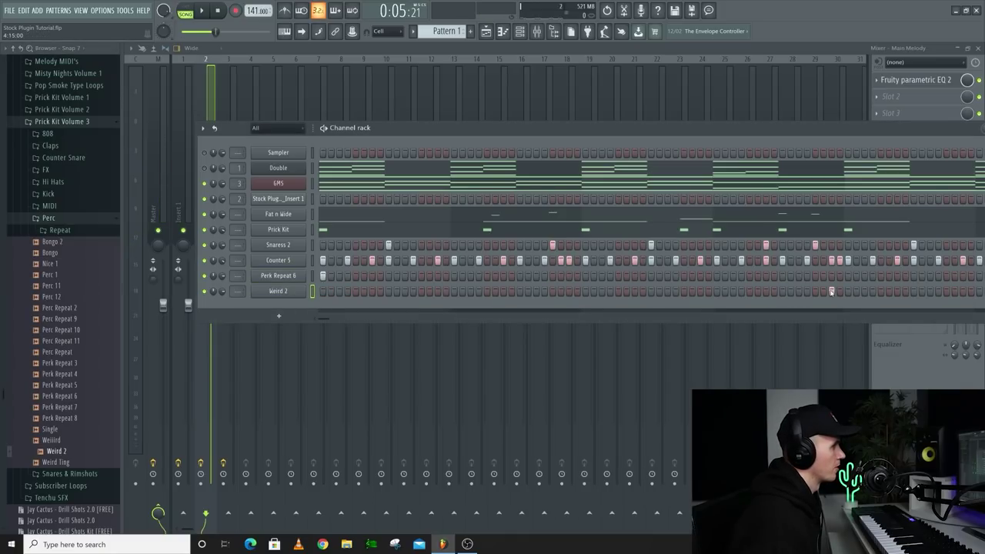
pyautogui.press('space')
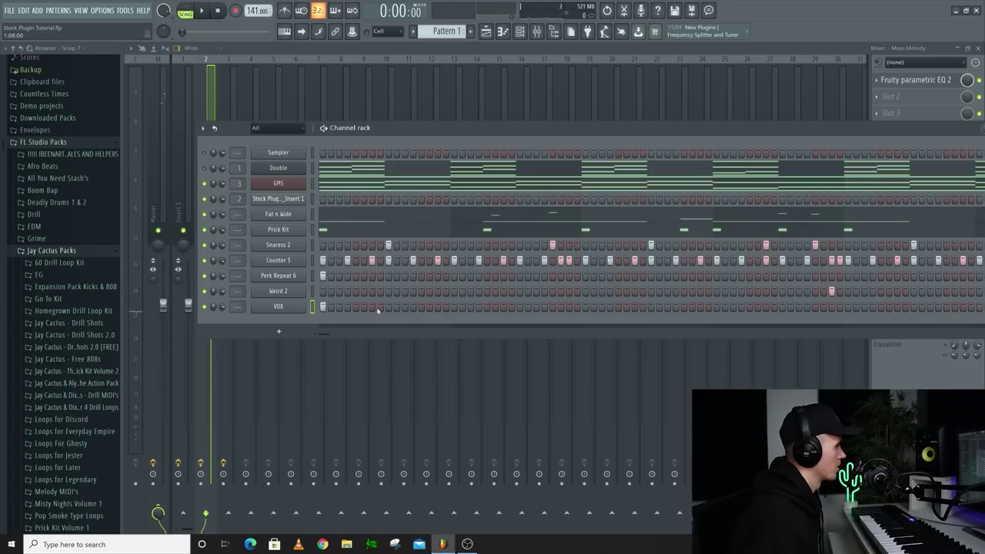
# - Give the VOX sample hits at 1:01, 1:09, 2:01 and 2:09 and play them with the beat
pyautogui.press('space')
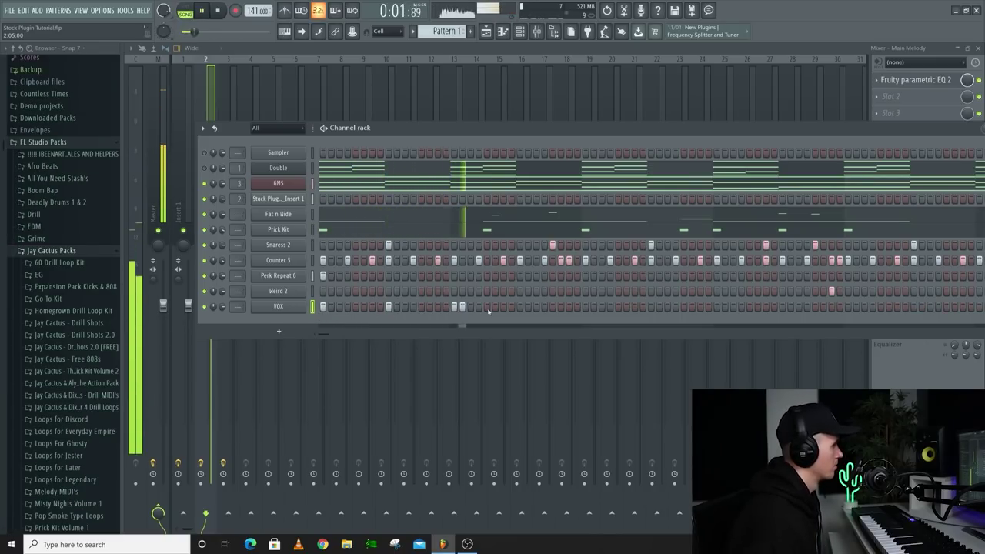
pyautogui.press('space')
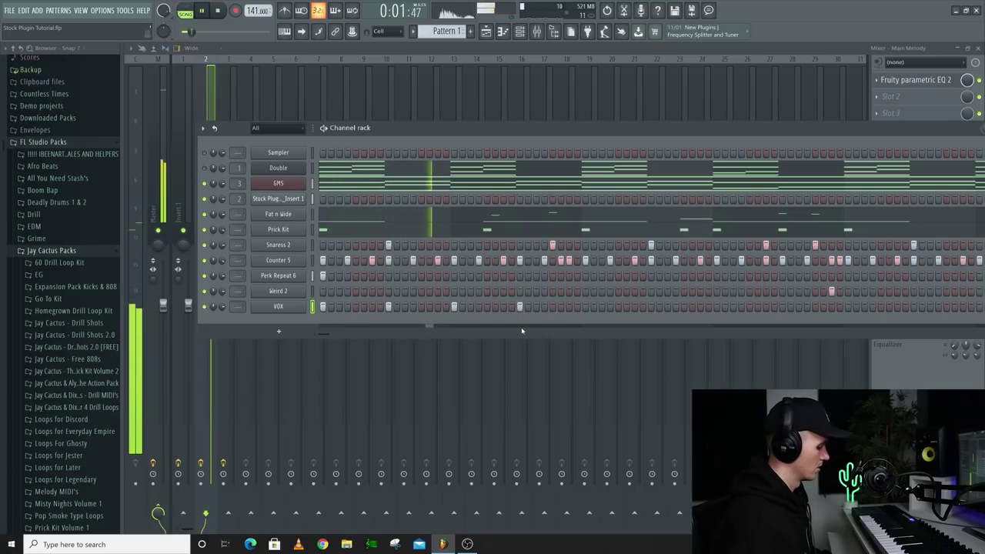
pyautogui.press('F7')
# - Route VOX to mixer track 4, add Fruity Reeverb 2 with the Cathedral preset and listen to it during playback
pyautogui.press('space')
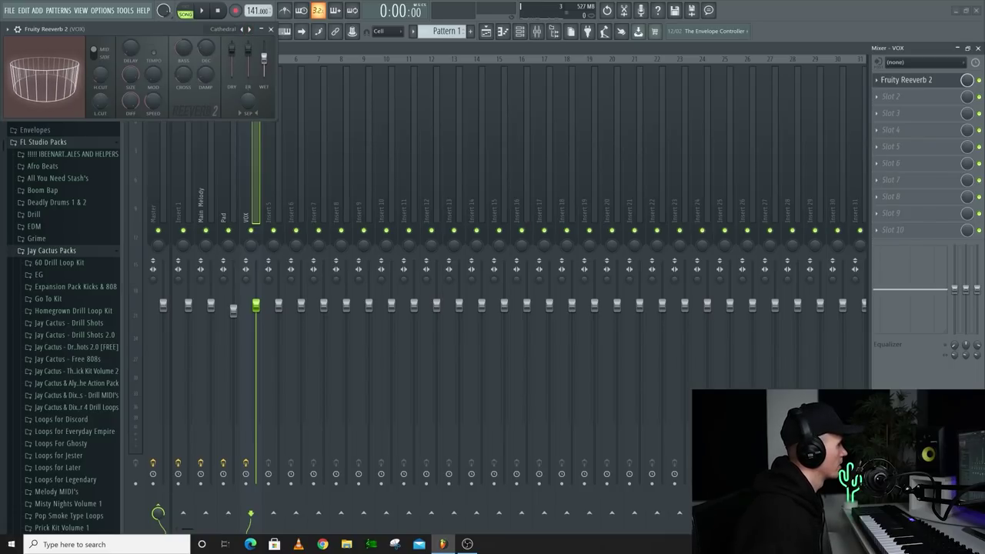
pyautogui.press('space')
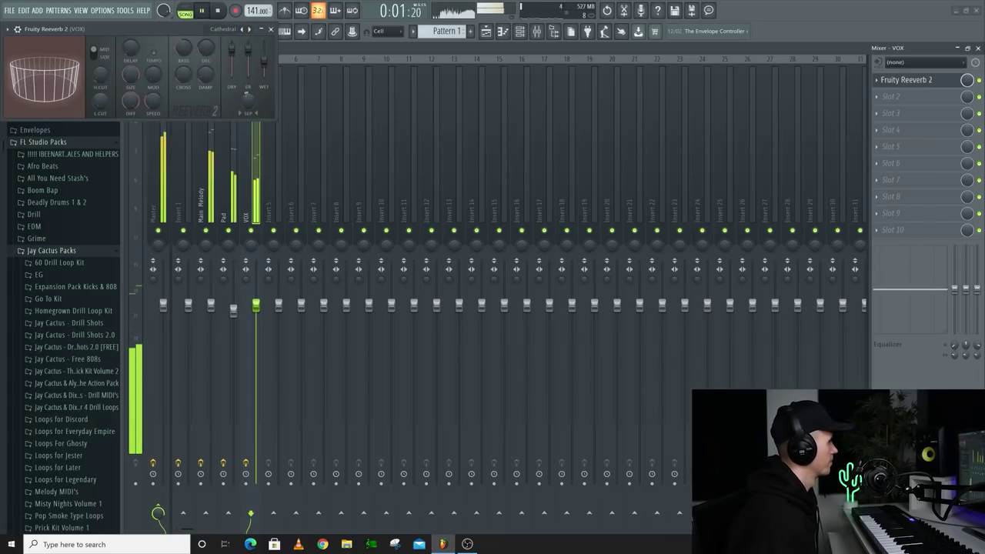
pyautogui.click(271, 29)
# - Pan the second and fourth VOX notes left and the third right, and shift all four notes to 1:05, 1:13, 2:05 and 2:13
pyautogui.click(519, 30)
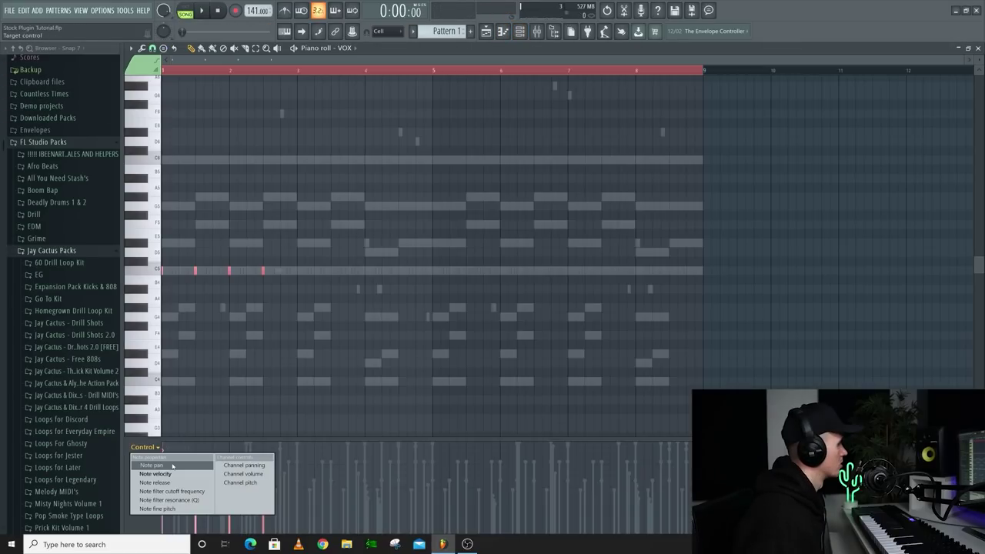
pyautogui.click(172, 466)
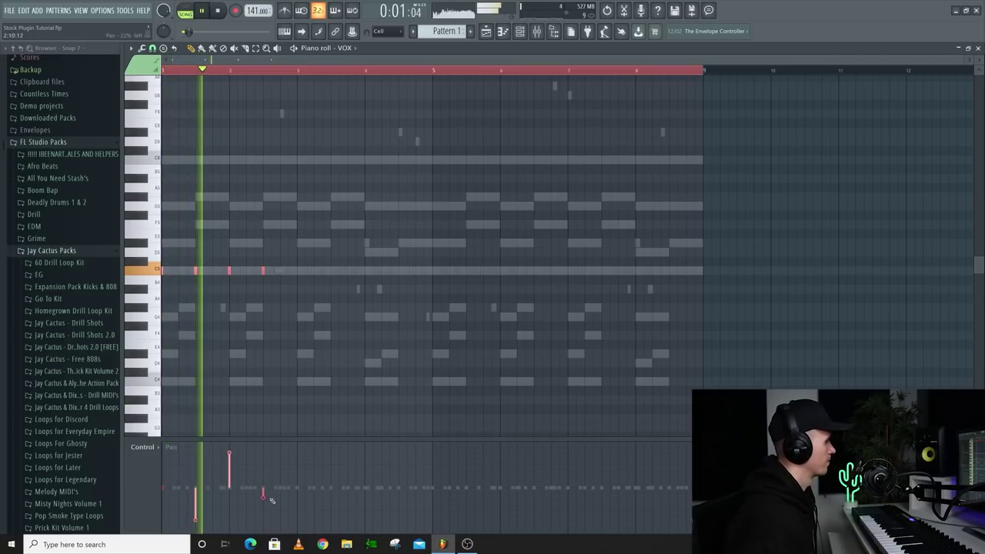
pyautogui.click(262, 505)
pyautogui.click(263, 515)
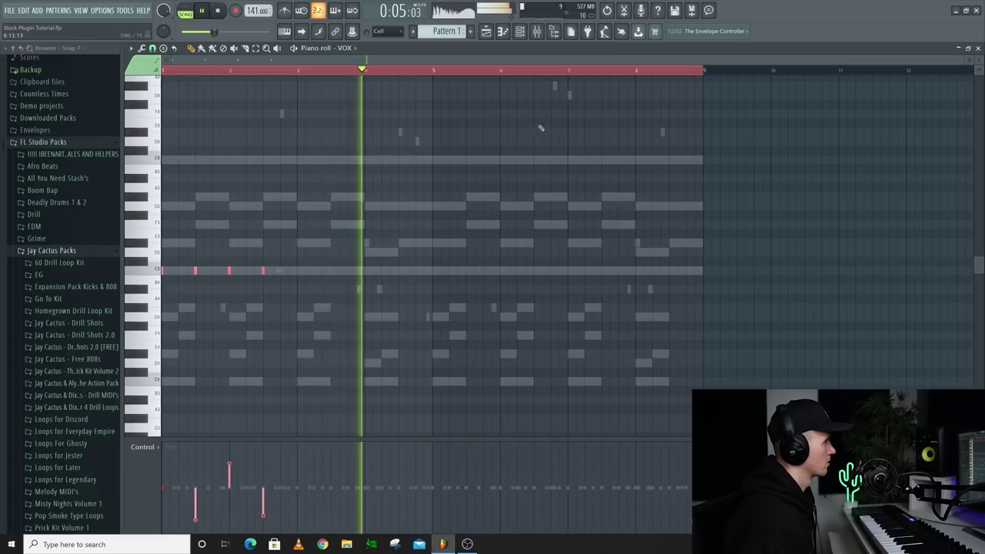
pyautogui.press('F9')
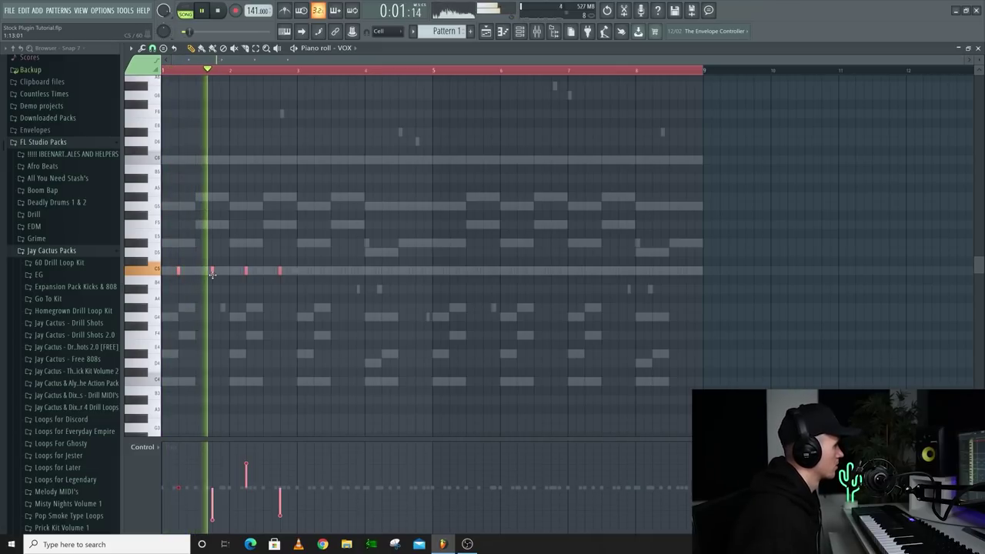
pyautogui.keyDown('ctrl'); pyautogui.click(330, 201); pyautogui.keyUp('ctrl')
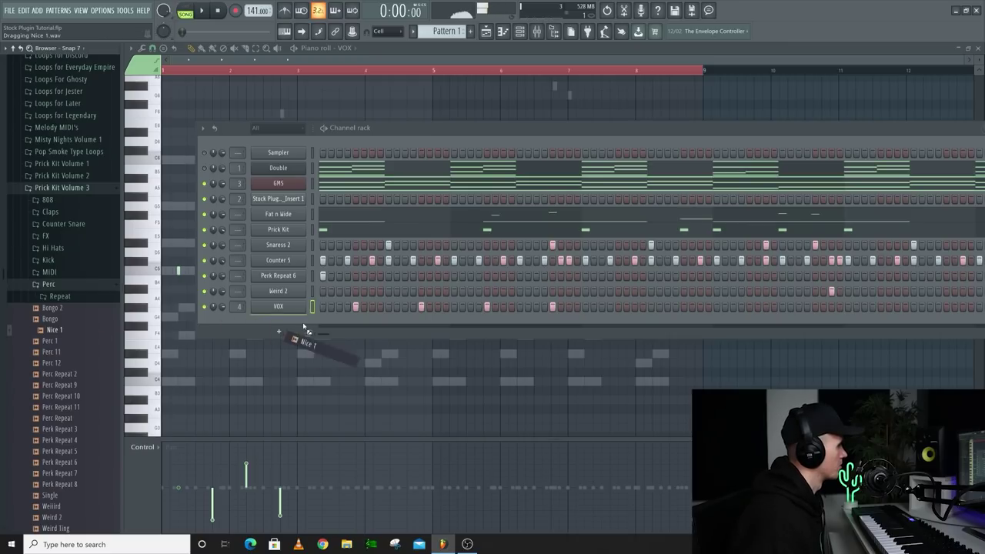
# - Add the Nice 1 percussion sample to the channel rack with hits at 4:01 and 5:01 and two in bar 8
pyautogui.moveTo(303, 326); pyautogui.dragTo(310, 327)
pyautogui.press('space')
pyautogui.press('space')
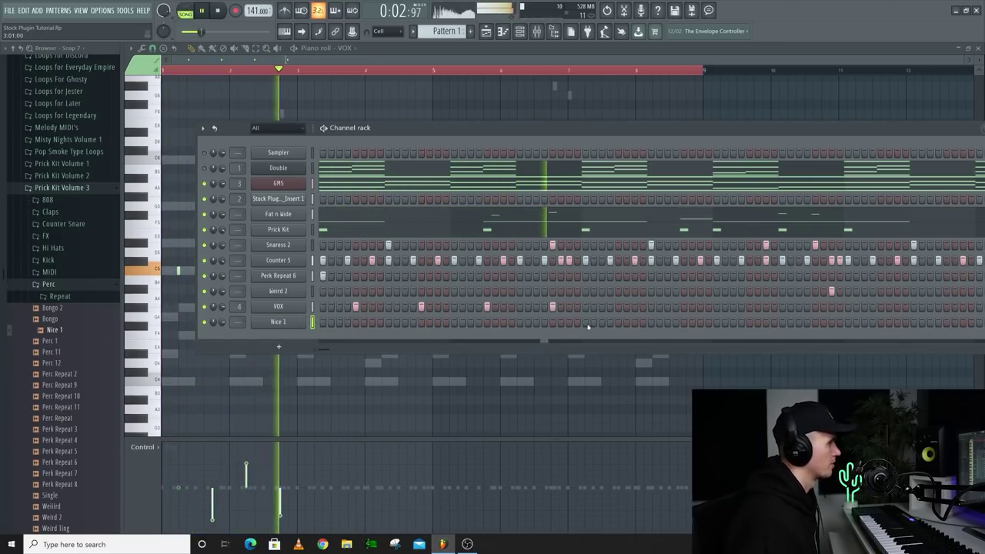
pyautogui.click(717, 322)
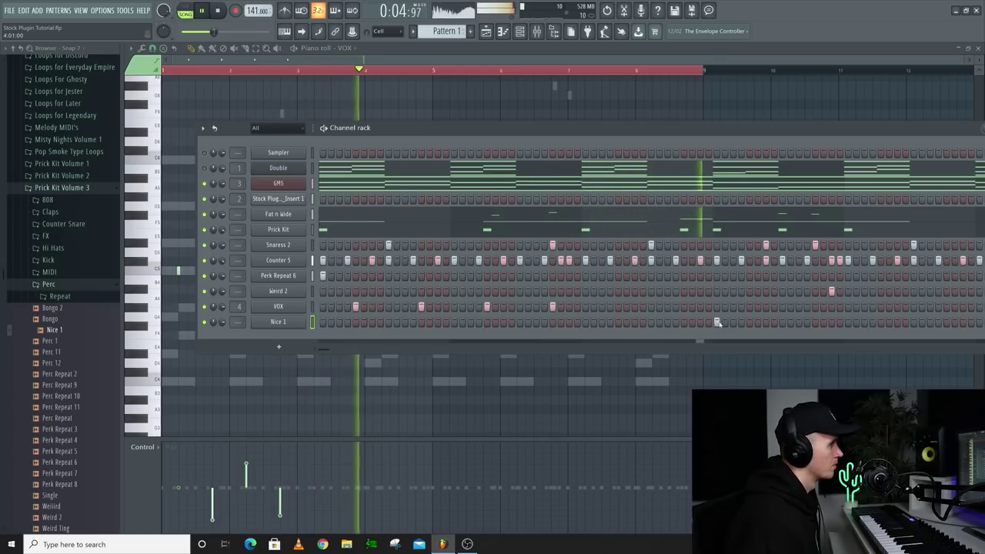
pyautogui.click(847, 322)
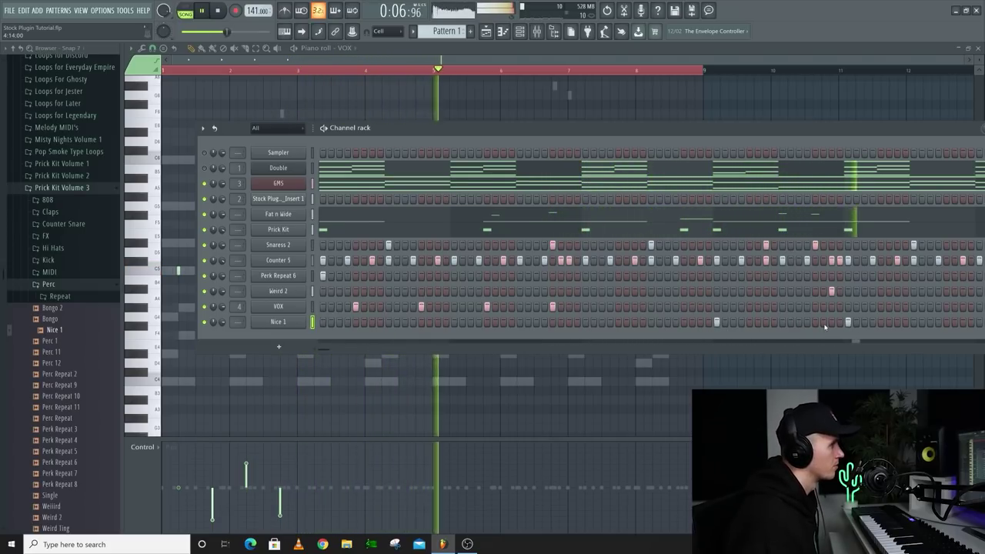
pyautogui.moveTo(329, 351); pyautogui.dragTo(368, 350)
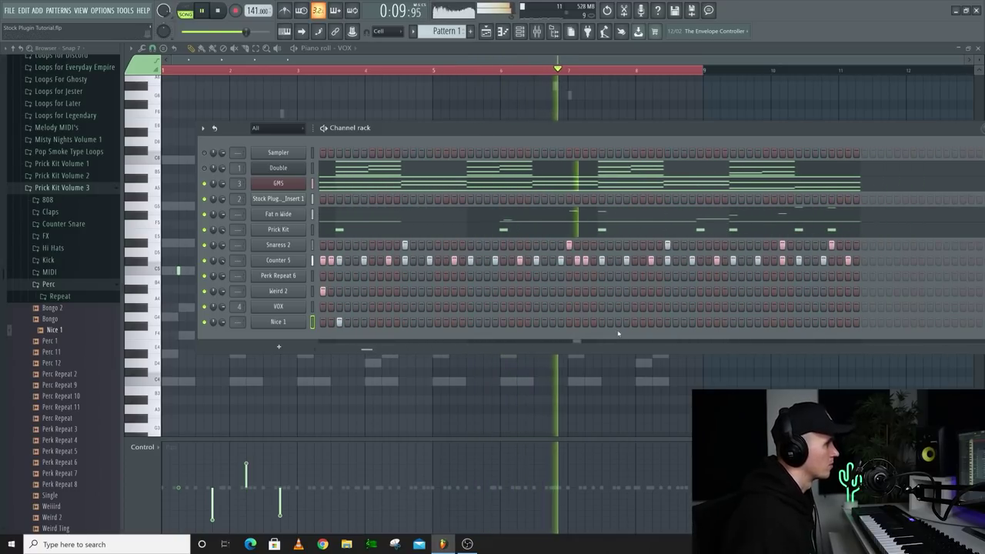
pyautogui.click(732, 323)
pyautogui.click(799, 322)
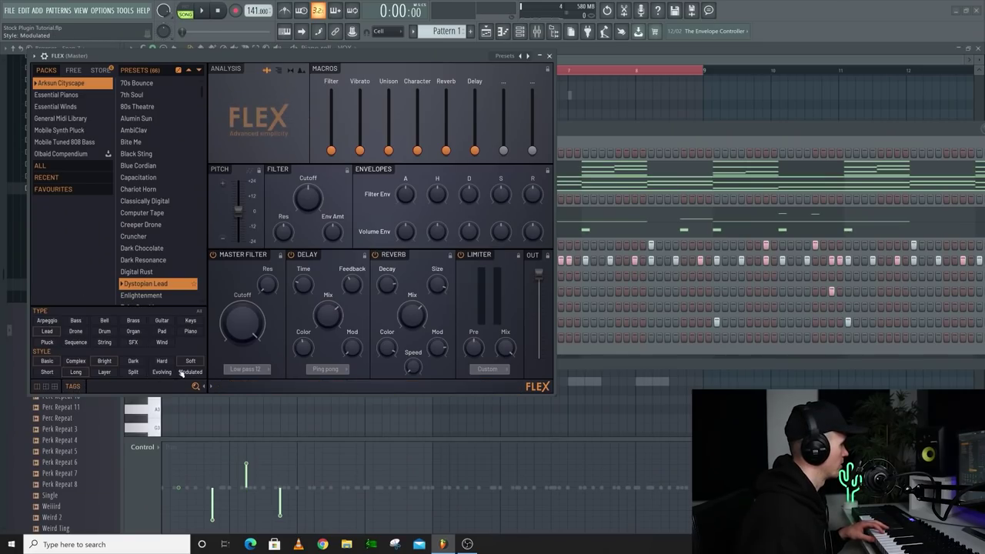
# - Filter FLEX to SFX presets across all packs and load the Siren preset
pyautogui.click(135, 342)
pyautogui.click(45, 166)
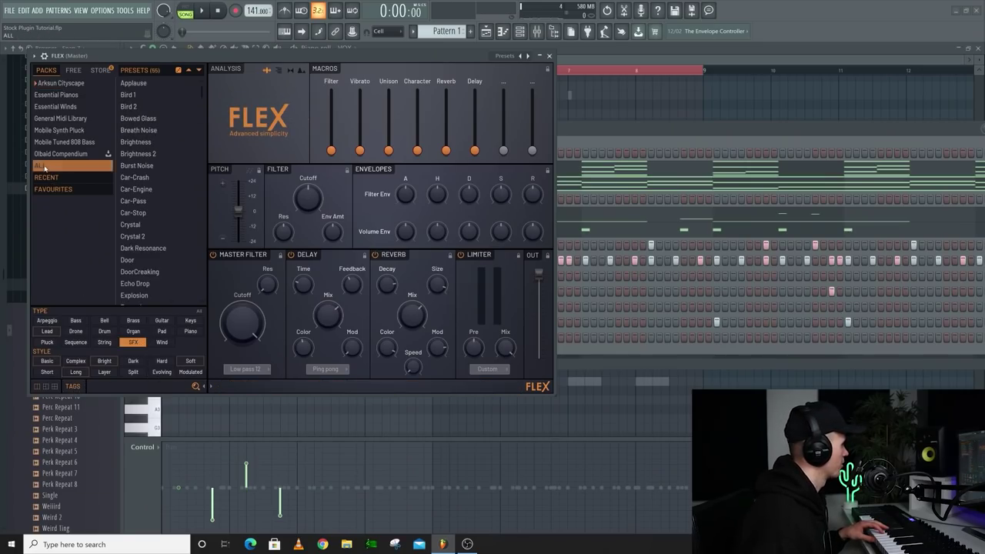
pyautogui.scroll(-10, 128, 225)
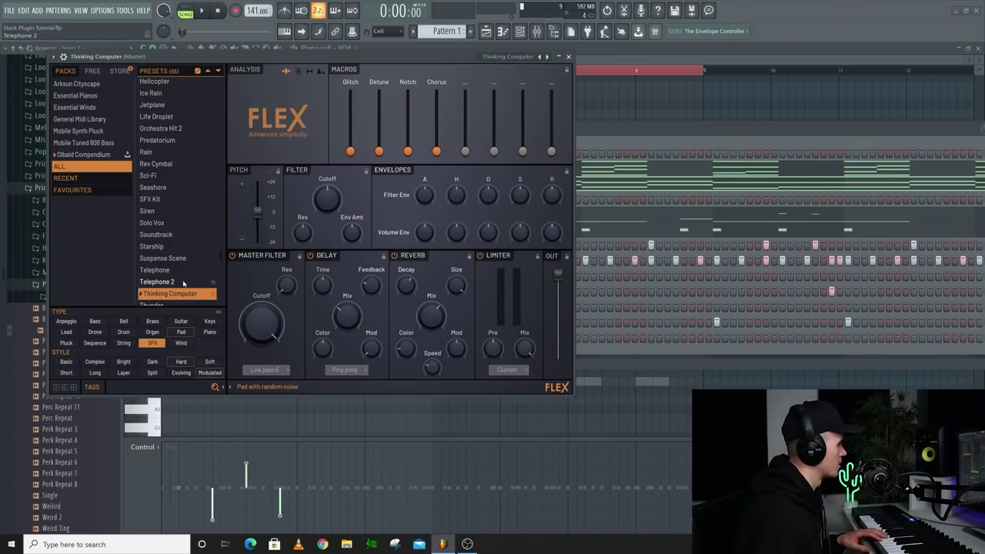
pyautogui.click(163, 210)
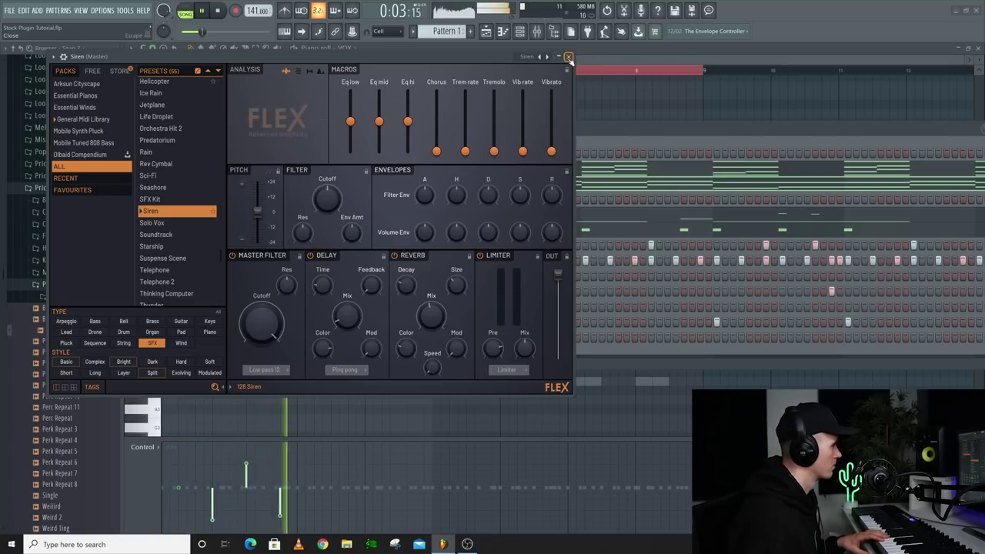
# - Close FLEX and narrow the siren to its midrange with a band-pass in Fruity Parametric EQ 2 on mixer track 5
pyautogui.click(568, 58)
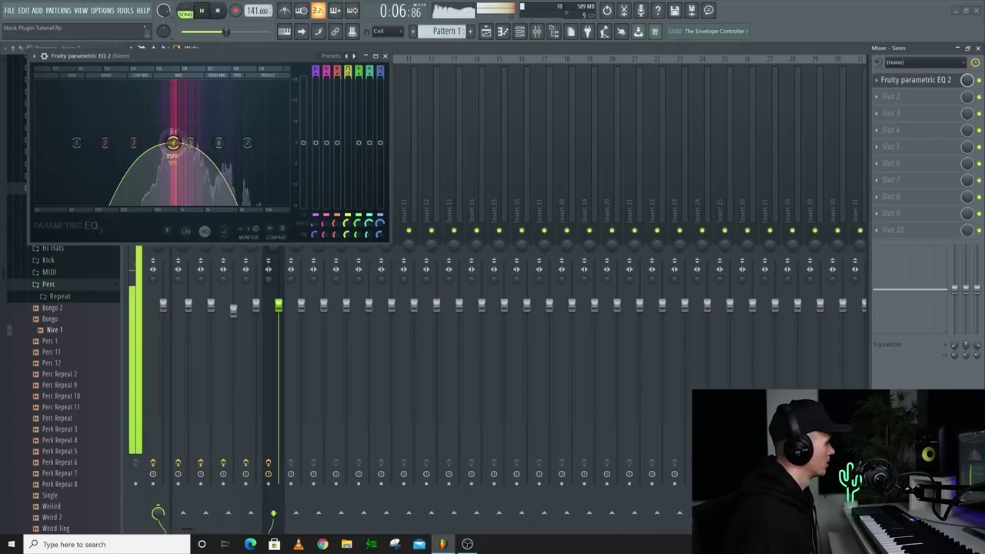
pyautogui.click(385, 56)
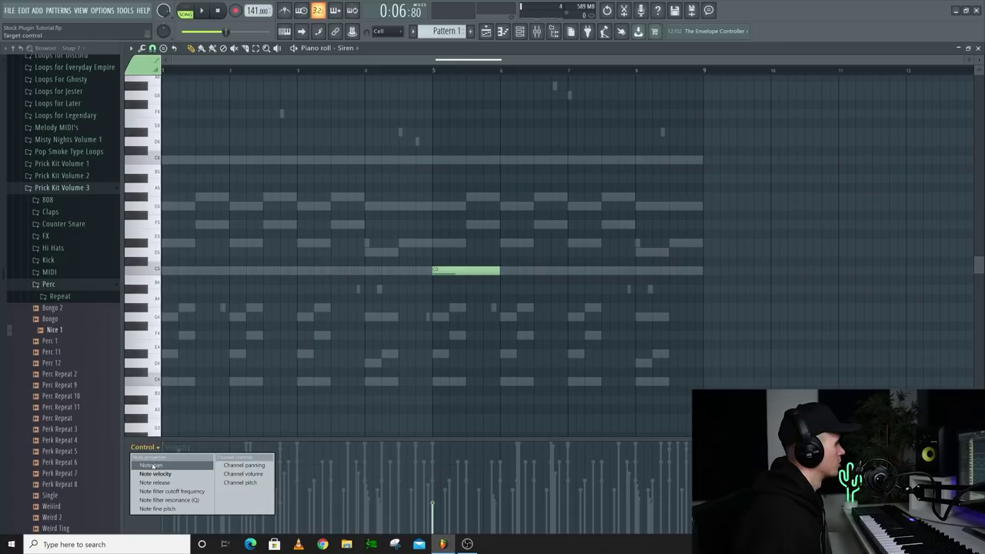
# - Draw a channel panning ramp from full right to full left under the Siren's C5 note in bar 5 and play it back
pyautogui.click(152, 465)
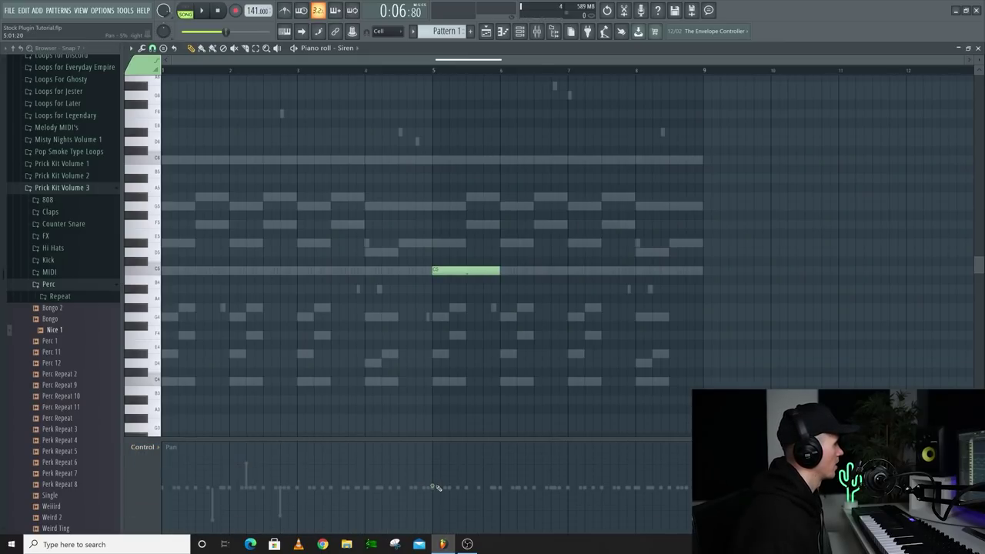
pyautogui.click(143, 446)
pyautogui.click(247, 467)
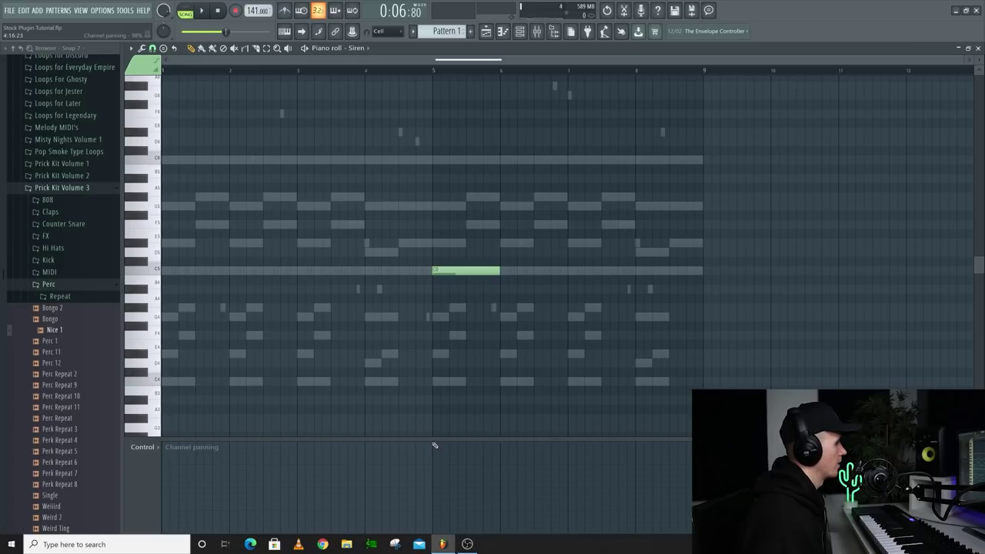
pyautogui.moveTo(434, 445); pyautogui.dragTo(485, 521)
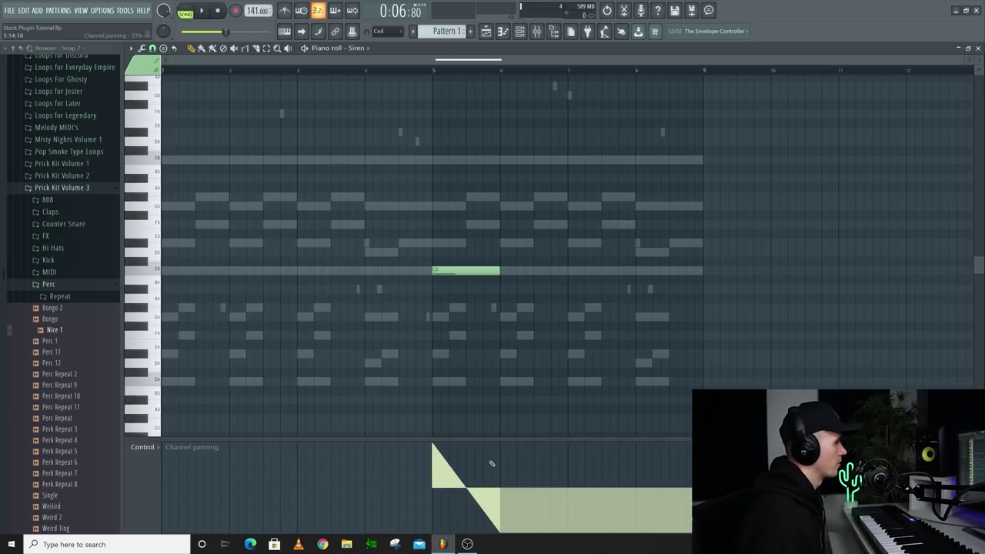
pyautogui.press('space')
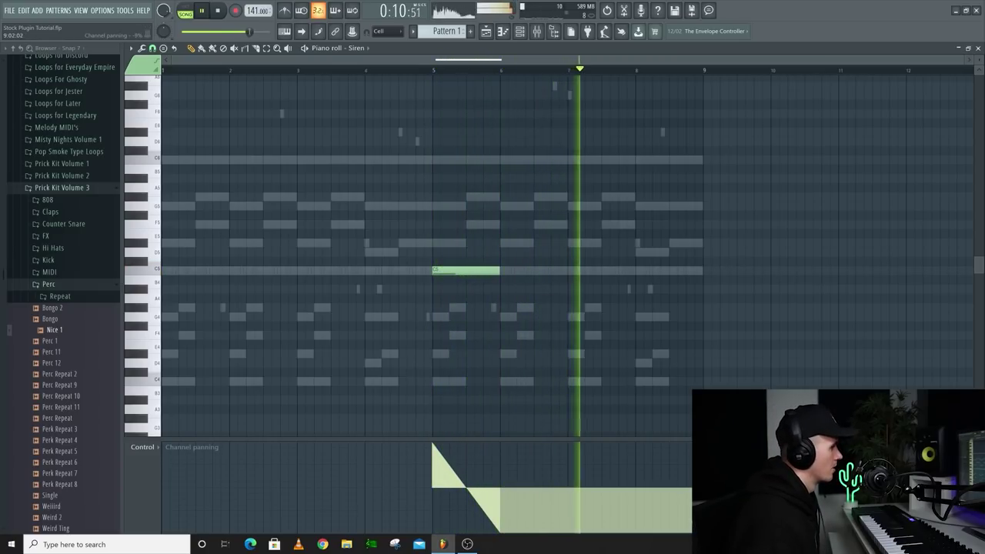
pyautogui.press('space')
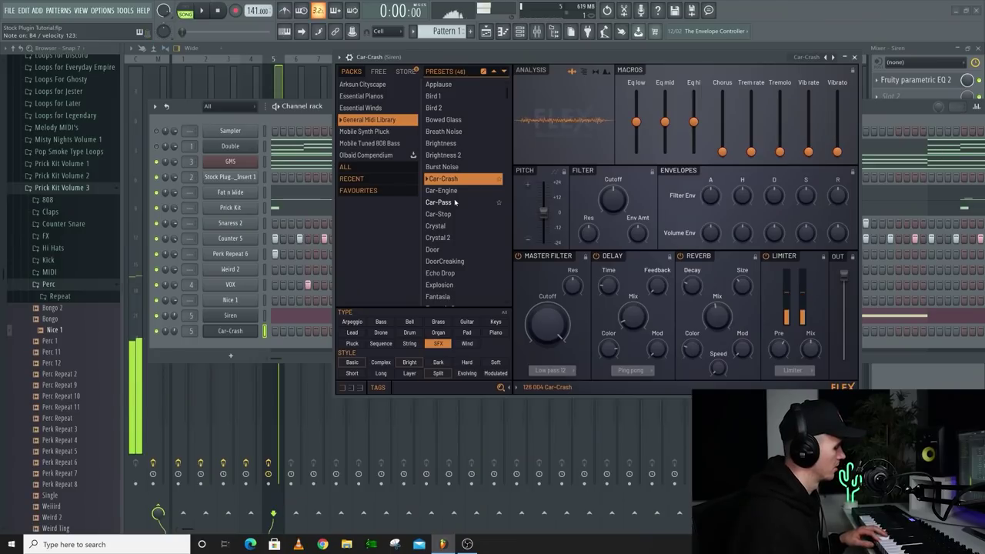
# - Audition the Car-Engine preset in the second FLEX channel
pyautogui.click(446, 190)
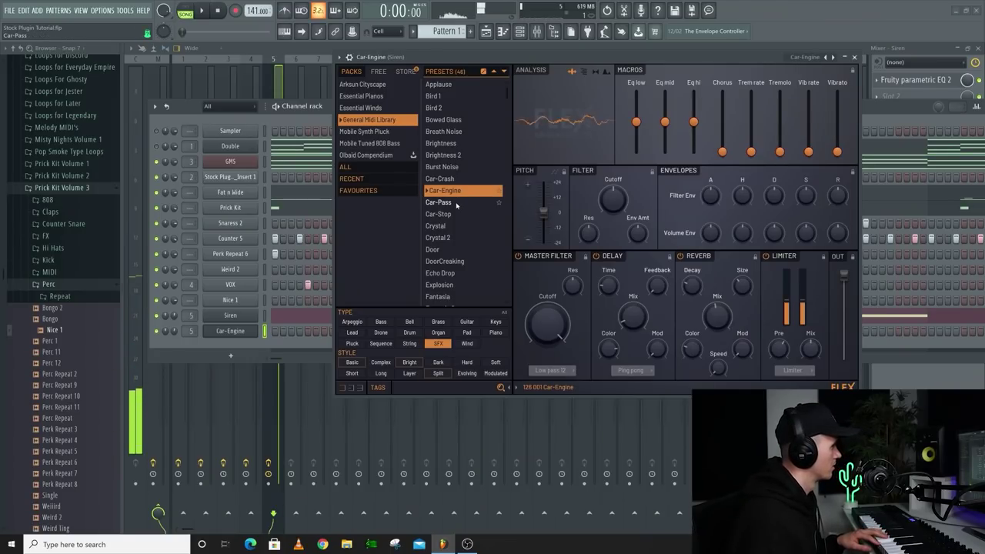
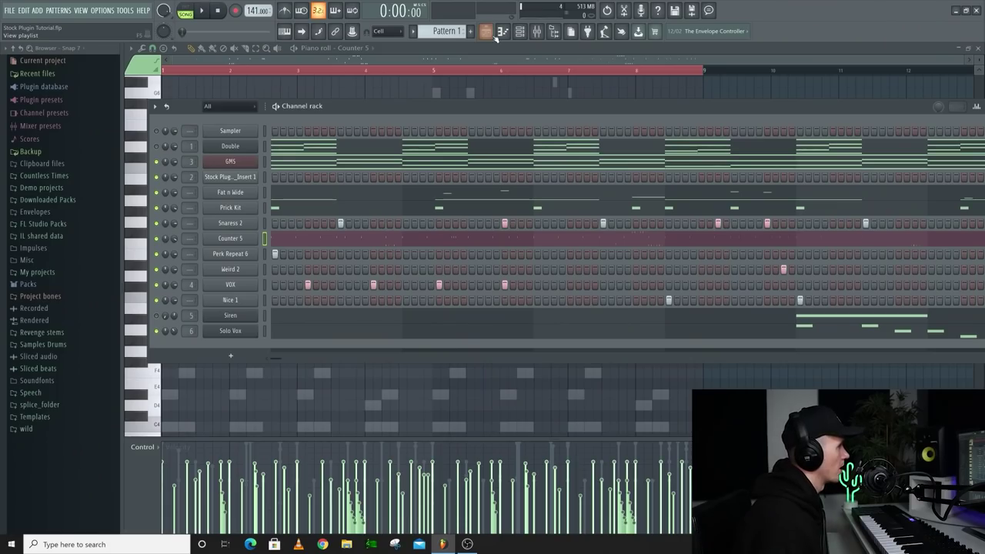
# - Split Pattern 1 by channel in the playlist and play the arrangement from the start
pyautogui.click(488, 32)
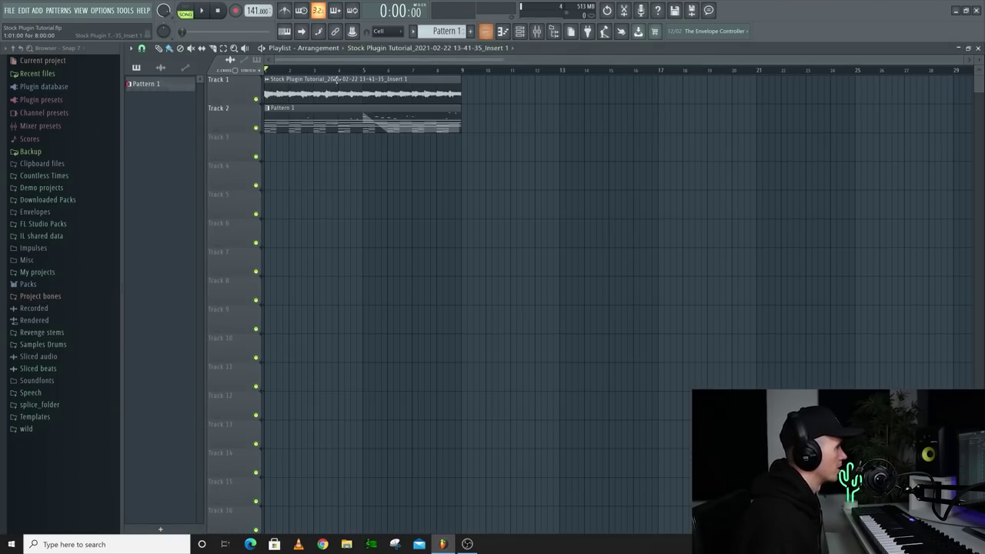
pyautogui.click(413, 32)
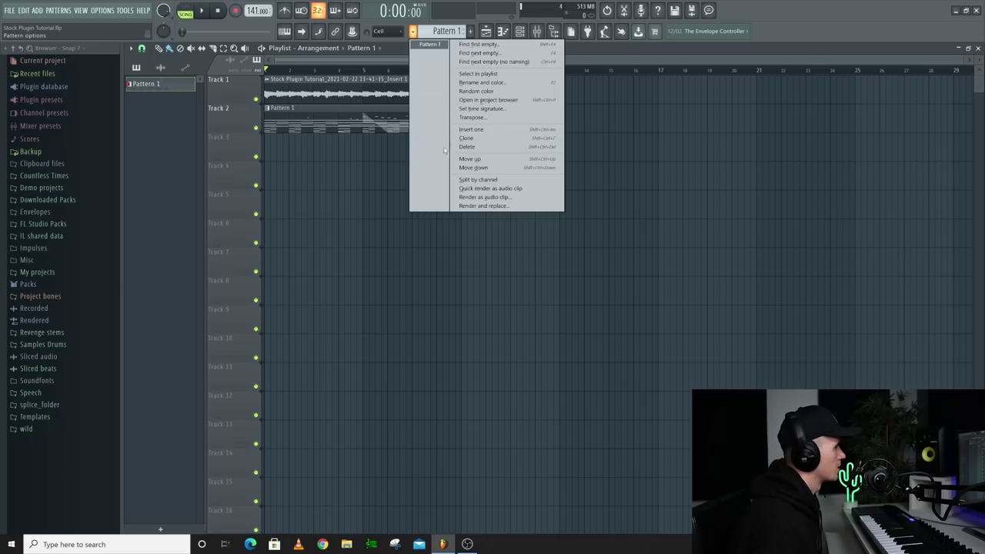
pyautogui.click(471, 179)
pyautogui.press('space')
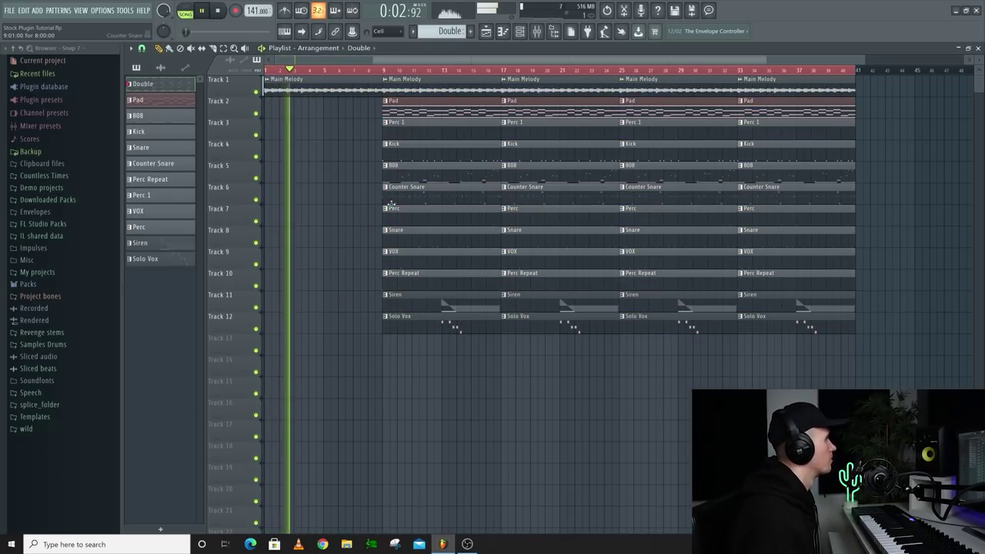
# - Copy the Counter Snare clip into the intro on track 6 and remove its portion before about bar 4.5
pyautogui.moveTo(413, 189); pyautogui.dragTo(273, 194)
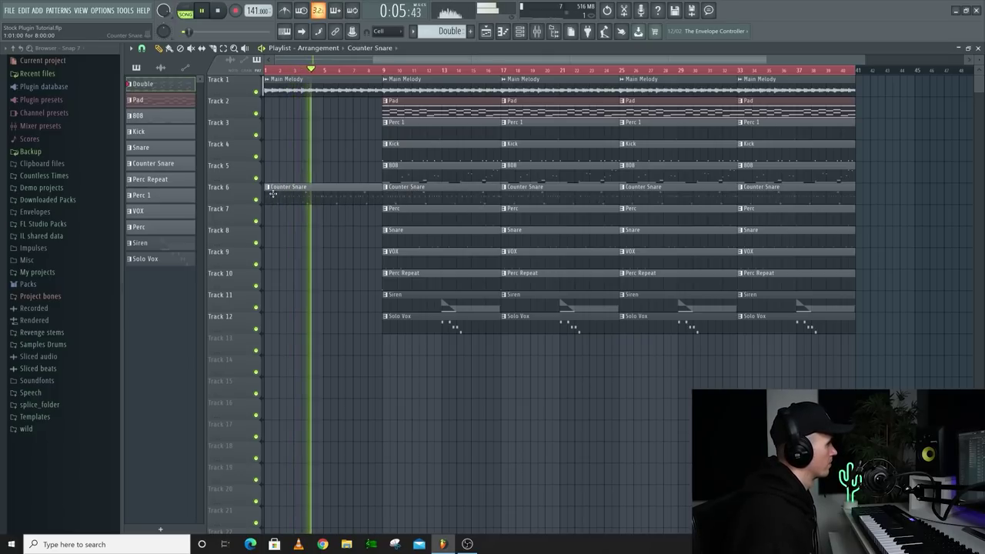
pyautogui.click(317, 195)
pyautogui.press('p')
pyautogui.rightClick(309, 191)
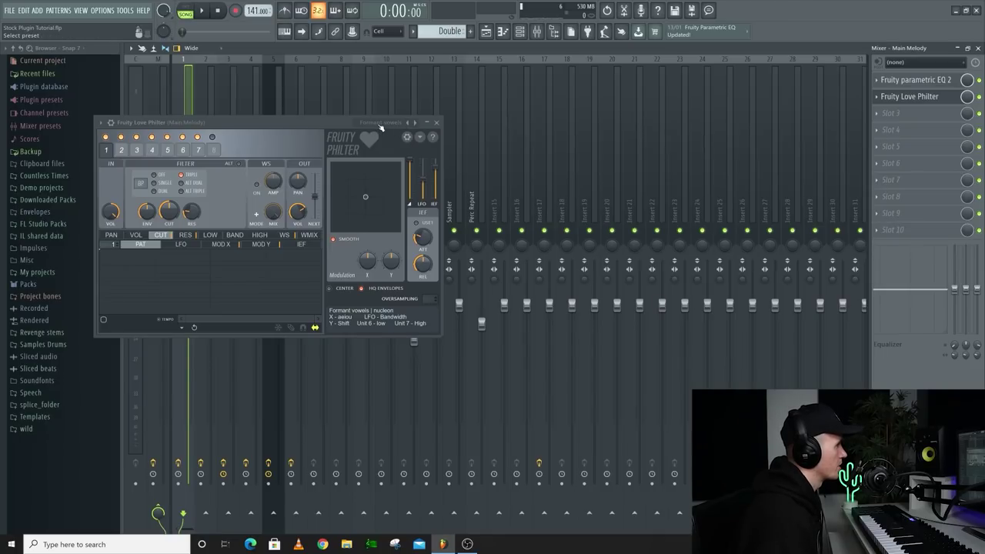
# - Create an automation clip for the mix level of Fruity Love Philter on the Main Melody mixer track and close the plugin
pyautogui.rightClick(970, 100)
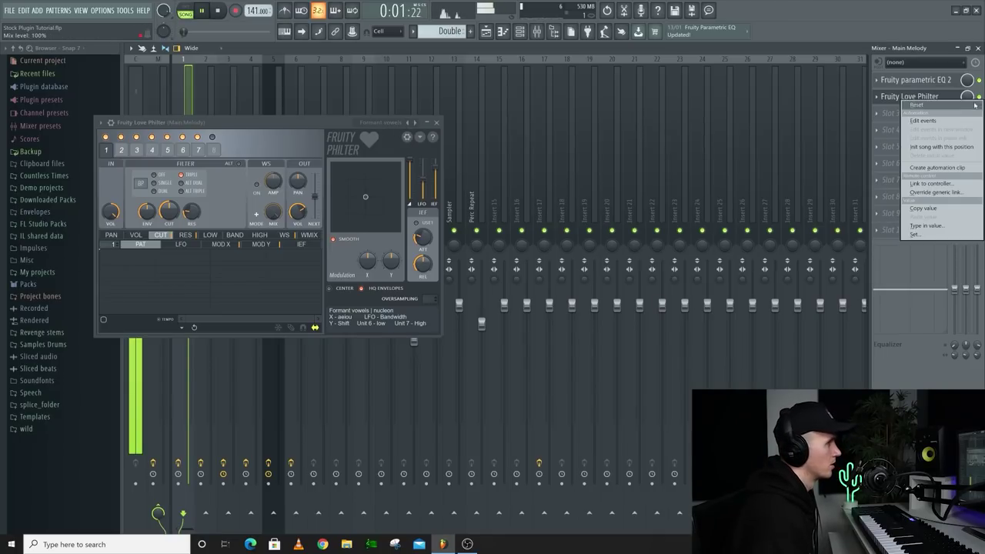
pyautogui.click(954, 168)
pyautogui.click(486, 32)
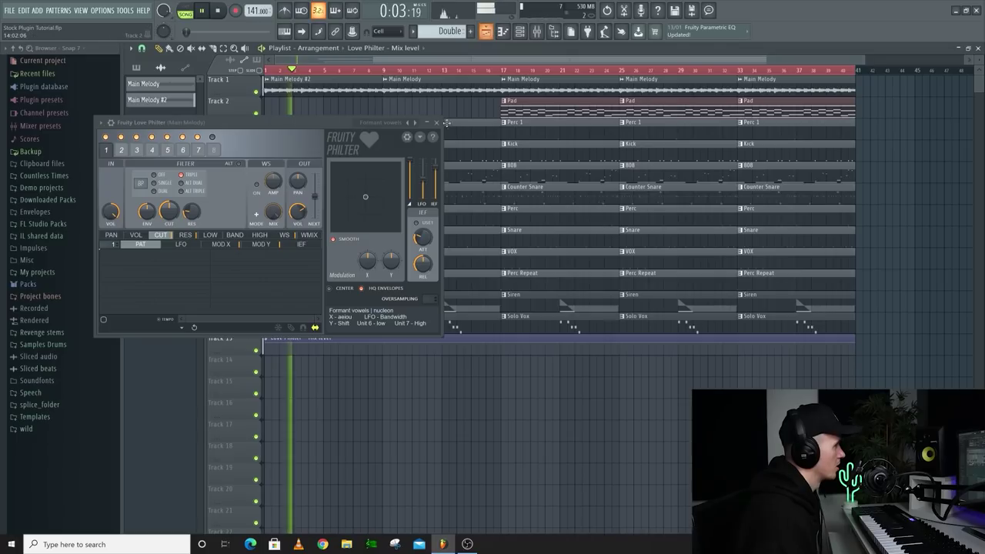
pyautogui.click(436, 123)
pyautogui.click(486, 32)
# - Raise the volume slightly in the levels adjustment of the Main Melody #2 audio clip and close its channel settings
pyautogui.doubleClick(331, 81)
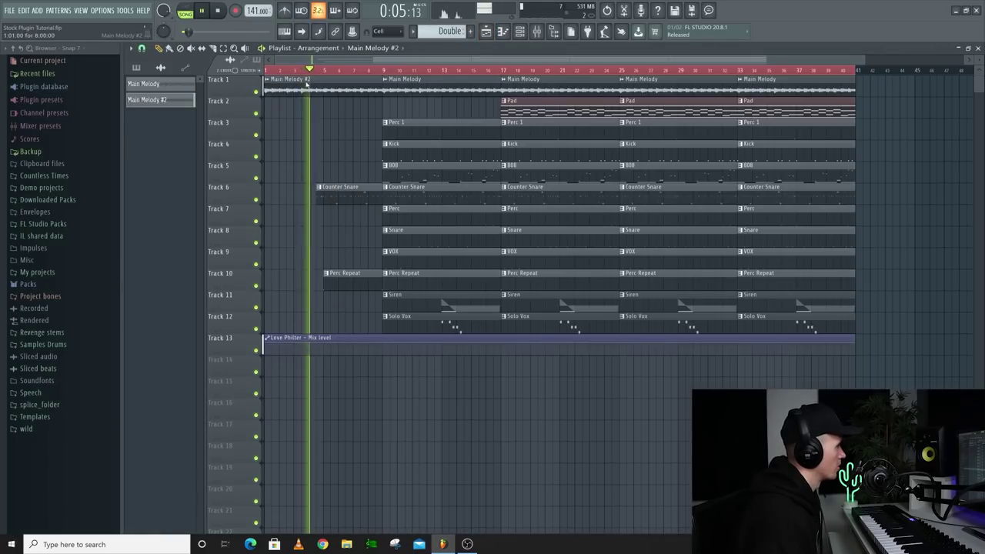
pyautogui.click(90, 100)
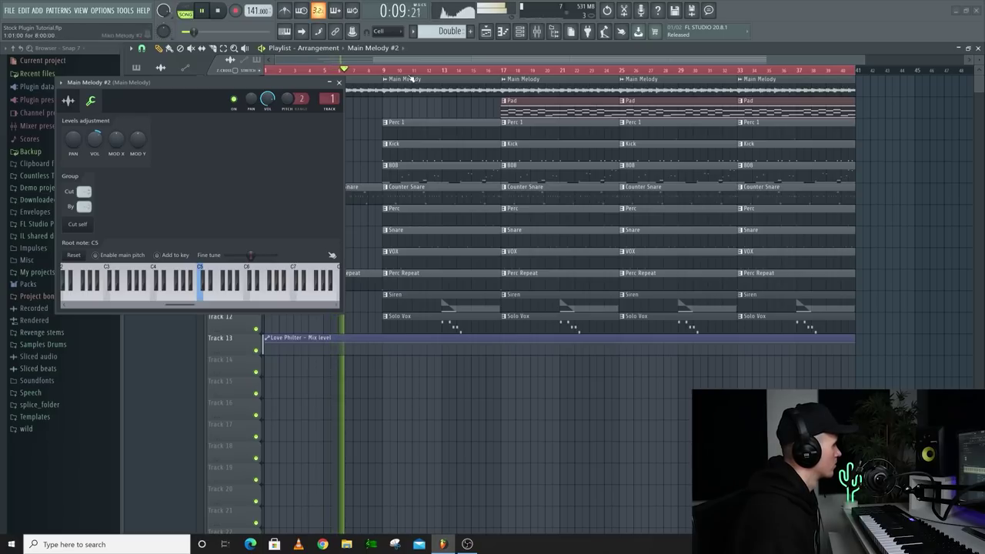
pyautogui.click(338, 82)
# - Shape the Love Philter mix automation to hold full until bar 8, curve down to zero at bar 9, and play the transition
pyautogui.scroll(3, 366, 409)
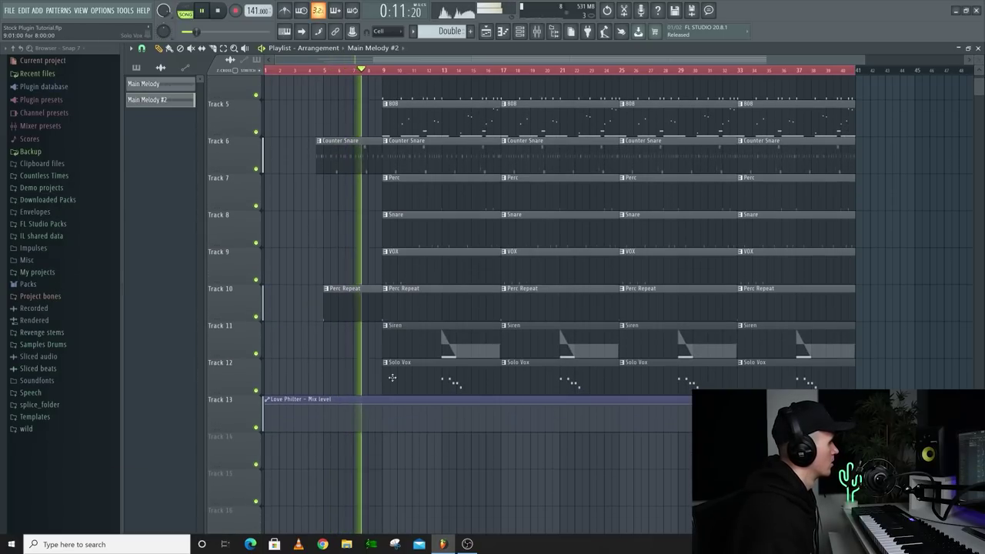
pyautogui.moveTo(379, 416); pyautogui.dragTo(386, 440)
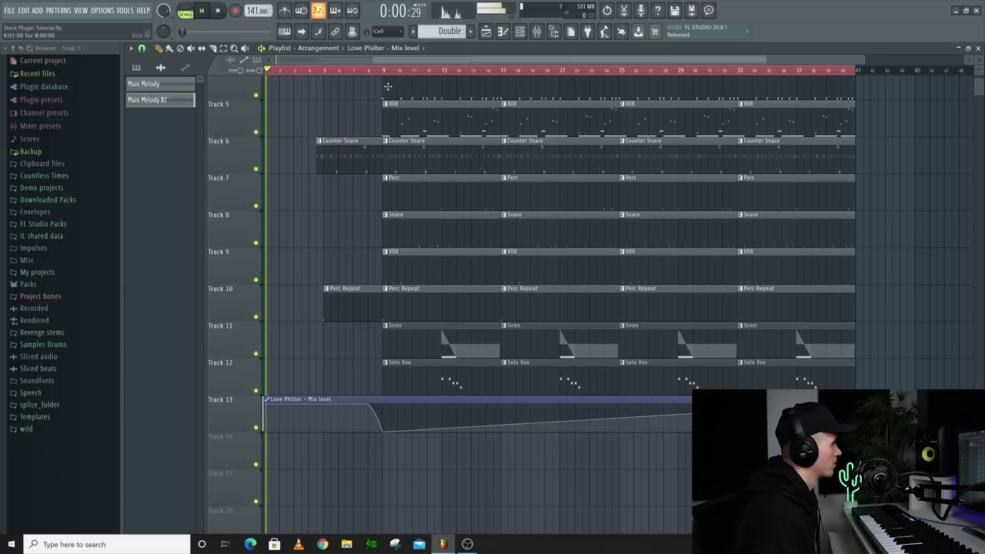
pyautogui.click(360, 70)
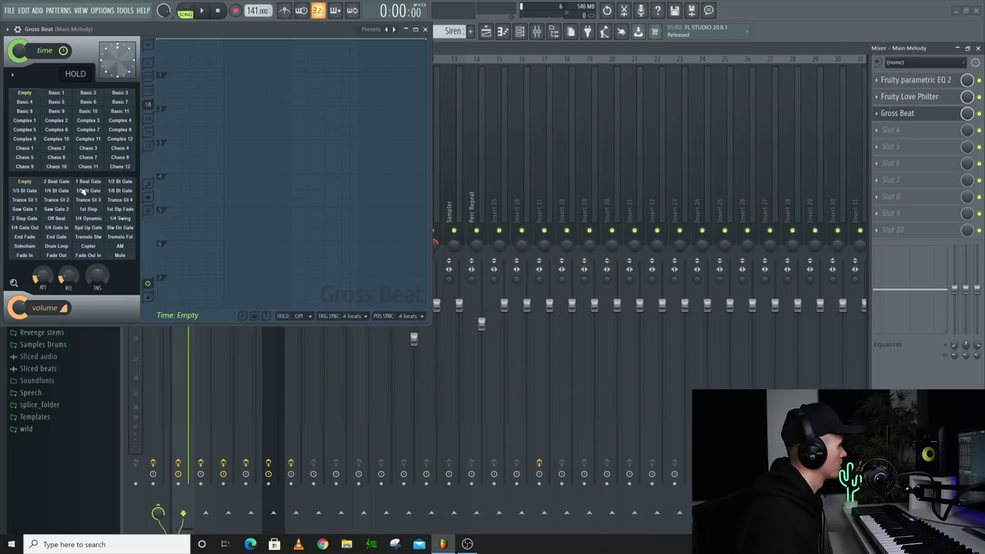
# - Create an automation clip for Gross Beat's volume slot on Main Melody and copy the value of the 1 Beat Gate preset
pyautogui.rightClick(29, 182)
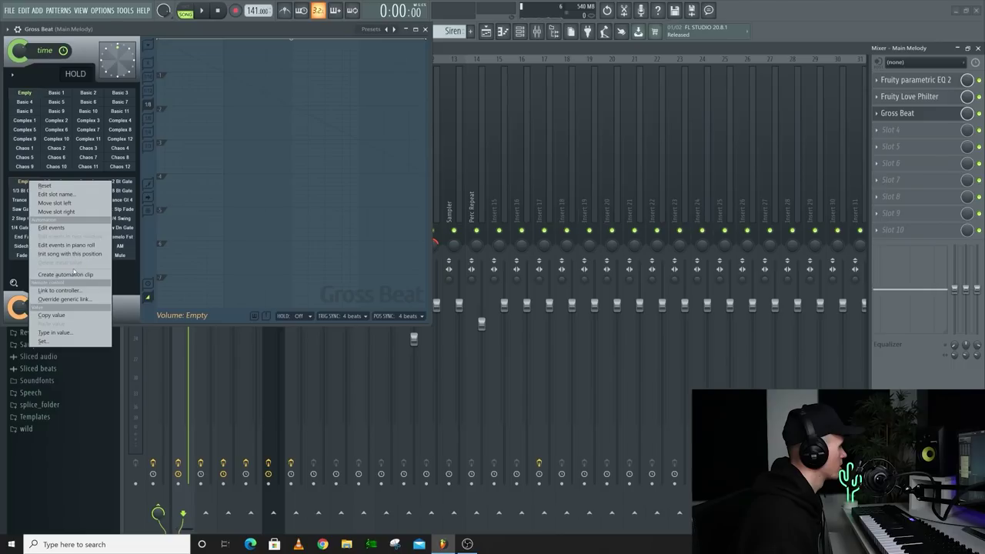
pyautogui.click(27, 188)
pyautogui.click(85, 282)
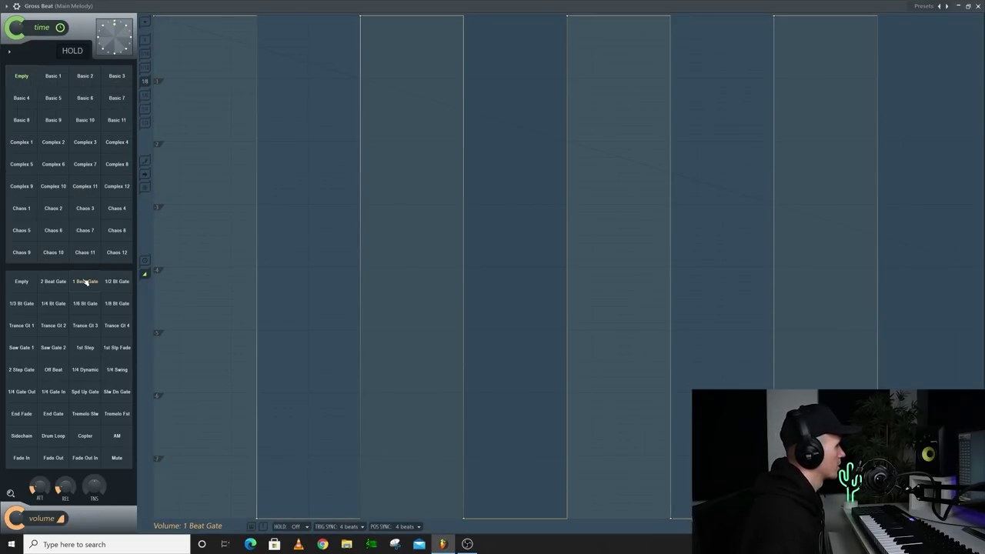
pyautogui.rightClick(85, 282)
pyautogui.click(122, 414)
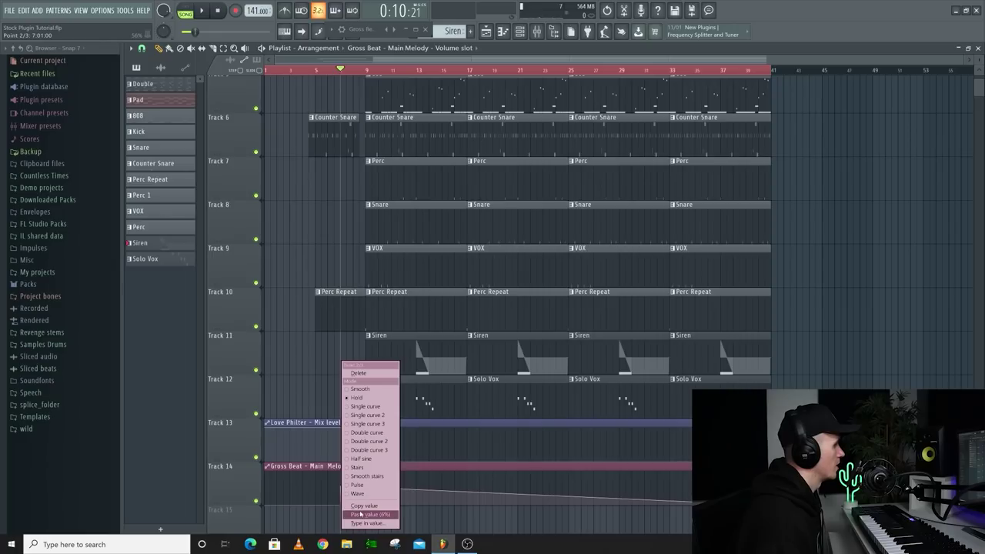
# - Set stepped gate values at bars 7 and 8 in the Gross Beat volume slot automation, return to Empty at bar 9, and play it back
pyautogui.click(360, 510)
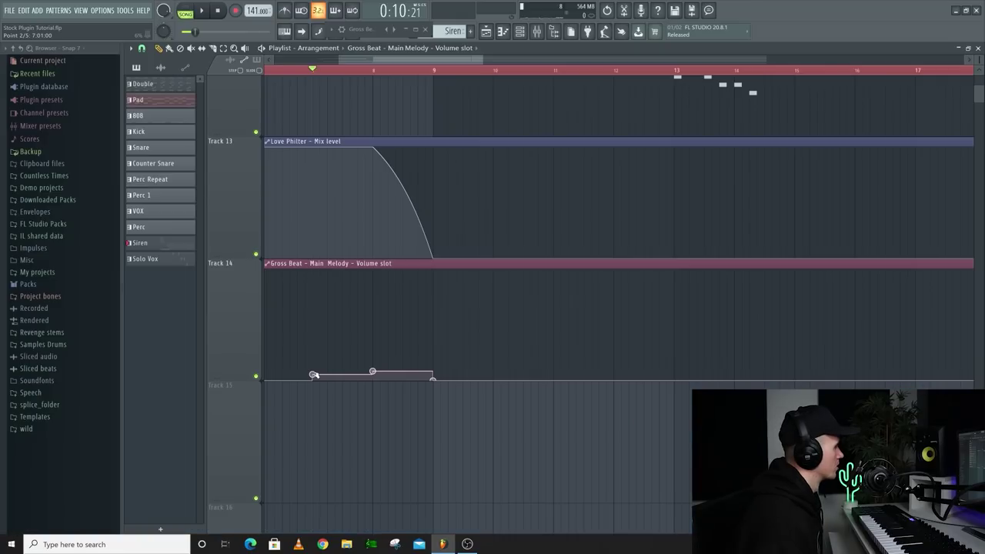
pyautogui.press('space')
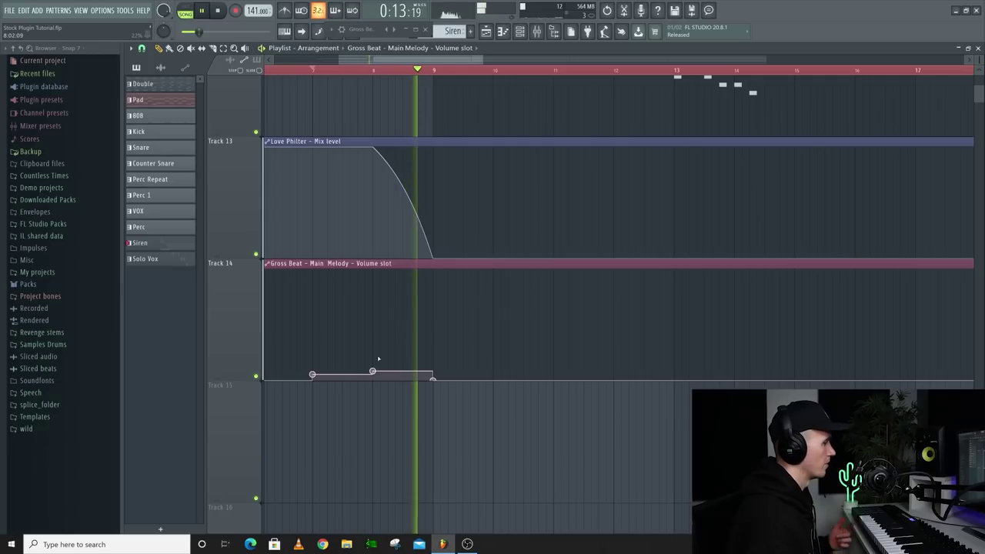
pyautogui.keyDown('ctrl'); pyautogui.scroll(-2, 407, 311); pyautogui.keyUp('ctrl')
pyautogui.keyDown('ctrl'); pyautogui.scroll(-4, 408, 311); pyautogui.keyUp('ctrl')
pyautogui.keyDown('alt'); pyautogui.scroll(-4, 426, 253); pyautogui.keyUp('alt')
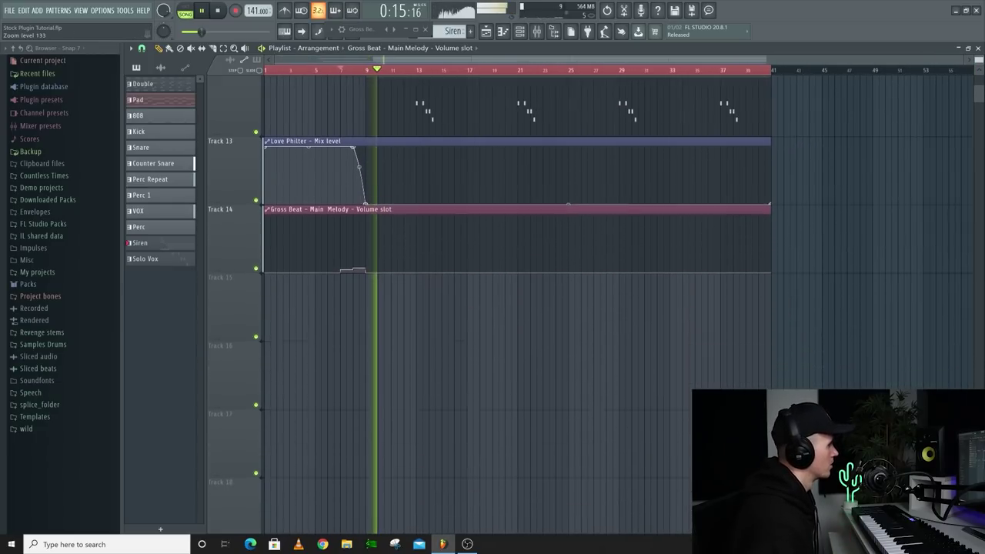
pyautogui.scroll(5, 417, 242)
pyautogui.keyDown('alt'); pyautogui.scroll(-5, 412, 240); pyautogui.keyUp('alt')
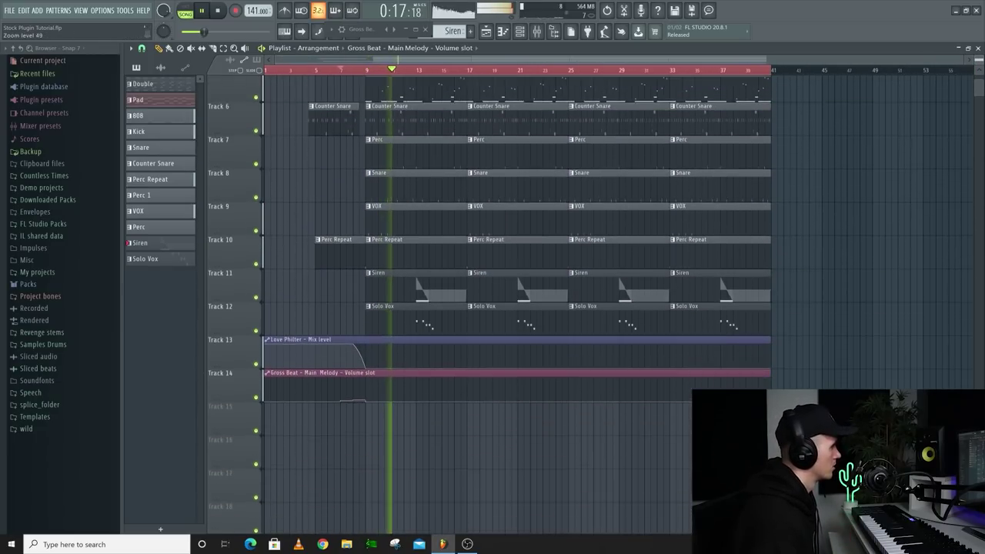
pyautogui.press('space')
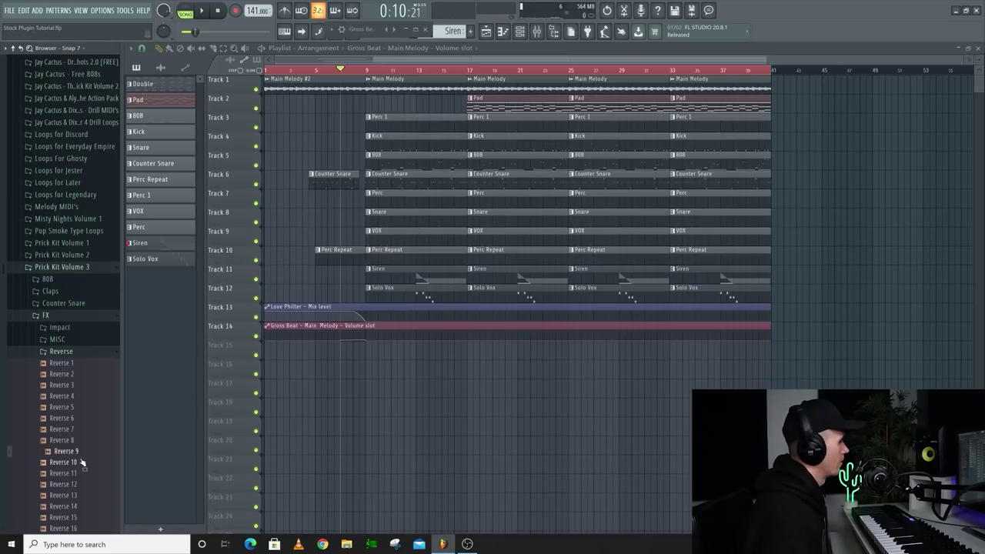
# - Place the Reverse 6 sample from Prick Kit Volume 3 on track 15 at bar 7 and trim its end to bar 9
pyautogui.scroll(-3, 80, 459)
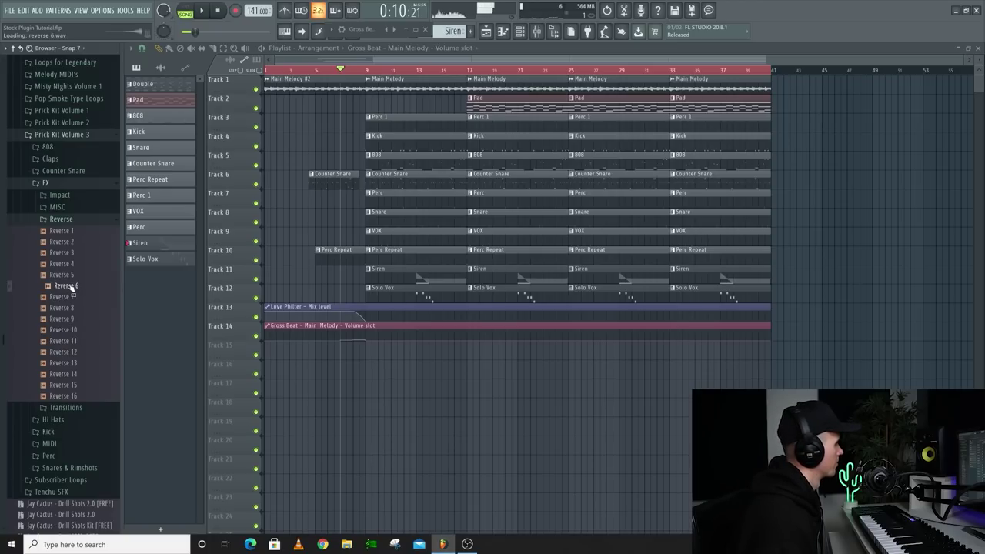
pyautogui.moveTo(349, 363); pyautogui.dragTo(351, 363)
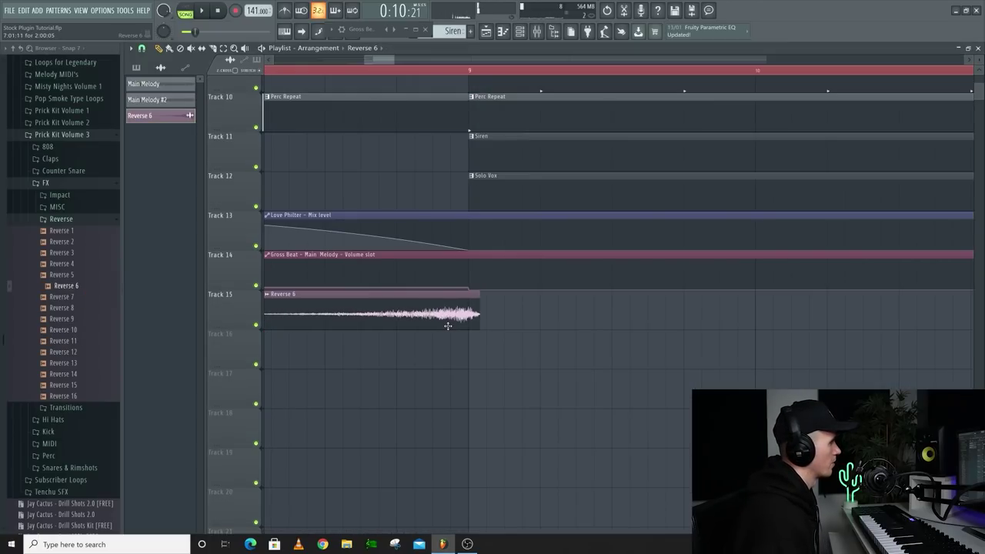
pyautogui.scroll(-5, 441, 290)
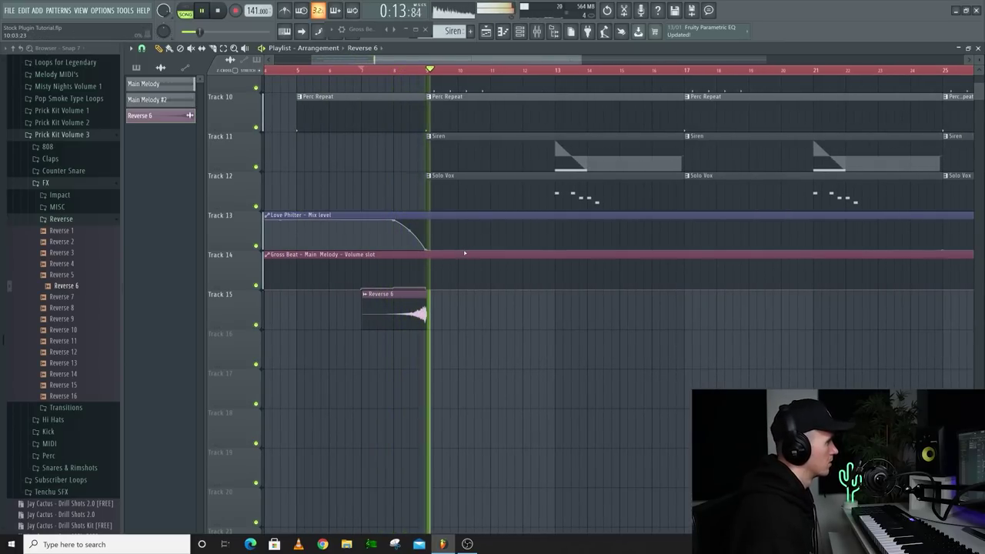
# - Delete the Pad clip at bar 17 and the Solo Vox clip at bar 9 from the playlist
pyautogui.scroll(-3, 465, 251)
pyautogui.scroll(-4, 464, 253)
pyautogui.scroll(4, 471, 258)
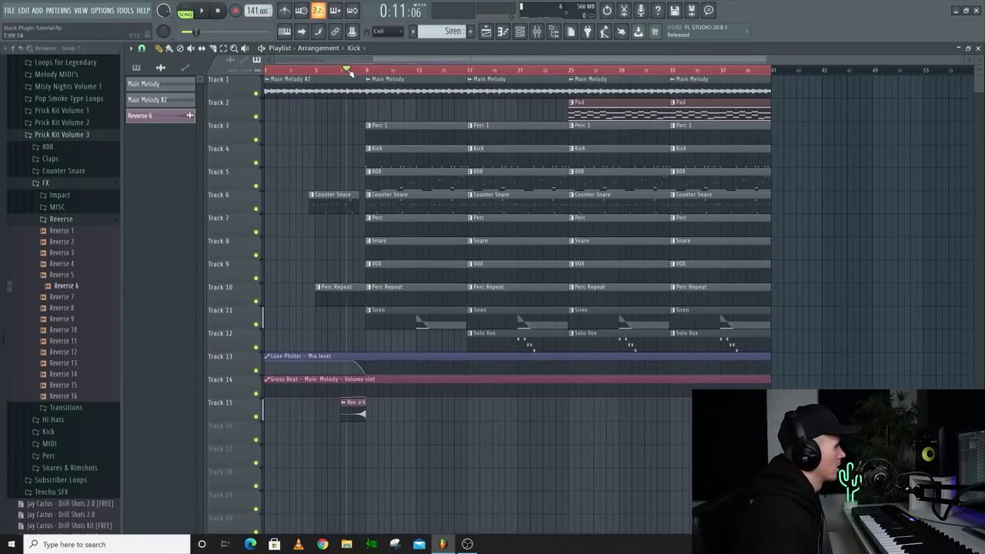
# - Cut a gap in the Kick clip from bar 10 and trim the first-drop 808 and Counter Snare clips to start at bar 11
pyautogui.scroll(2, 348, 71)
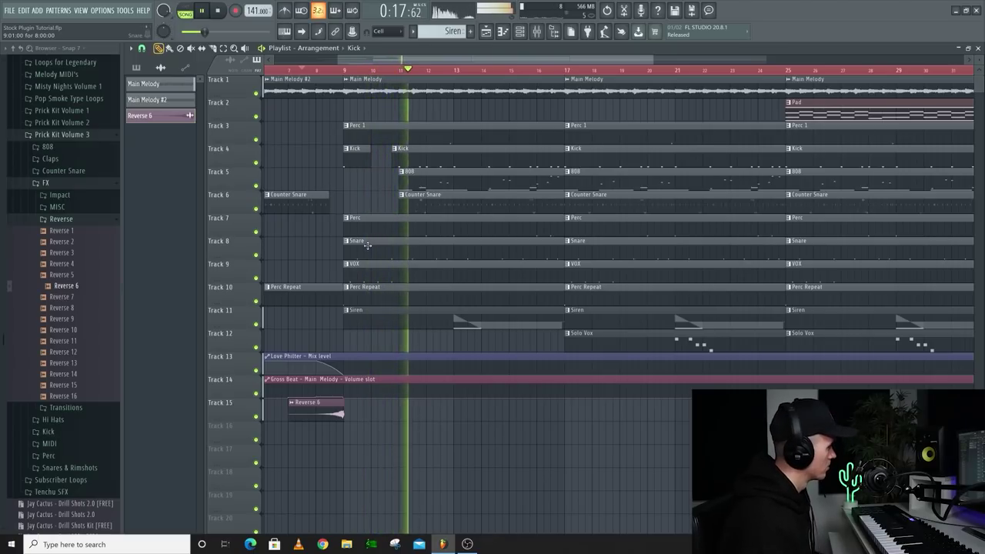
pyautogui.scroll(-2, 369, 244)
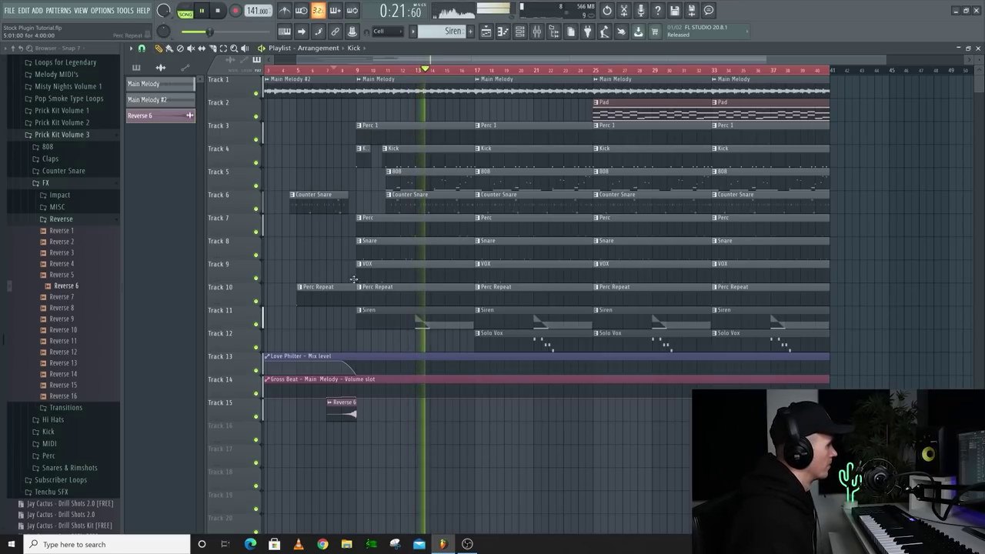
pyautogui.scroll(2, 504, 259)
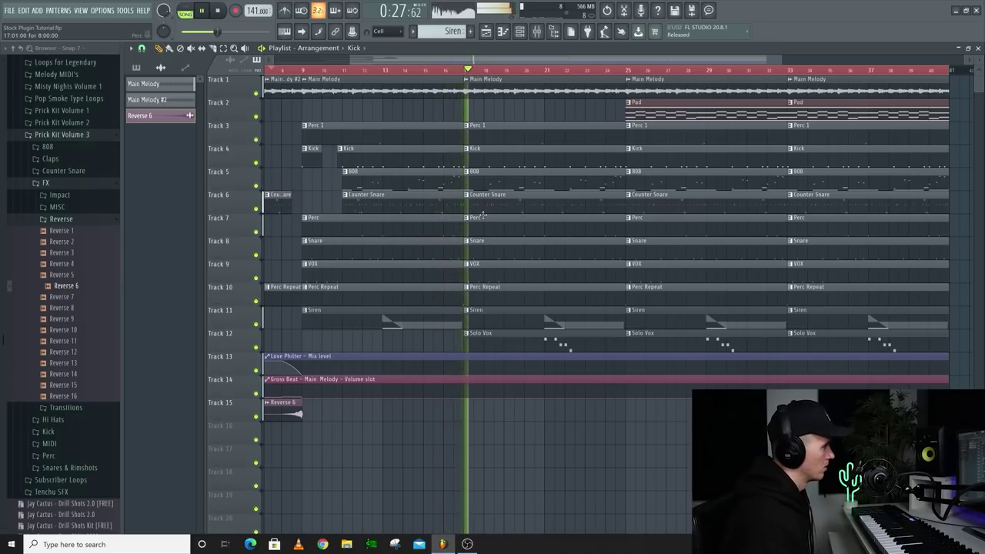
# - Lower the VOX mixer track's volume to 84% (-3.8 dB) and return to the playlist
pyautogui.scroll(-2, 552, 121)
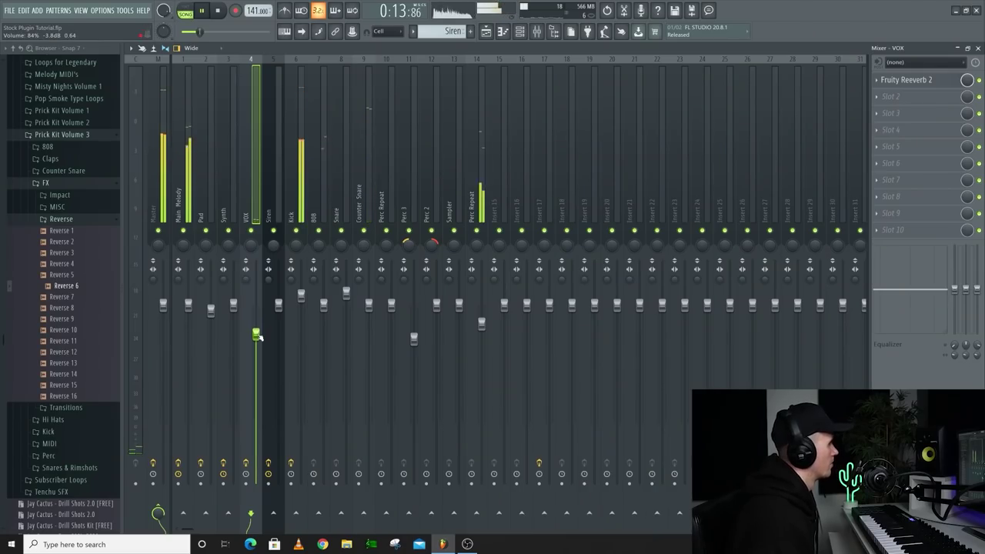
pyautogui.click(485, 31)
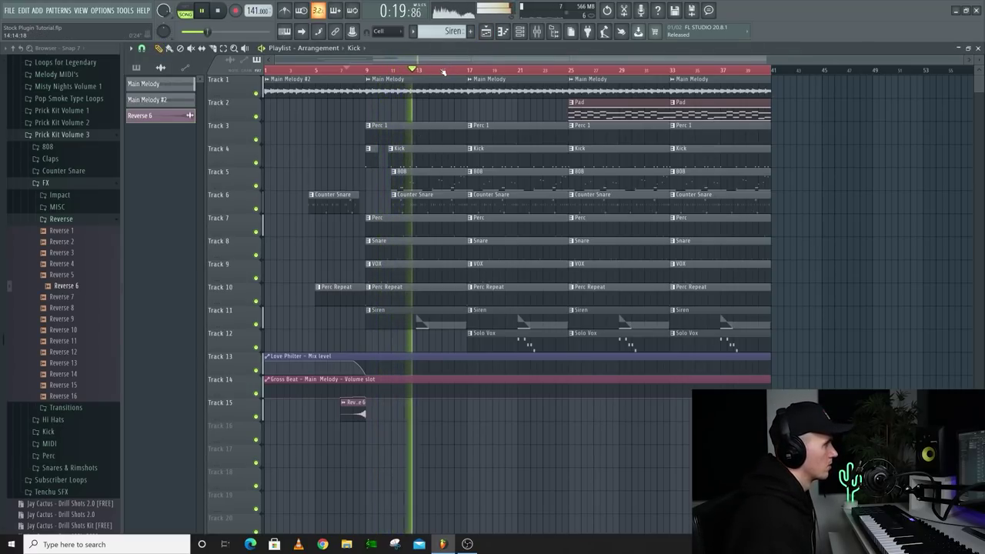
# - Cut the ends off the Kick, Counter Snare, Perc and Snare clips before bar 17, with Perc stopping just before bar 16
pyautogui.scroll(5, 443, 71)
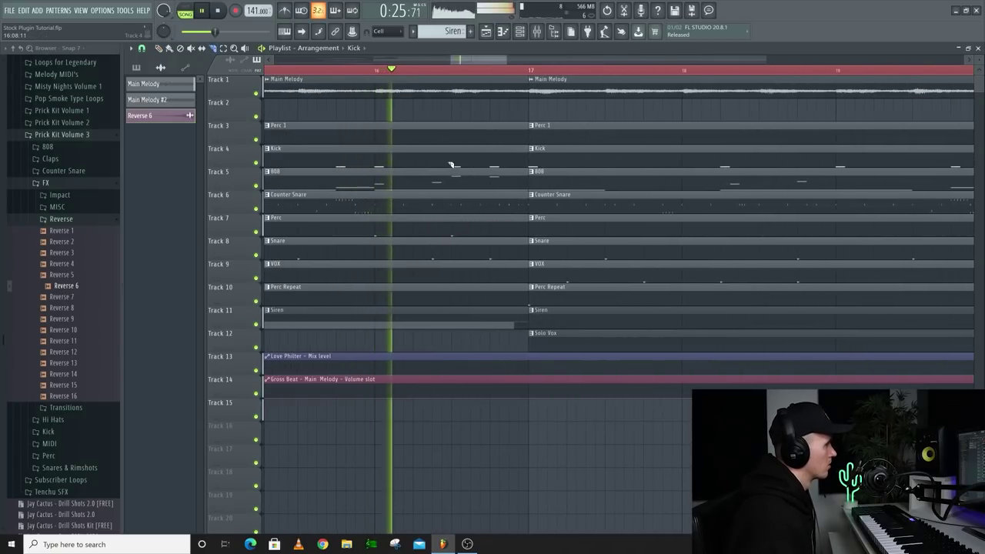
pyautogui.moveTo(452, 165); pyautogui.dragTo(452, 152)
pyautogui.moveTo(452, 201)
pyautogui.mouseDown()
pyautogui.moveTo(452, 231)
pyautogui.moveTo(423, 240)
pyautogui.mouseUp()
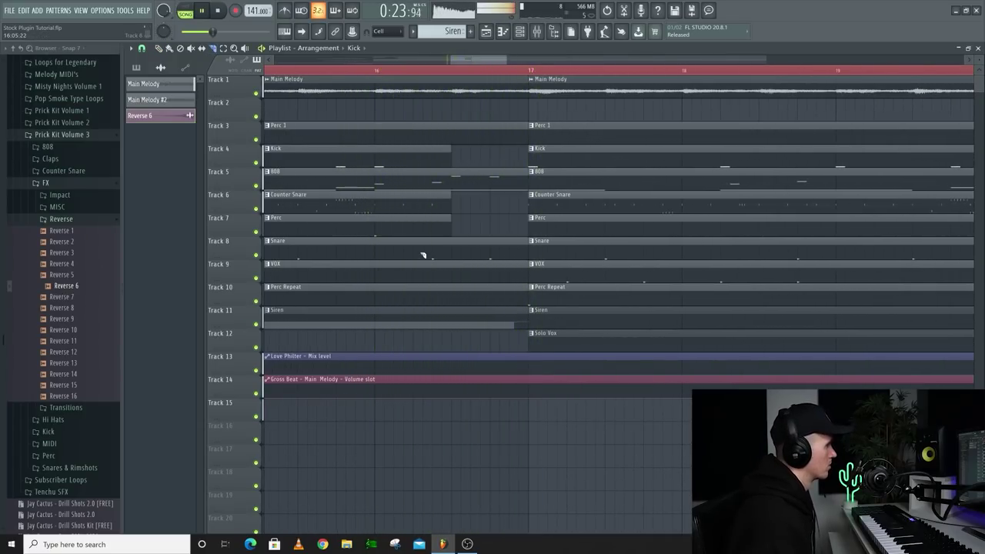
pyautogui.scroll(-3, 428, 254)
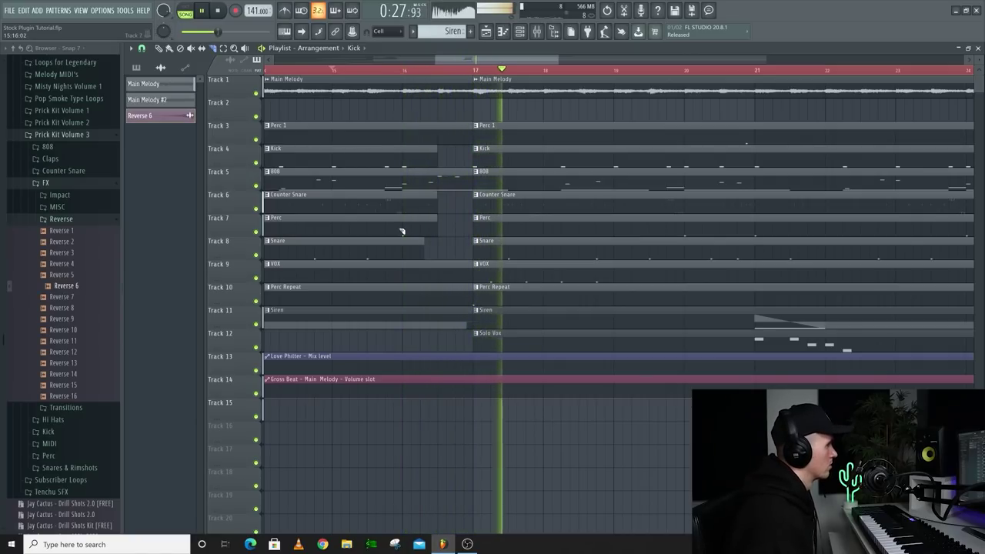
pyautogui.moveTo(394, 213); pyautogui.dragTo(396, 230)
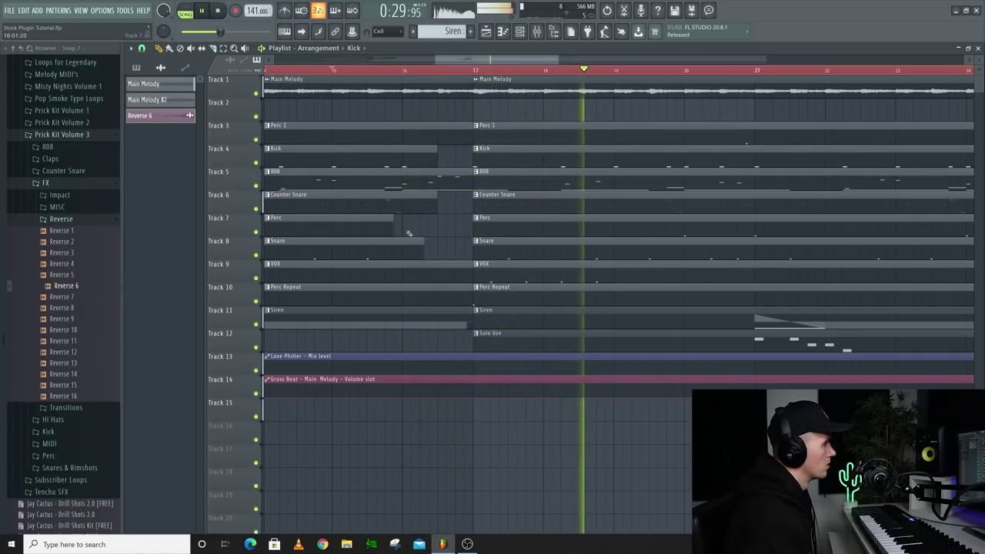
# - Cut a half-bar gap in the Counter Snare clip at bar 21 and delete the Siren clip at bar 17
pyautogui.scroll(-6, 409, 233)
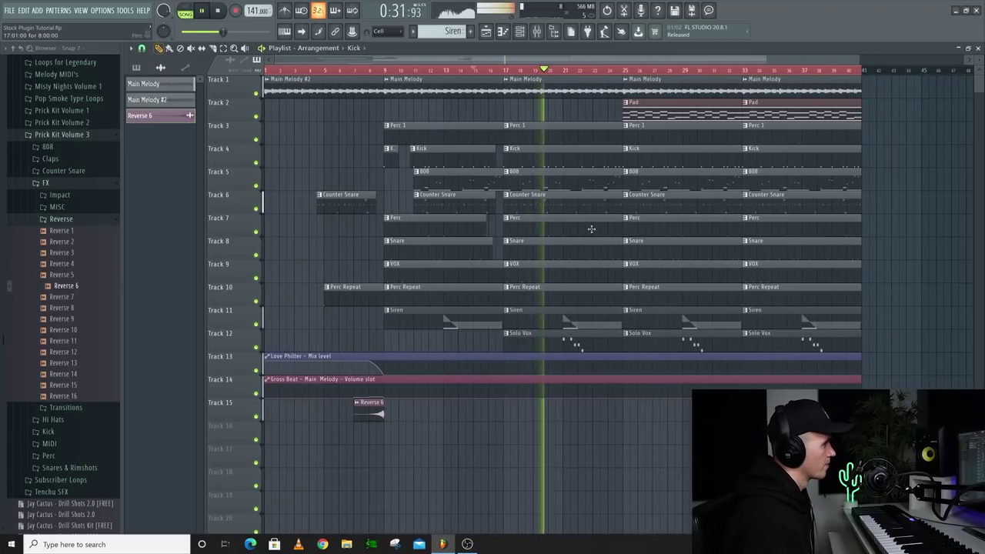
pyautogui.scroll(4, 591, 228)
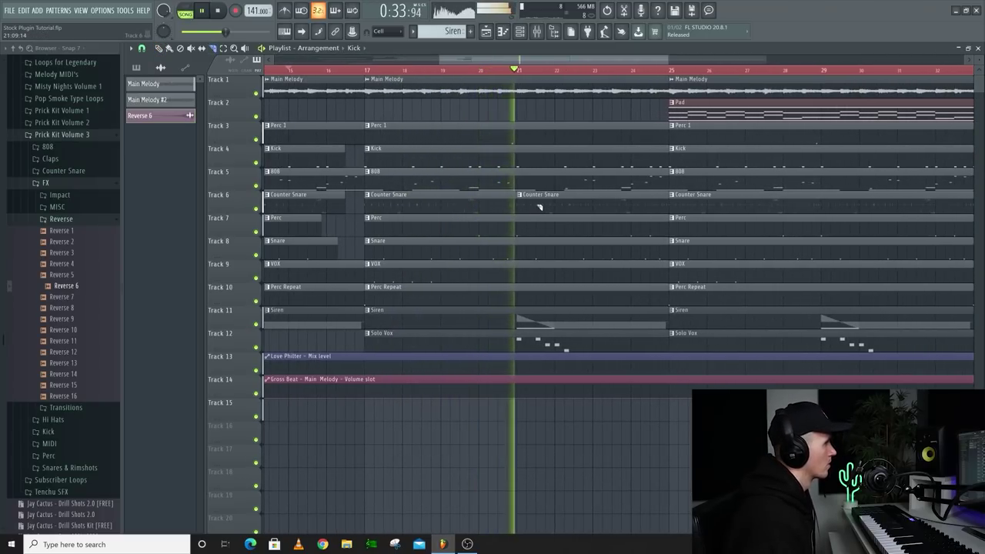
pyautogui.moveTo(538, 206); pyautogui.dragTo(557, 208)
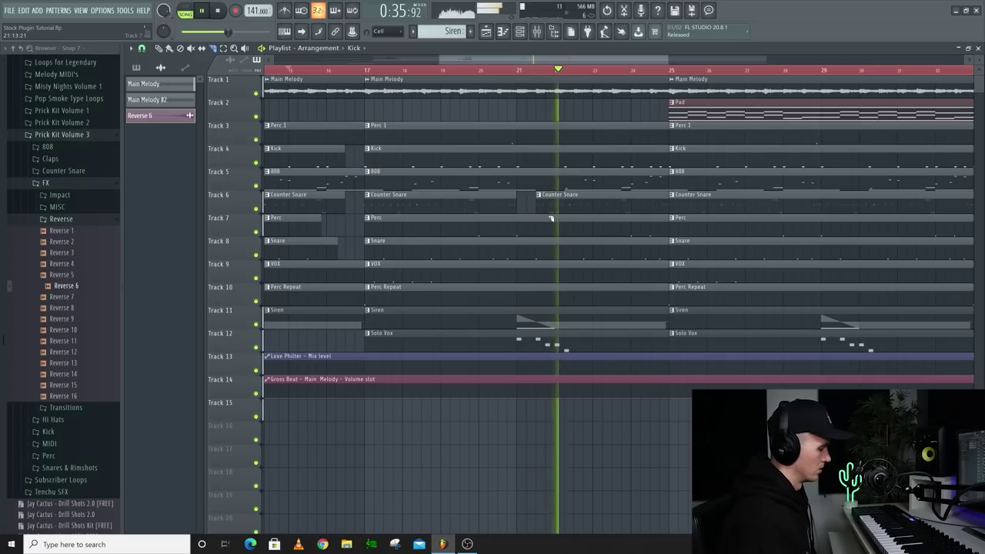
pyautogui.scroll(-4, 544, 226)
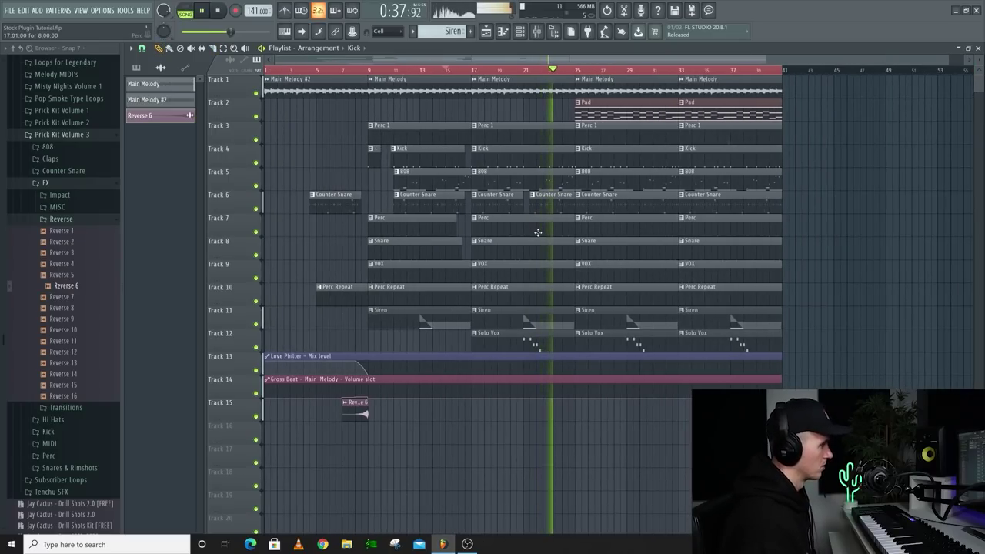
pyautogui.rightClick(551, 313)
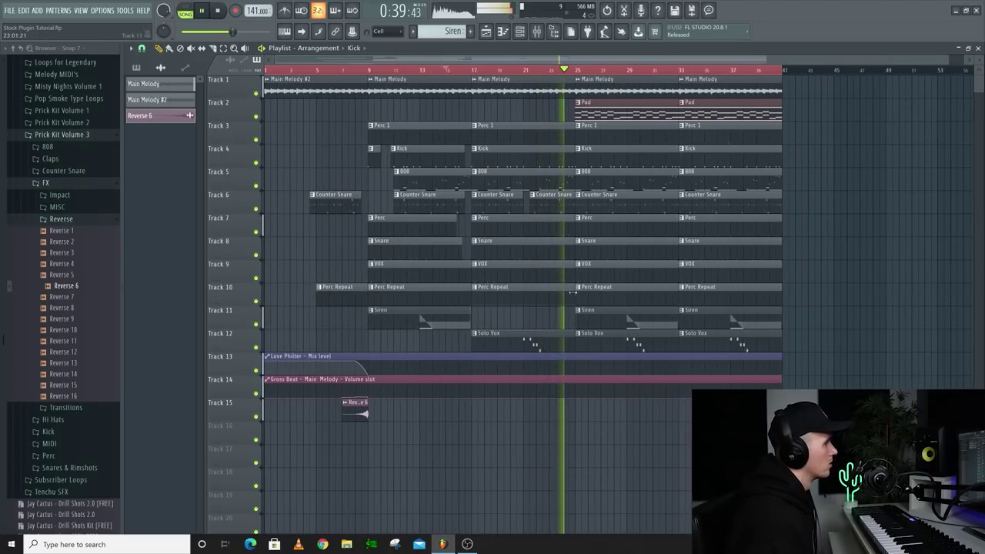
# - Delete the Pad, Solo Vox and VOX clips that start at bar 25
pyautogui.rightClick(627, 120)
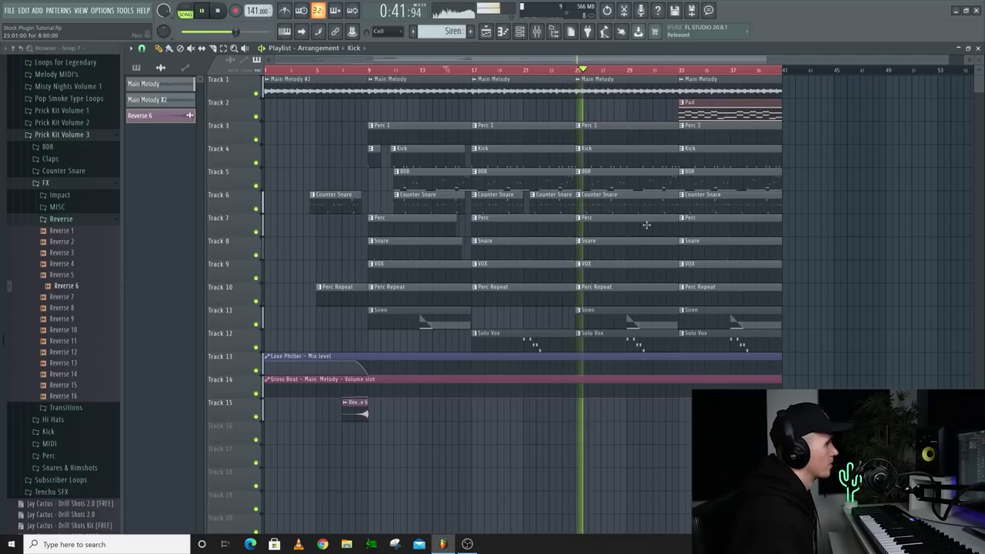
pyautogui.rightClick(637, 333)
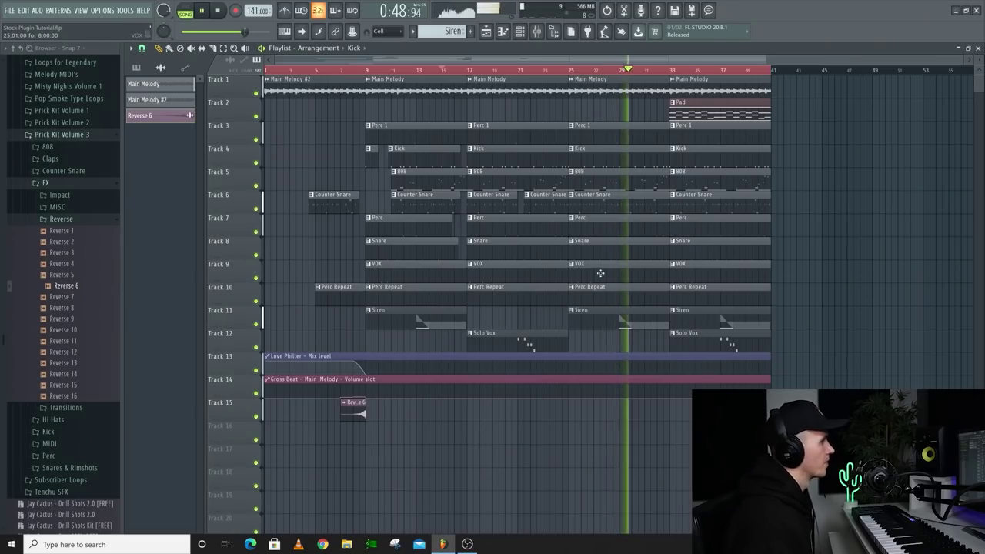
pyautogui.rightClick(600, 273)
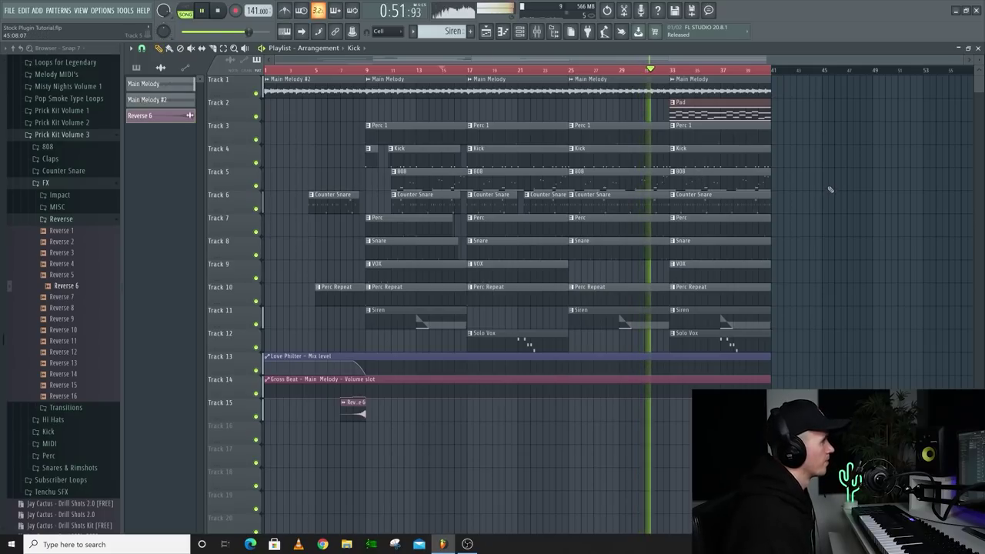
pyautogui.scroll(4, 793, 179)
pyautogui.scroll(-2, 816, 177)
pyautogui.scroll(1, 797, 177)
pyautogui.scroll(-1, 833, 177)
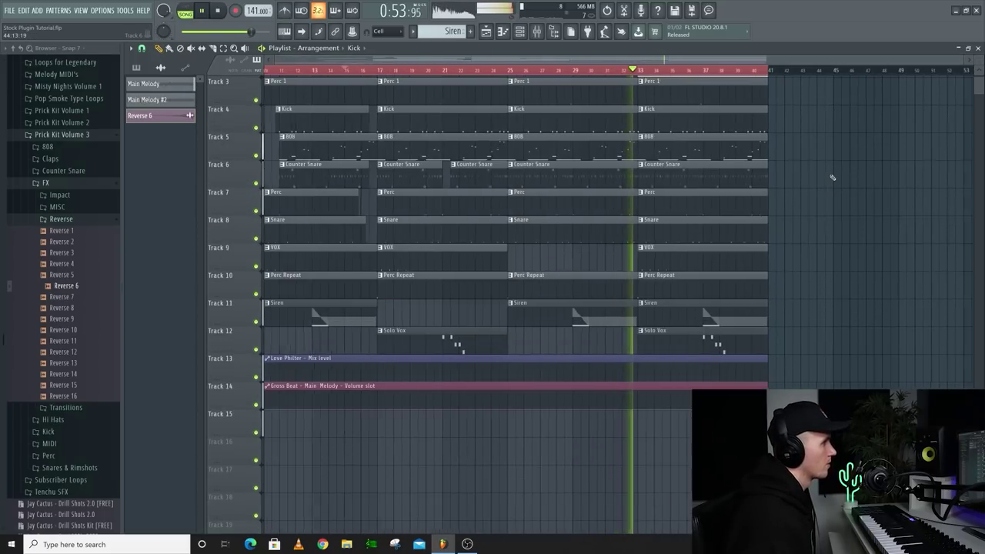
pyautogui.scroll(-1, 832, 177)
pyautogui.scroll(2, 827, 182)
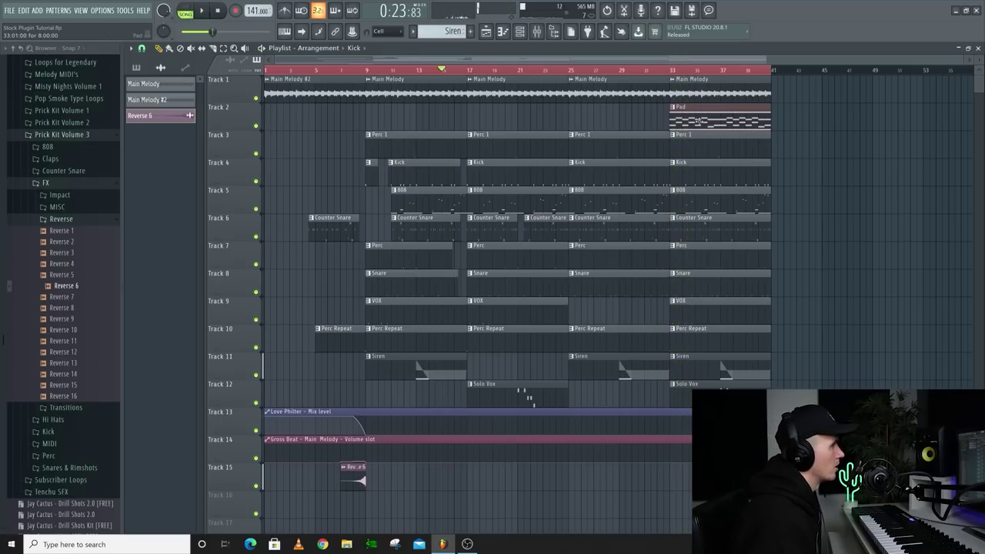
# - Place a Pad clip at bar 25 again on Track 2 and delete the Siren clip at bar 25
pyautogui.moveTo(492, 119); pyautogui.dragTo(608, 118)
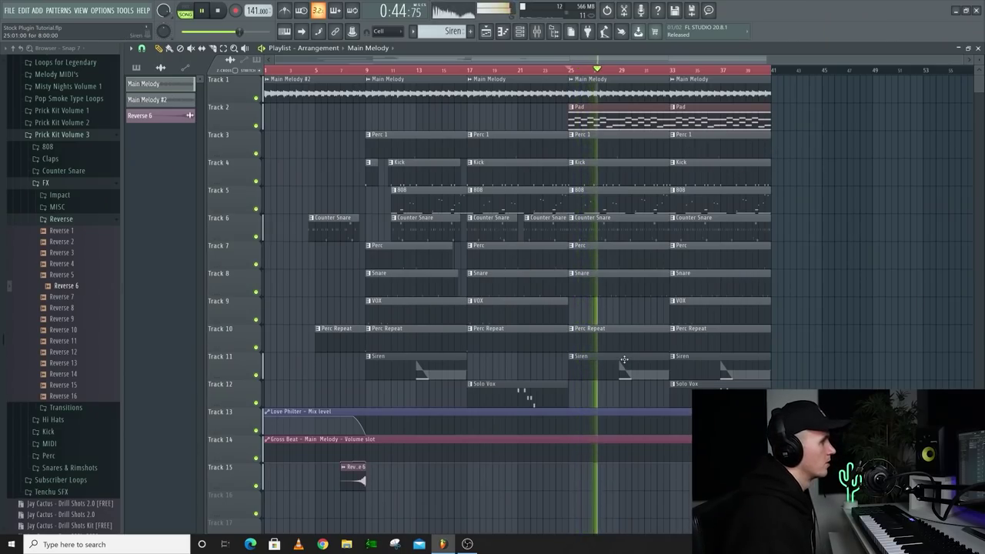
pyautogui.rightClick(624, 360)
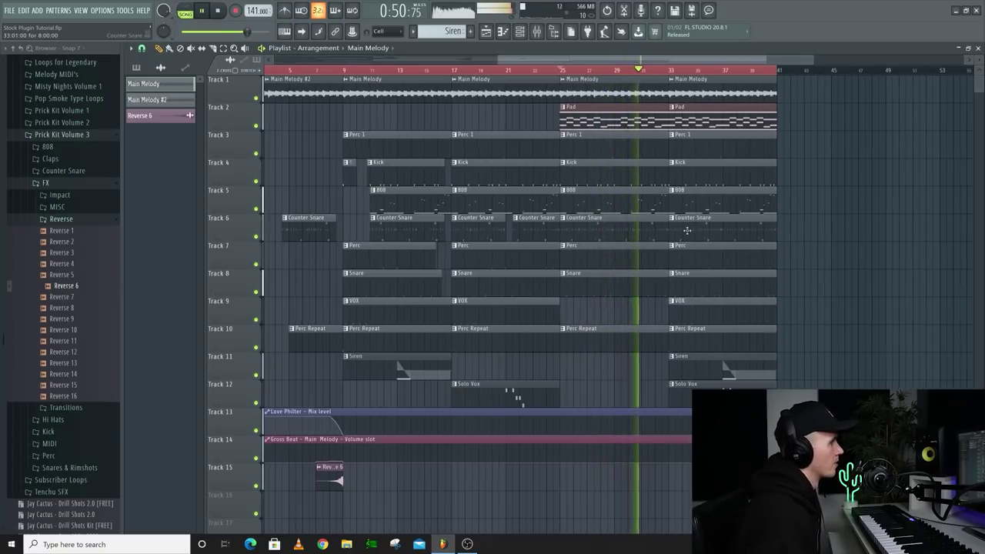
# - Cut the first two bars off the Counter Snare clip at bar 33, delete that section's Siren clip and place a Siren copy at bar 25
pyautogui.scroll(2, 684, 228)
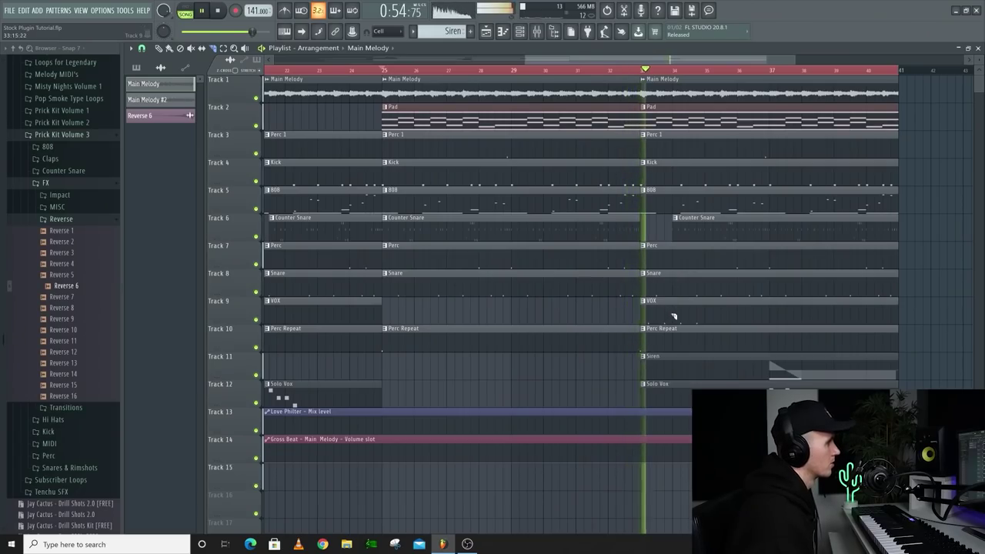
pyautogui.scroll(-1, 671, 313)
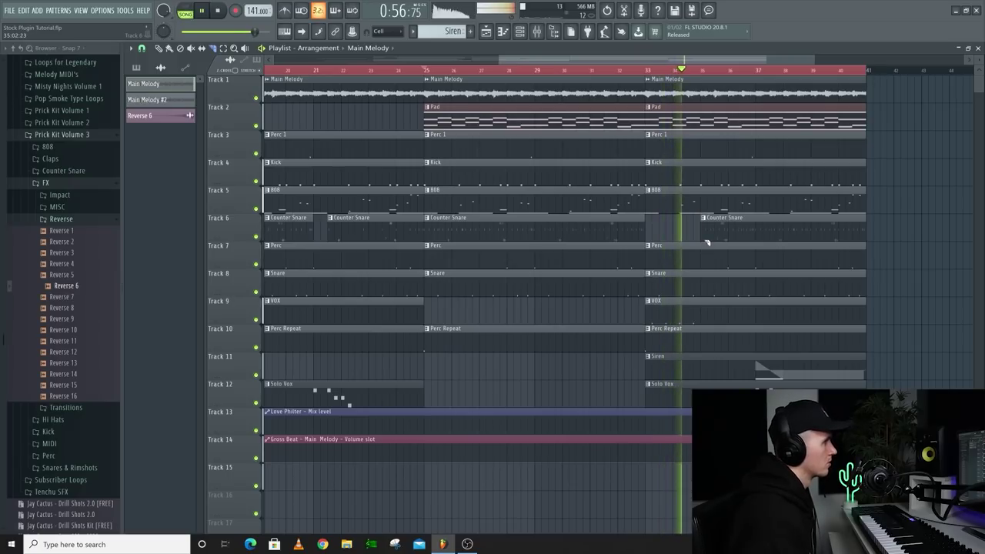
pyautogui.scroll(-2, 704, 246)
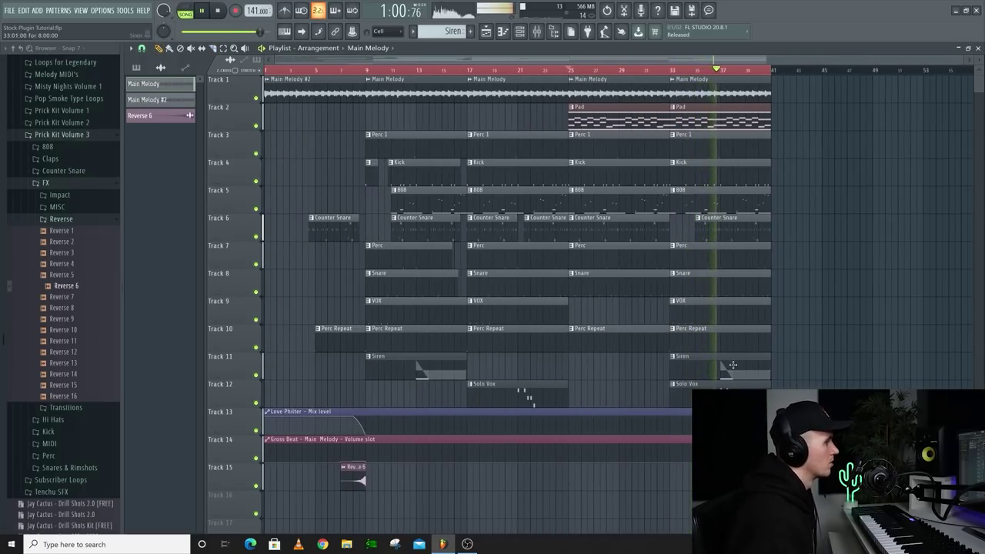
pyautogui.rightClick(733, 364)
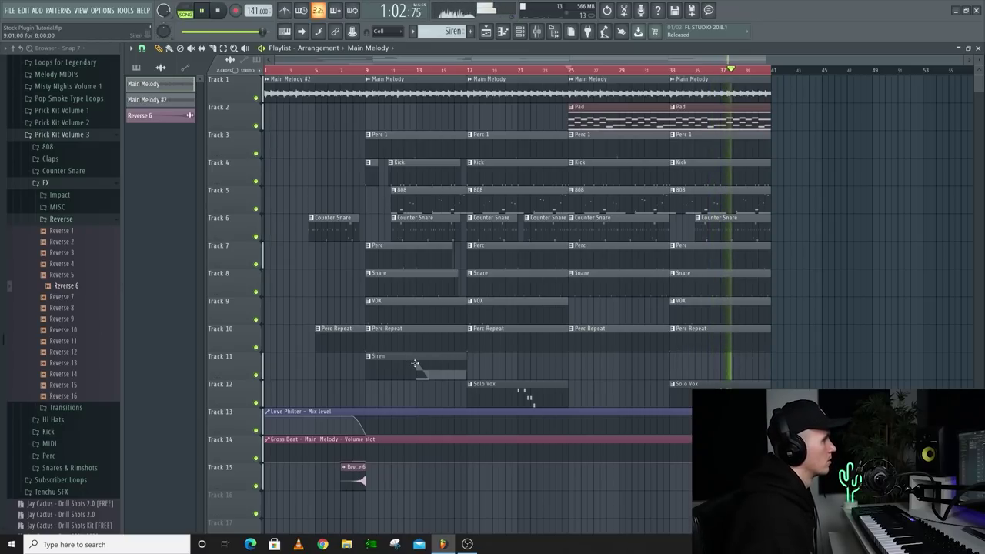
pyautogui.moveTo(443, 364); pyautogui.dragTo(616, 367)
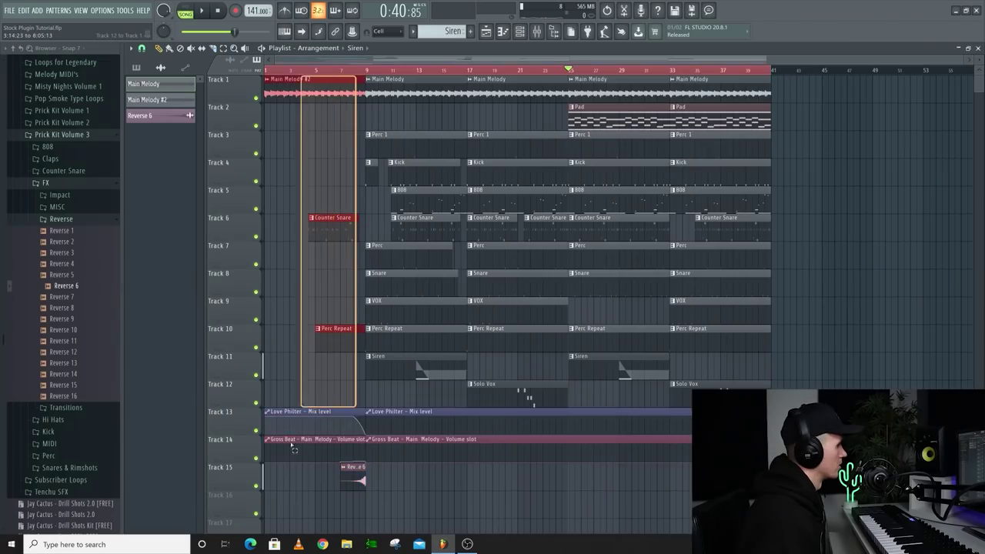
# - Copy the eight-bar intro, including its melody, percussion, automation and reverse effect clips, to bar 41
pyautogui.moveTo(297, 69); pyautogui.dragTo(919, 90)
pyautogui.click(307, 91)
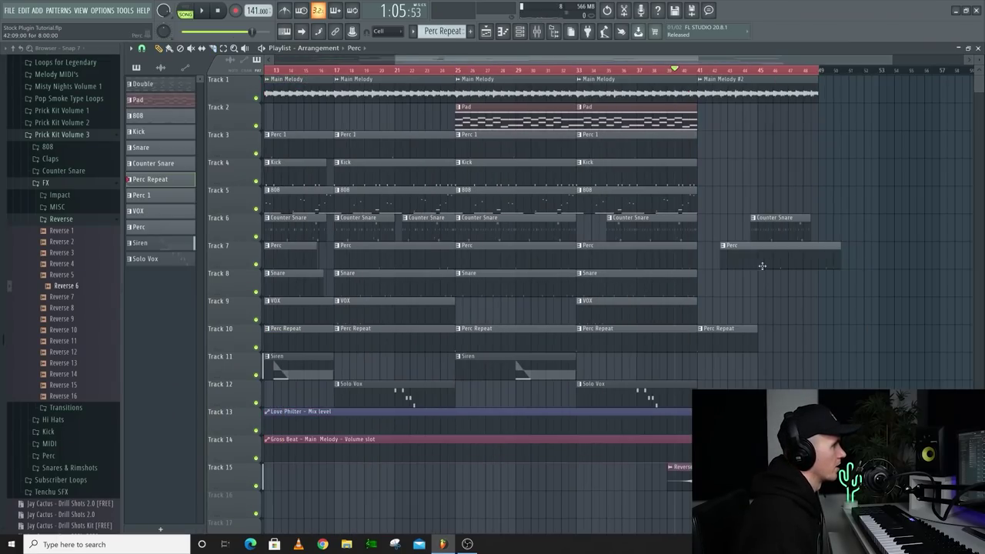
# - Delete the stray Perc clip on Track 7 after bar 41, place a Perc 1 clip at bar 41 and play the section
pyautogui.rightClick(745, 255)
pyautogui.moveTo(642, 144); pyautogui.dragTo(786, 146)
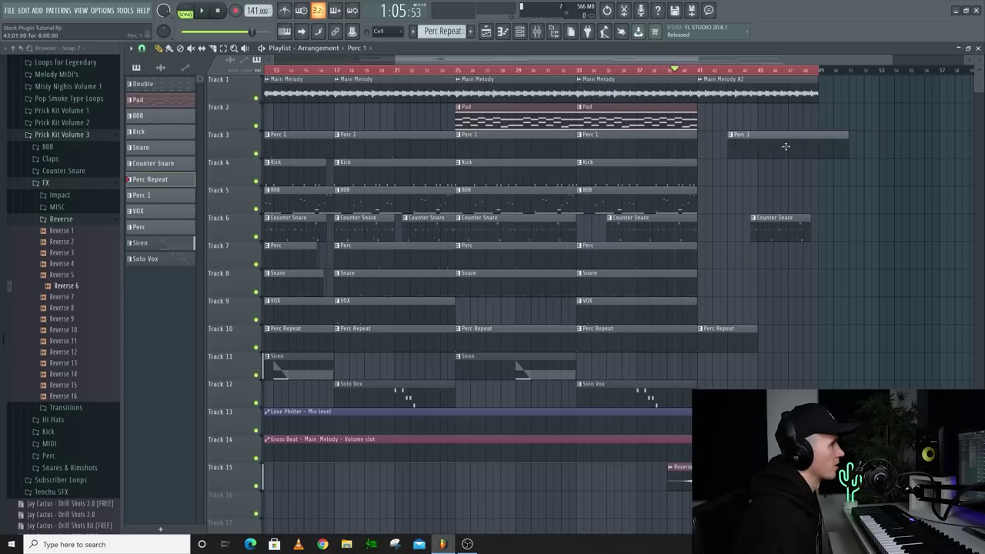
pyautogui.press('space')
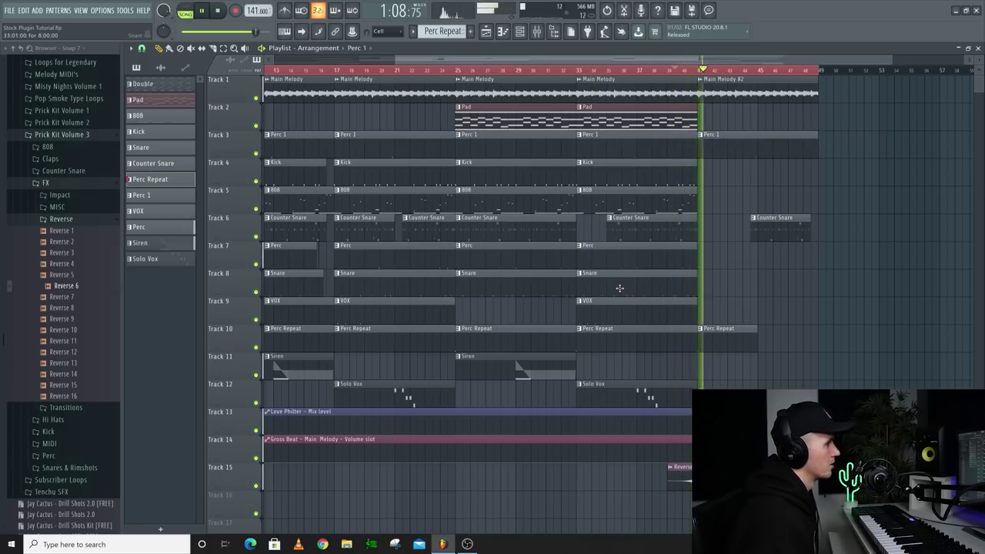
# - Place a Snare clip at bar 41 and cut off its first half so it starts at bar 45
pyautogui.scroll(-2, 620, 287)
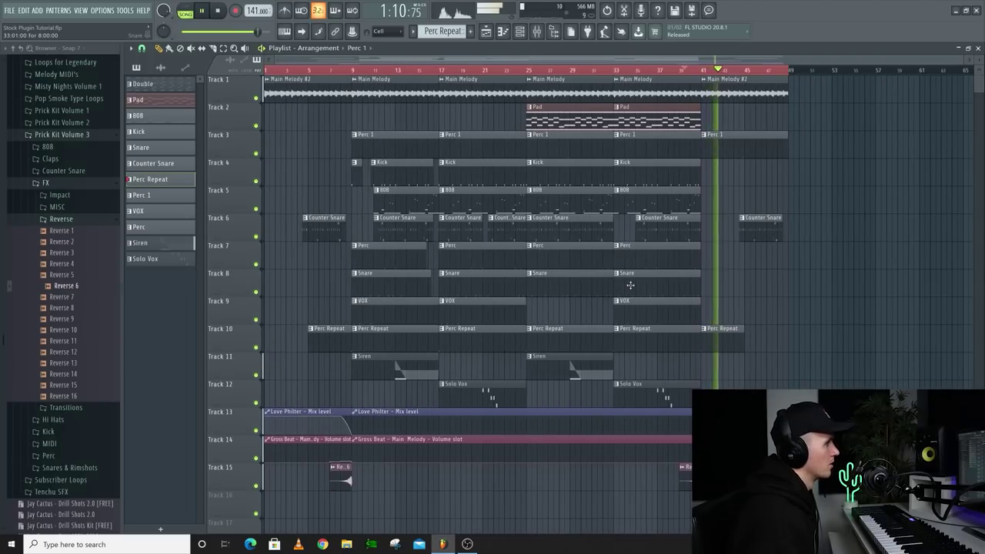
pyautogui.moveTo(630, 285); pyautogui.dragTo(715, 273)
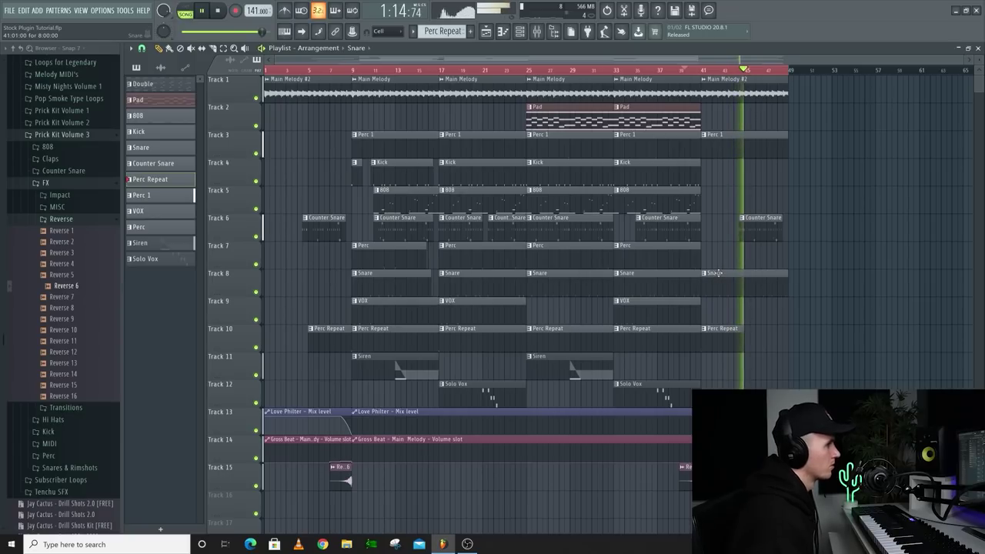
pyautogui.press('c')
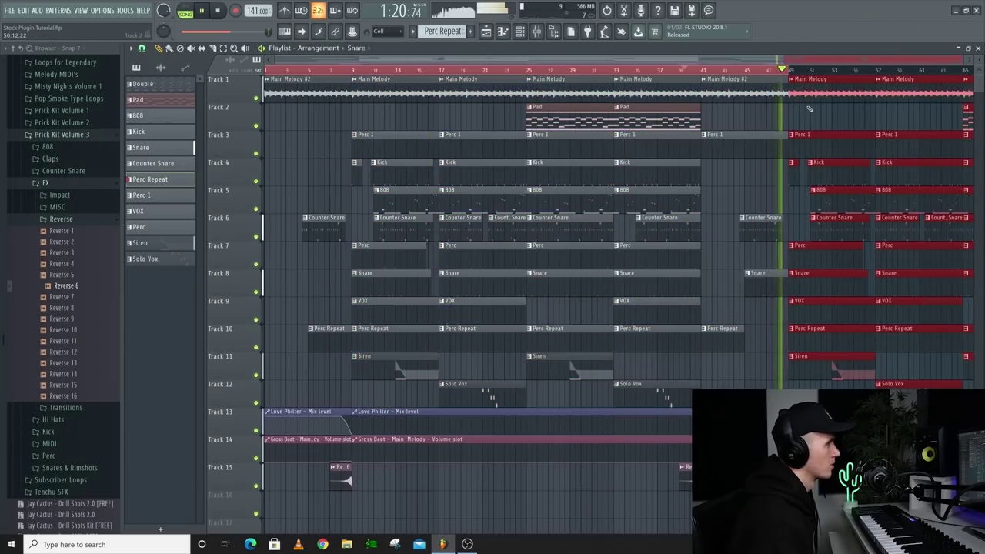
# - Duplicate the arrangement from bars 9 to 48 so the copy starts at bar 49, and clear the clip selection
pyautogui.hotkey('ctrl', 'a')
pyautogui.scroll(-2, 814, 107)
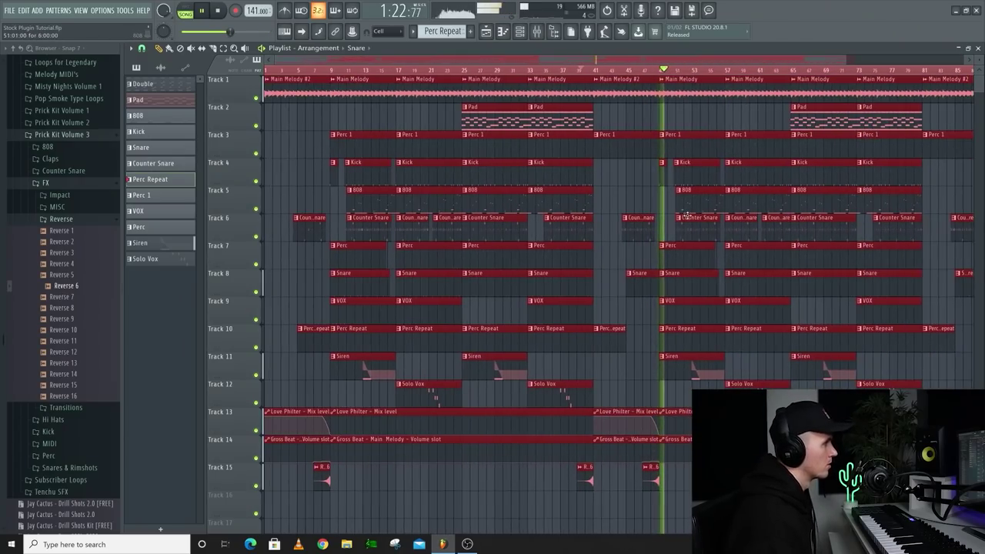
pyautogui.click(636, 200)
pyautogui.scroll(-2, 636, 201)
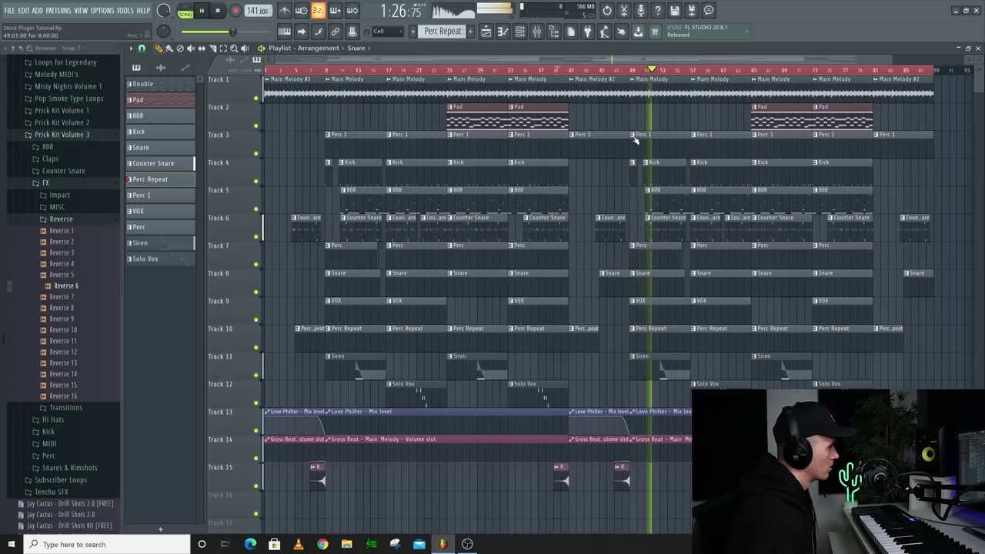
# - Extend the second-drop 808 and Counter Snare clips back to bar 49, cutting a Counter Snare gap from just after bar 50 until the Kick returns
pyautogui.scroll(3, 618, 164)
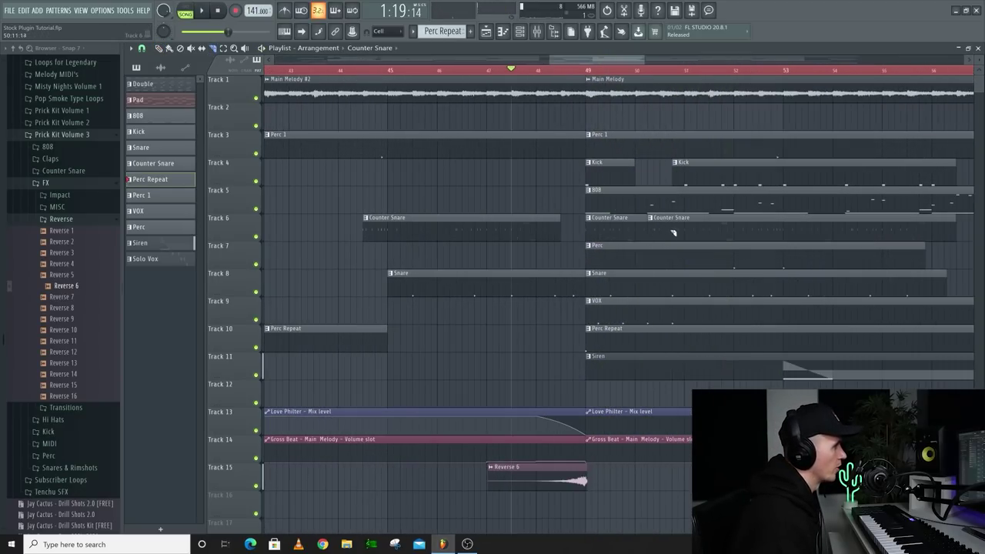
pyautogui.rightClick(678, 232)
pyautogui.press('space')
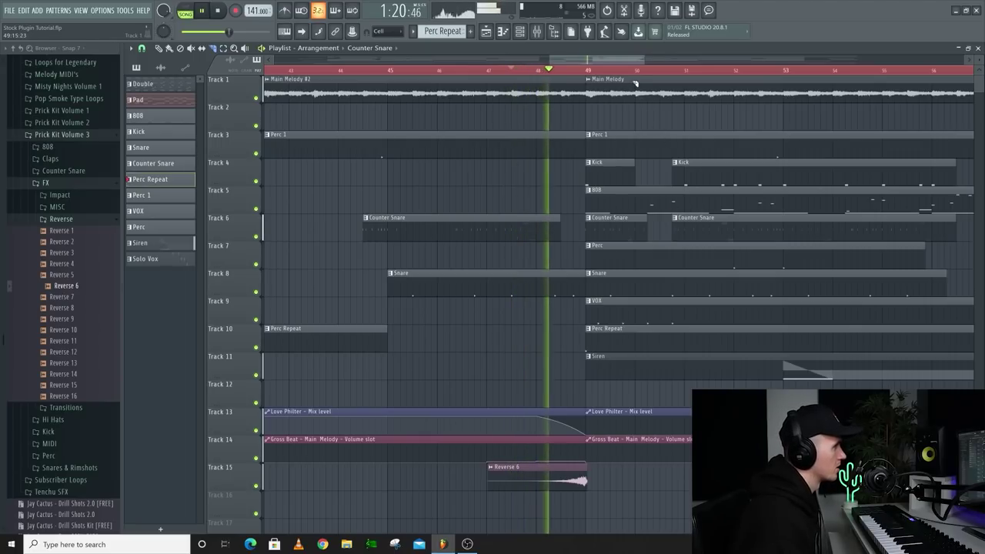
pyautogui.scroll(4, 654, 172)
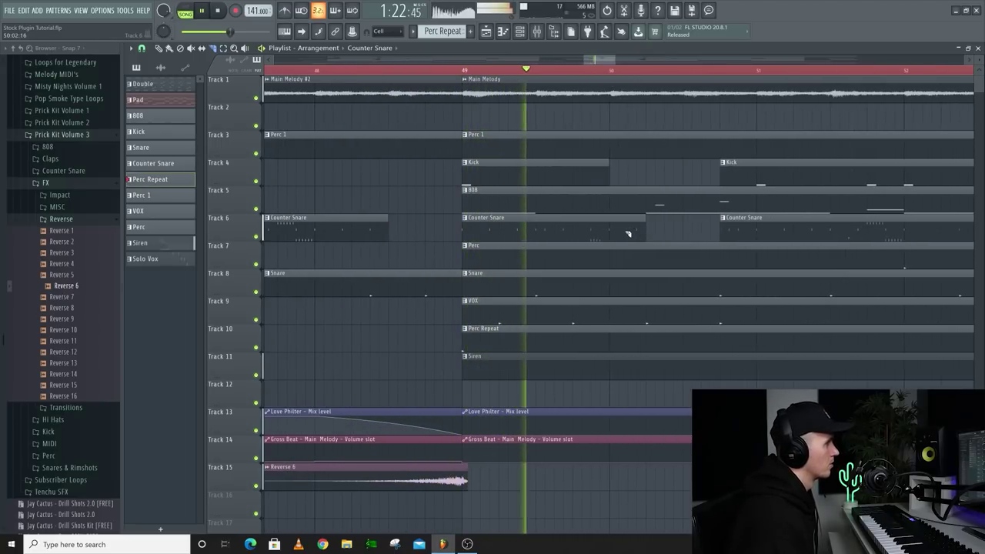
pyautogui.rightClick(757, 233)
pyautogui.scroll(-4, 757, 234)
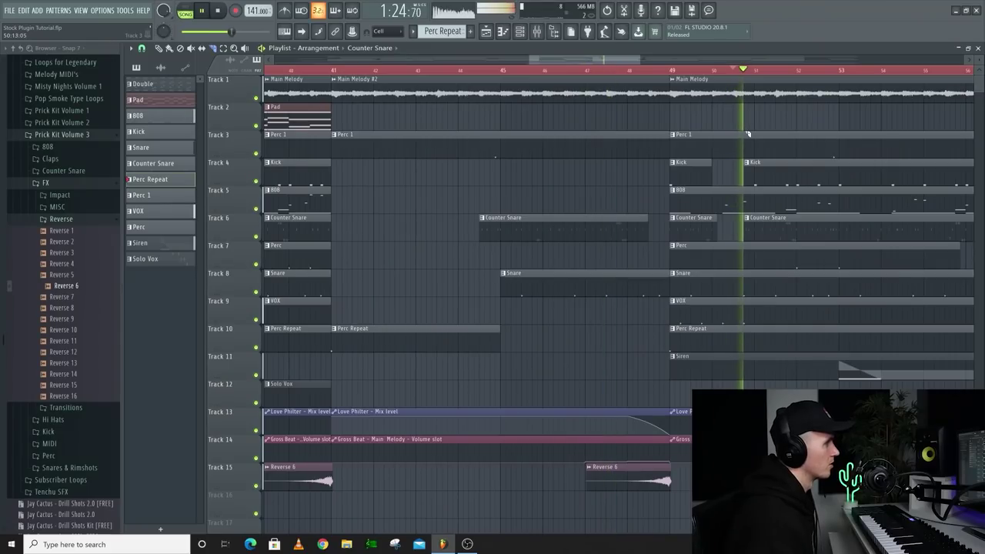
pyautogui.scroll(-5, 658, 227)
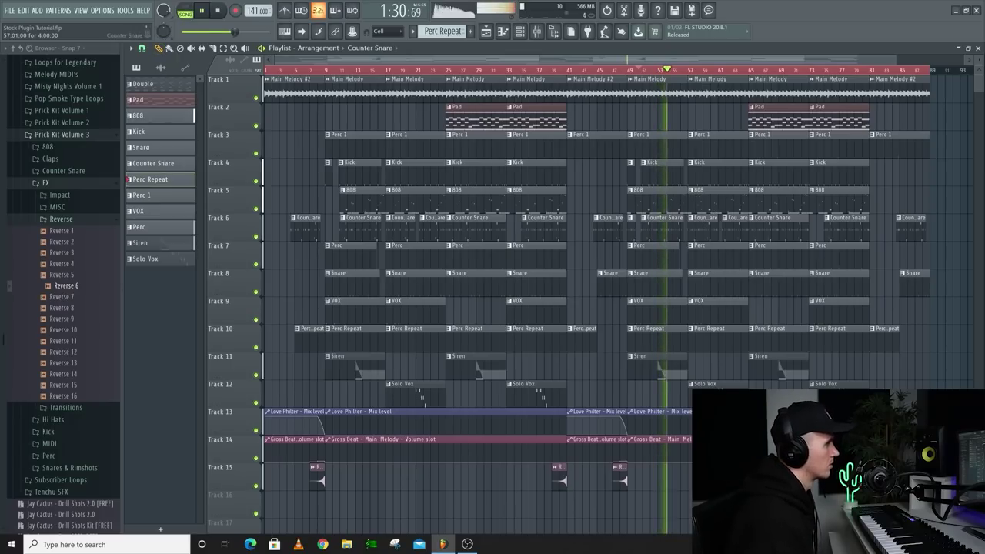
# - Check the Siren track's volume in the mixer and return to the playlist
pyautogui.press('F9')
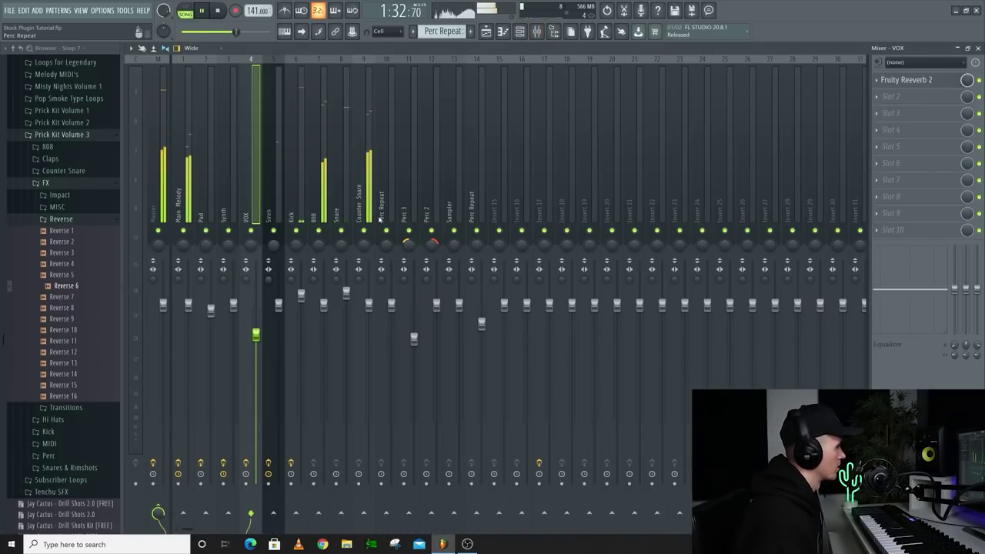
pyautogui.click(278, 204)
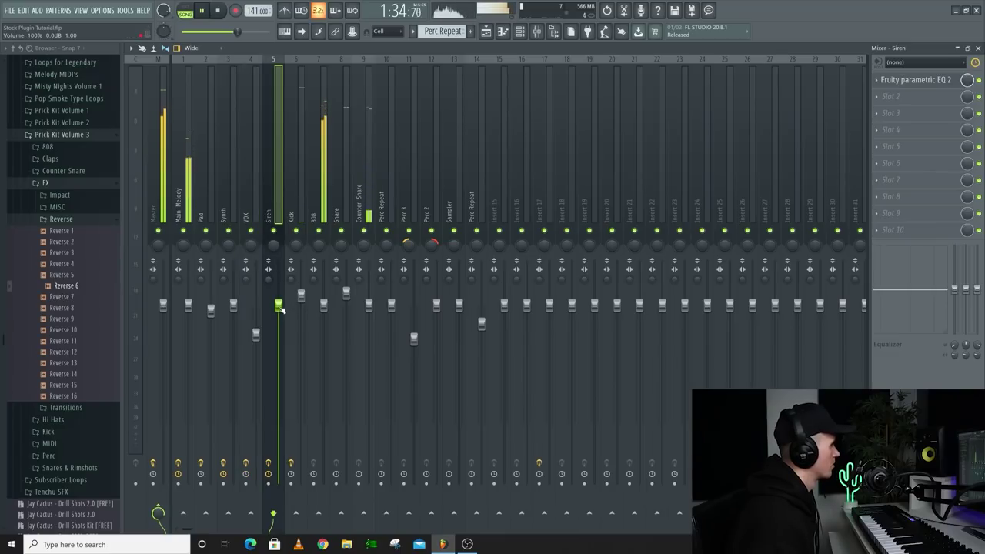
pyautogui.press('F9')
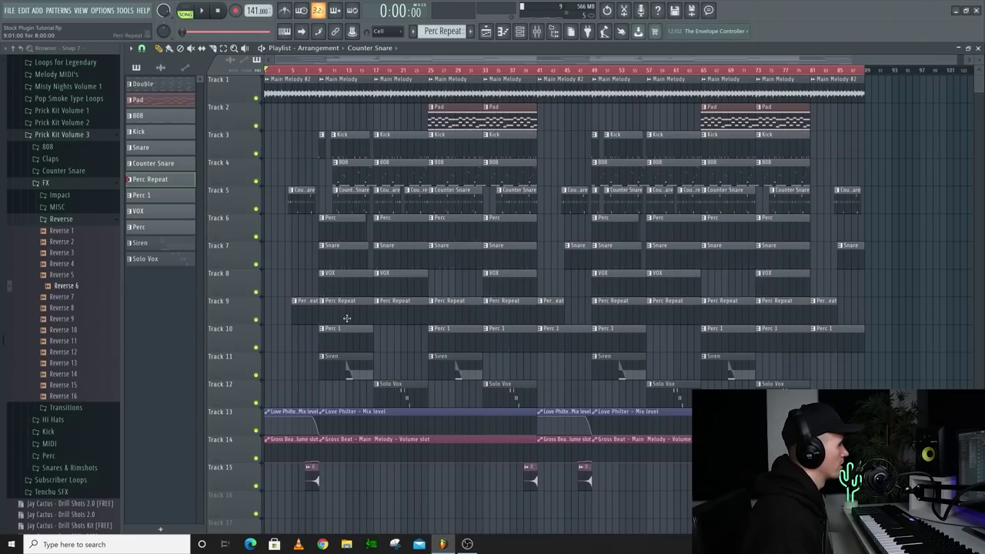
# - Play from bar 9 and delete the Perc Repeat clips at bars 17, 33, 57 and 73
pyautogui.click(321, 70)
pyautogui.press('space')
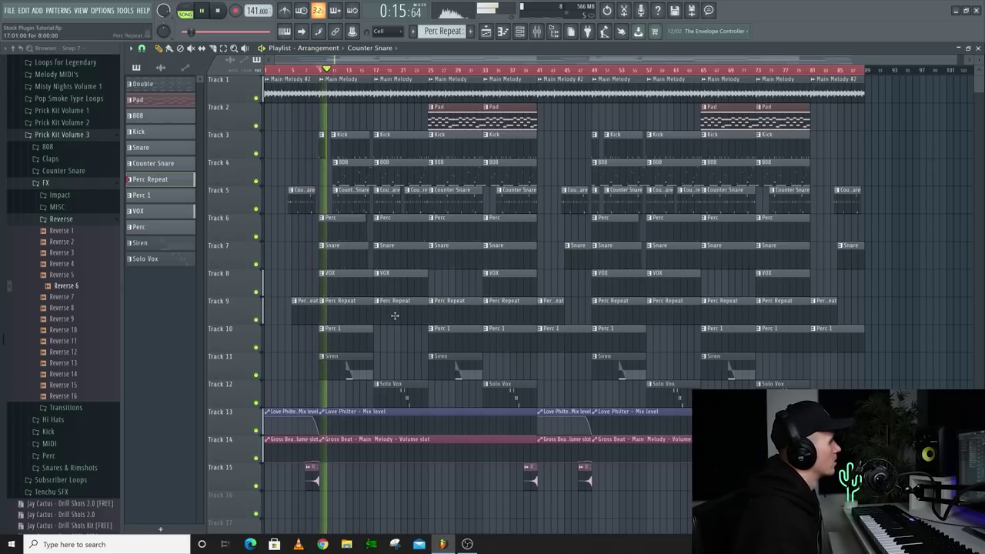
pyautogui.rightClick(394, 311)
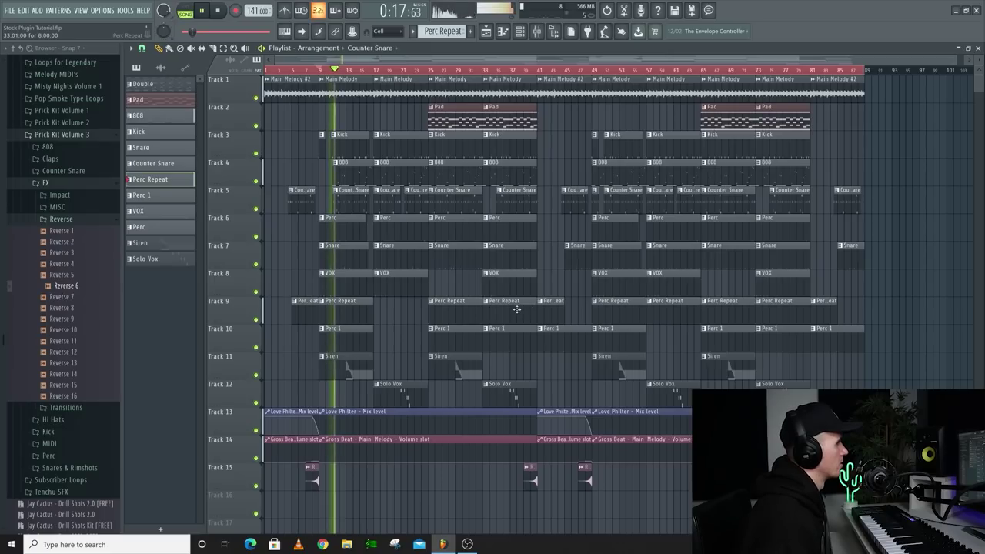
pyautogui.rightClick(516, 309)
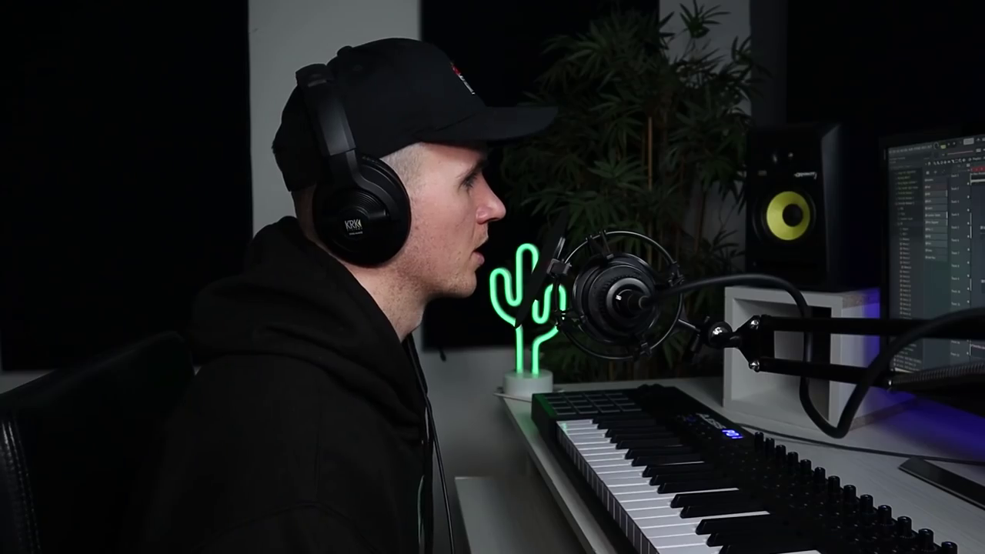
pyautogui.rightClick(673, 309)
pyautogui.click(777, 334)
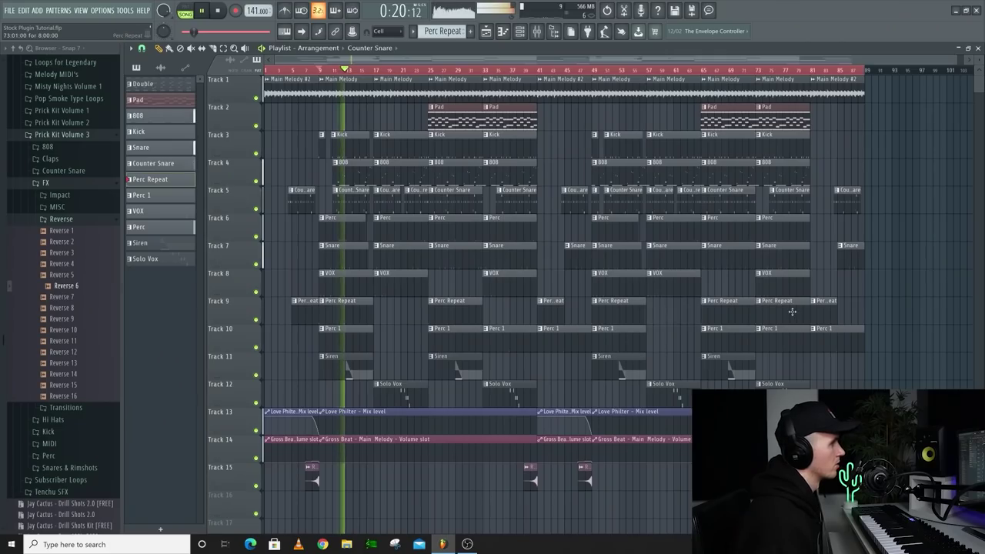
pyautogui.rightClick(792, 312)
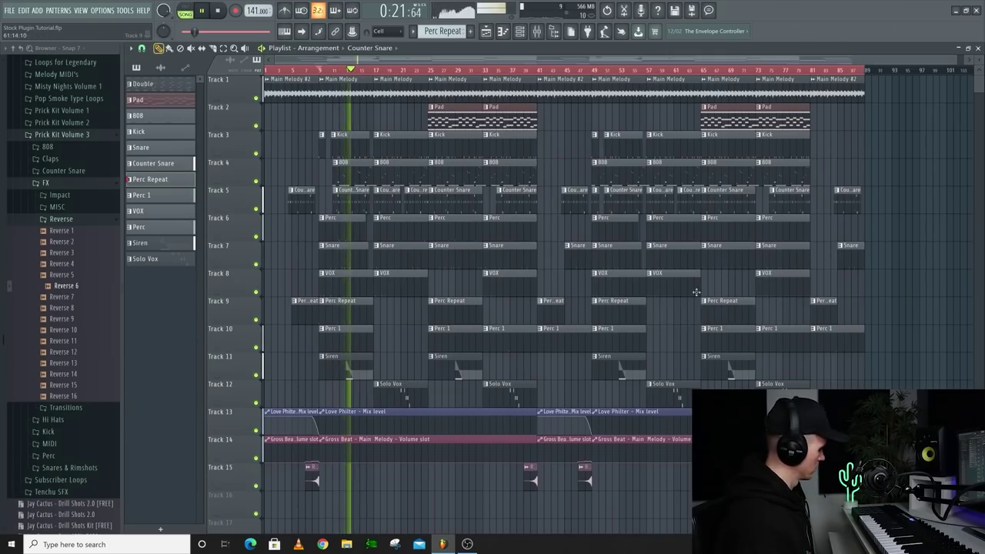
# - Play from about bar 78 and duplicate the arrangement from bars 65 to 88 so the copy starts at bar 89
pyautogui.click(798, 70)
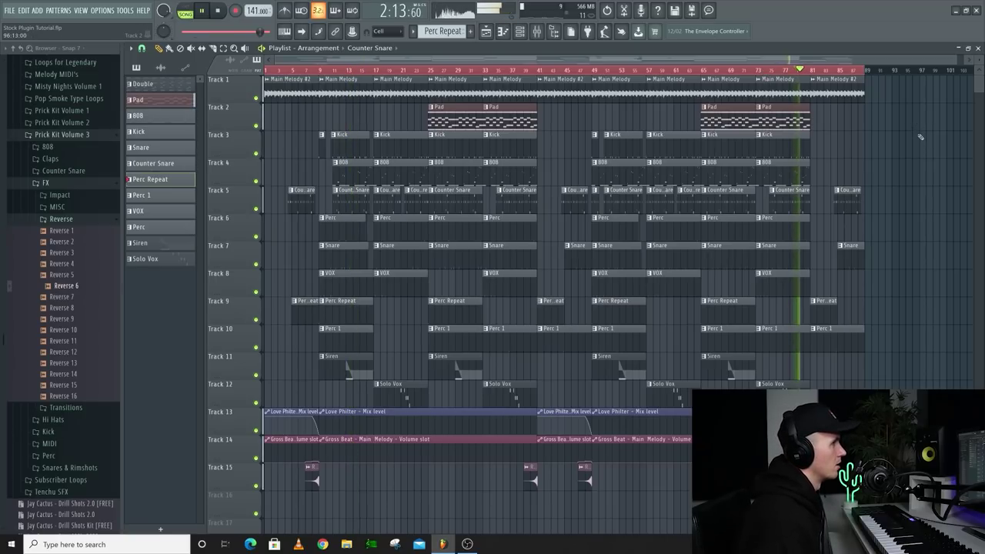
pyautogui.scroll(-1, 917, 141)
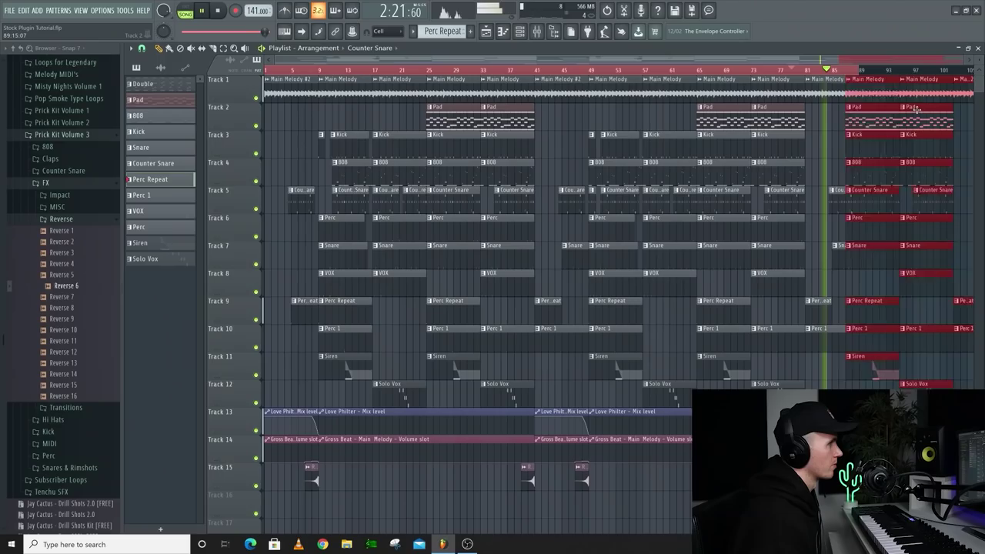
pyautogui.scroll(-2, 836, 117)
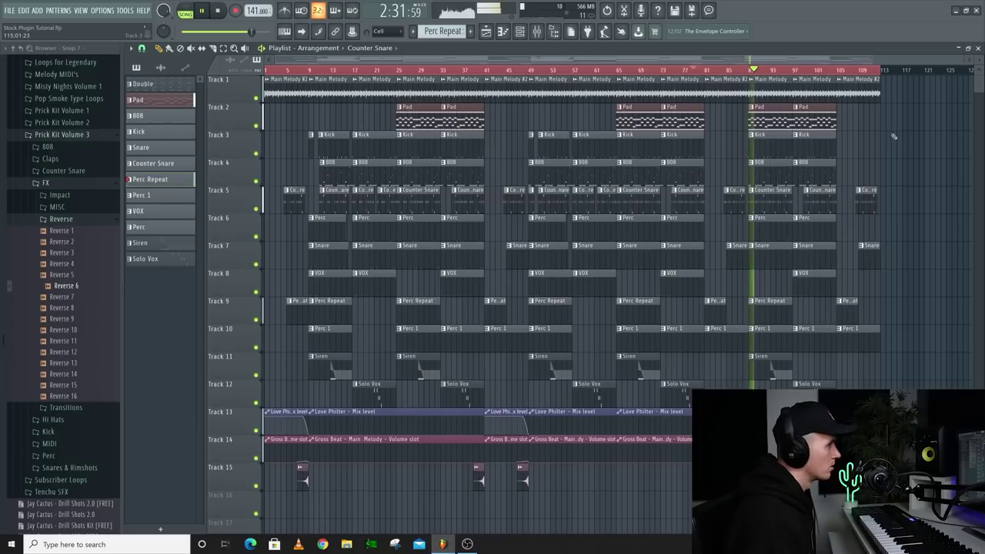
pyautogui.scroll(4, 742, 162)
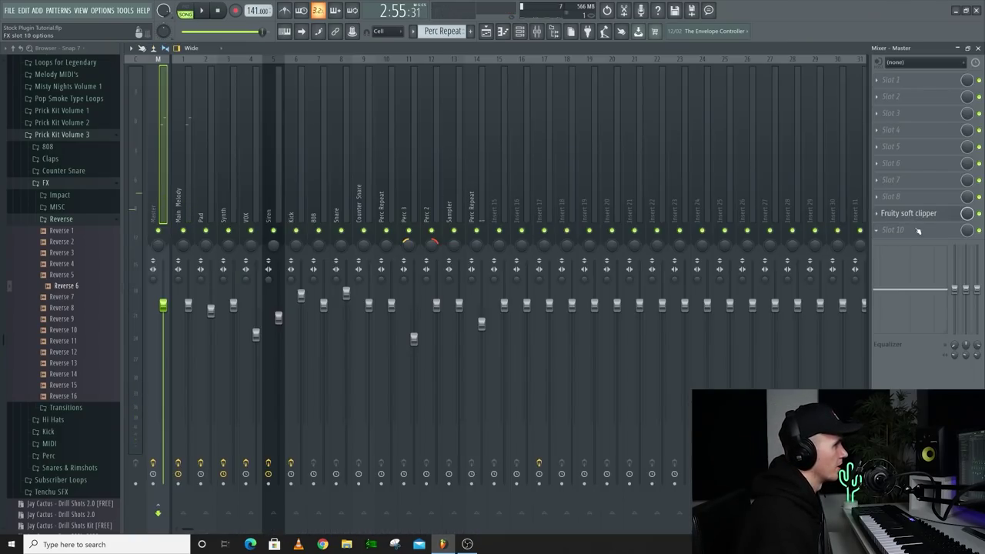
# - Open the plugin choices for empty effect slot 10 on the Master mixer track
pyautogui.click(918, 231)
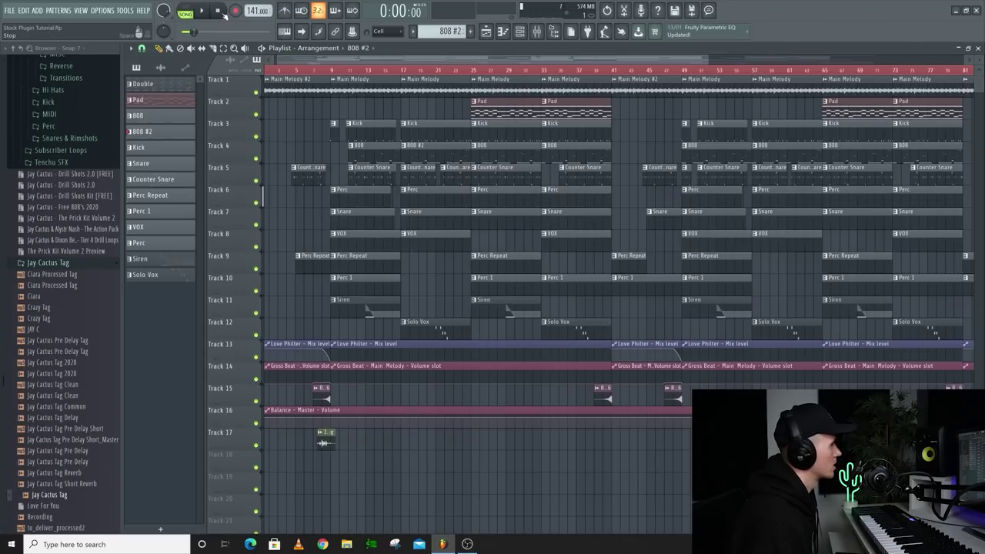
# - Inspect the 808 #2 clip at bar 17 and play the arrangement from about bar 21
pyautogui.doubleClick(450, 153)
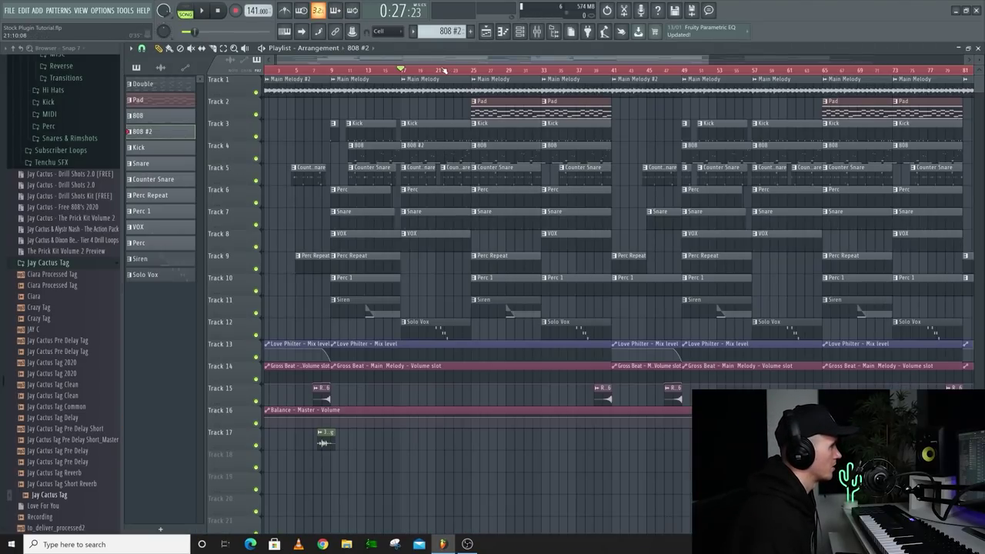
pyautogui.click(437, 70)
pyautogui.press('space')
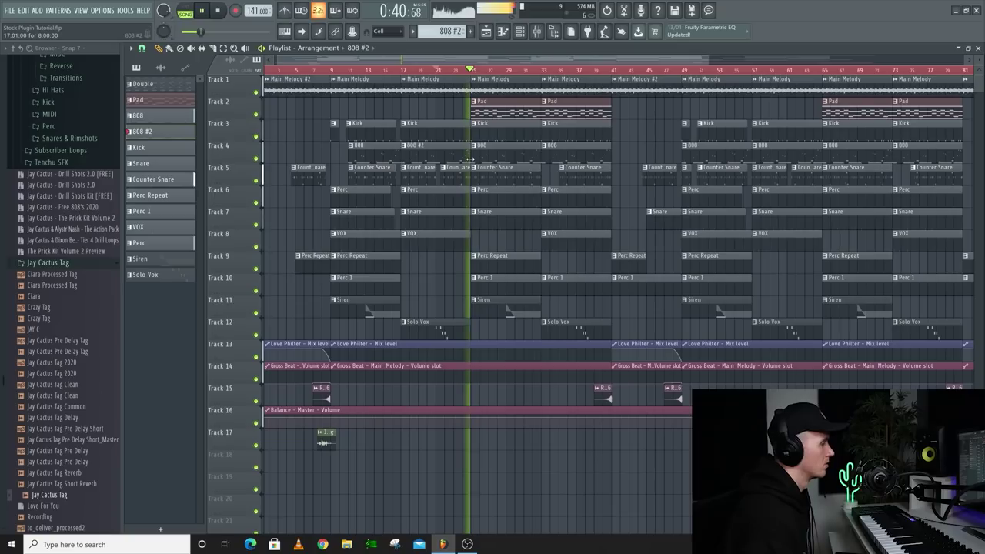
# - Replace the 808 clips at bars 33, 57 and 73 on Track 4 with 808 #2 pattern clips
pyautogui.rightClick(579, 152)
pyautogui.moveTo(594, 154)
pyautogui.mouseDown()
pyautogui.moveTo(576, 153)
pyautogui.moveTo(769, 155)
pyautogui.mouseUp()
pyautogui.scroll(-1, 758, 153)
pyautogui.rightClick(760, 154)
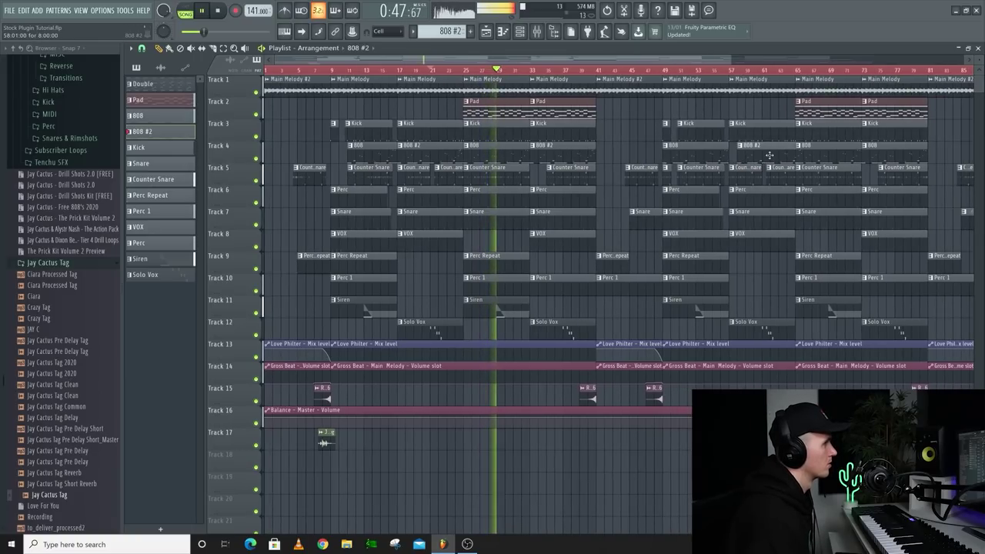
pyautogui.rightClick(885, 154)
pyautogui.moveTo(885, 154); pyautogui.dragTo(877, 164)
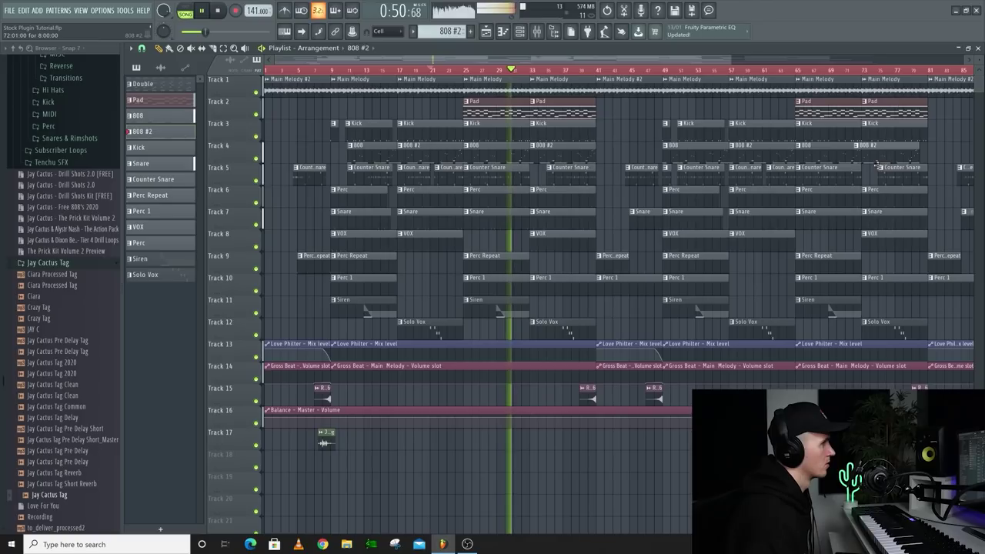